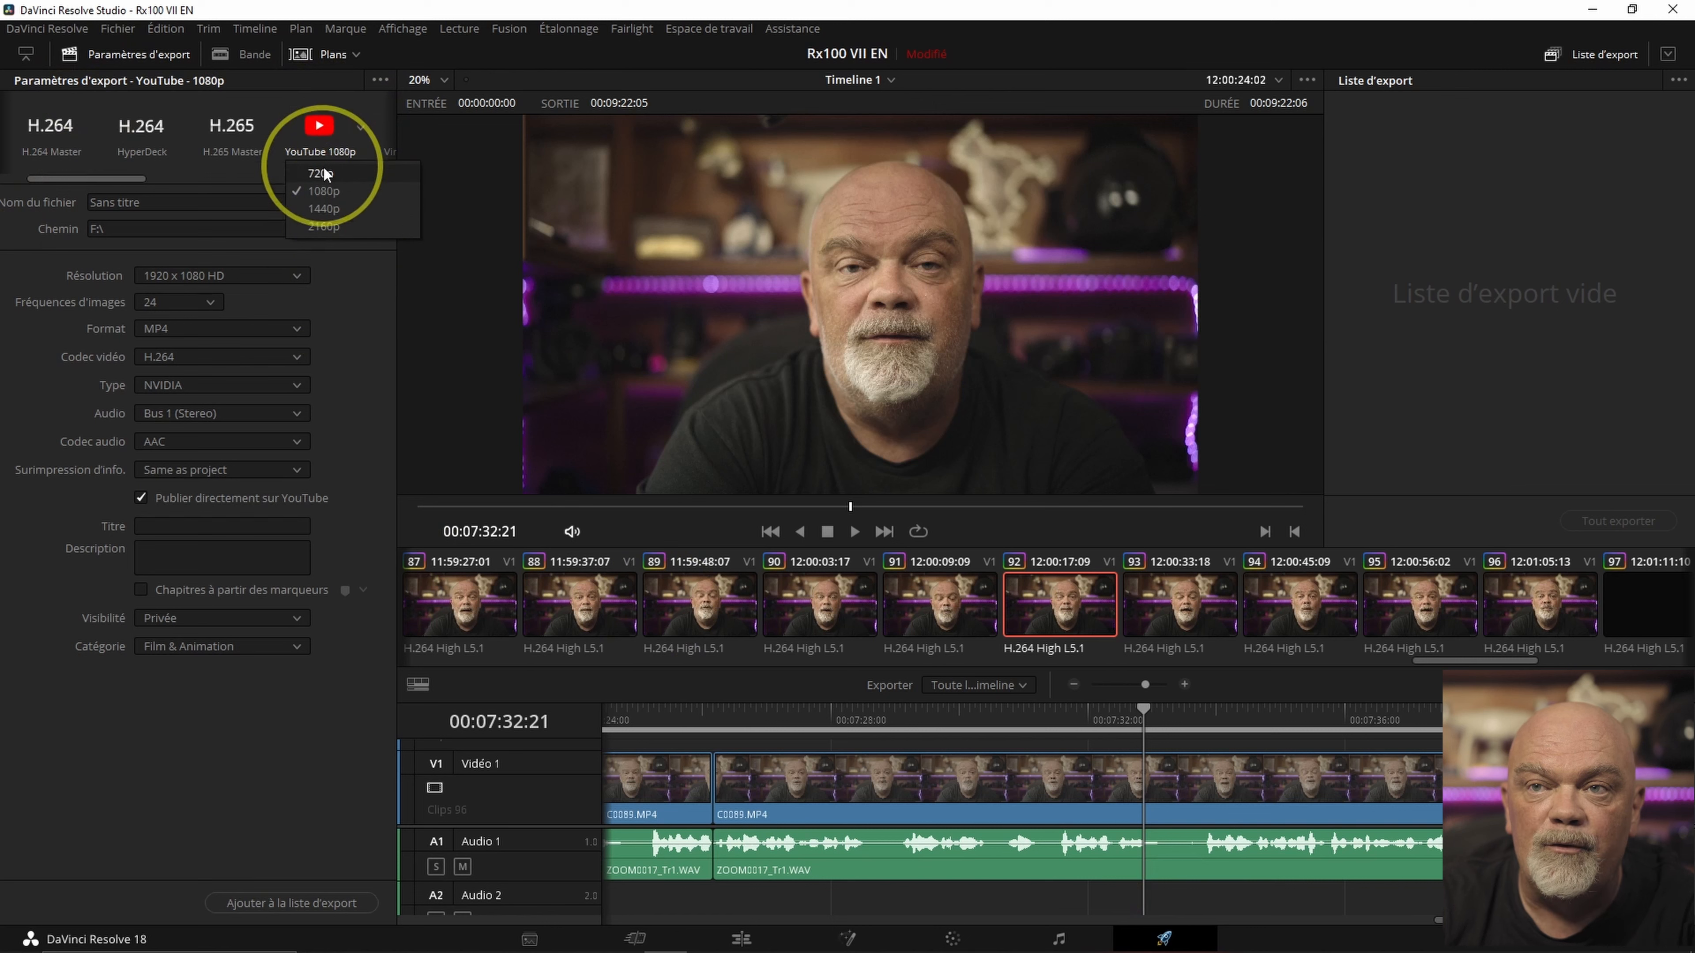
Name the export file uuog and set its destination to the Extreme SSD (F:) drive
click(358, 130)
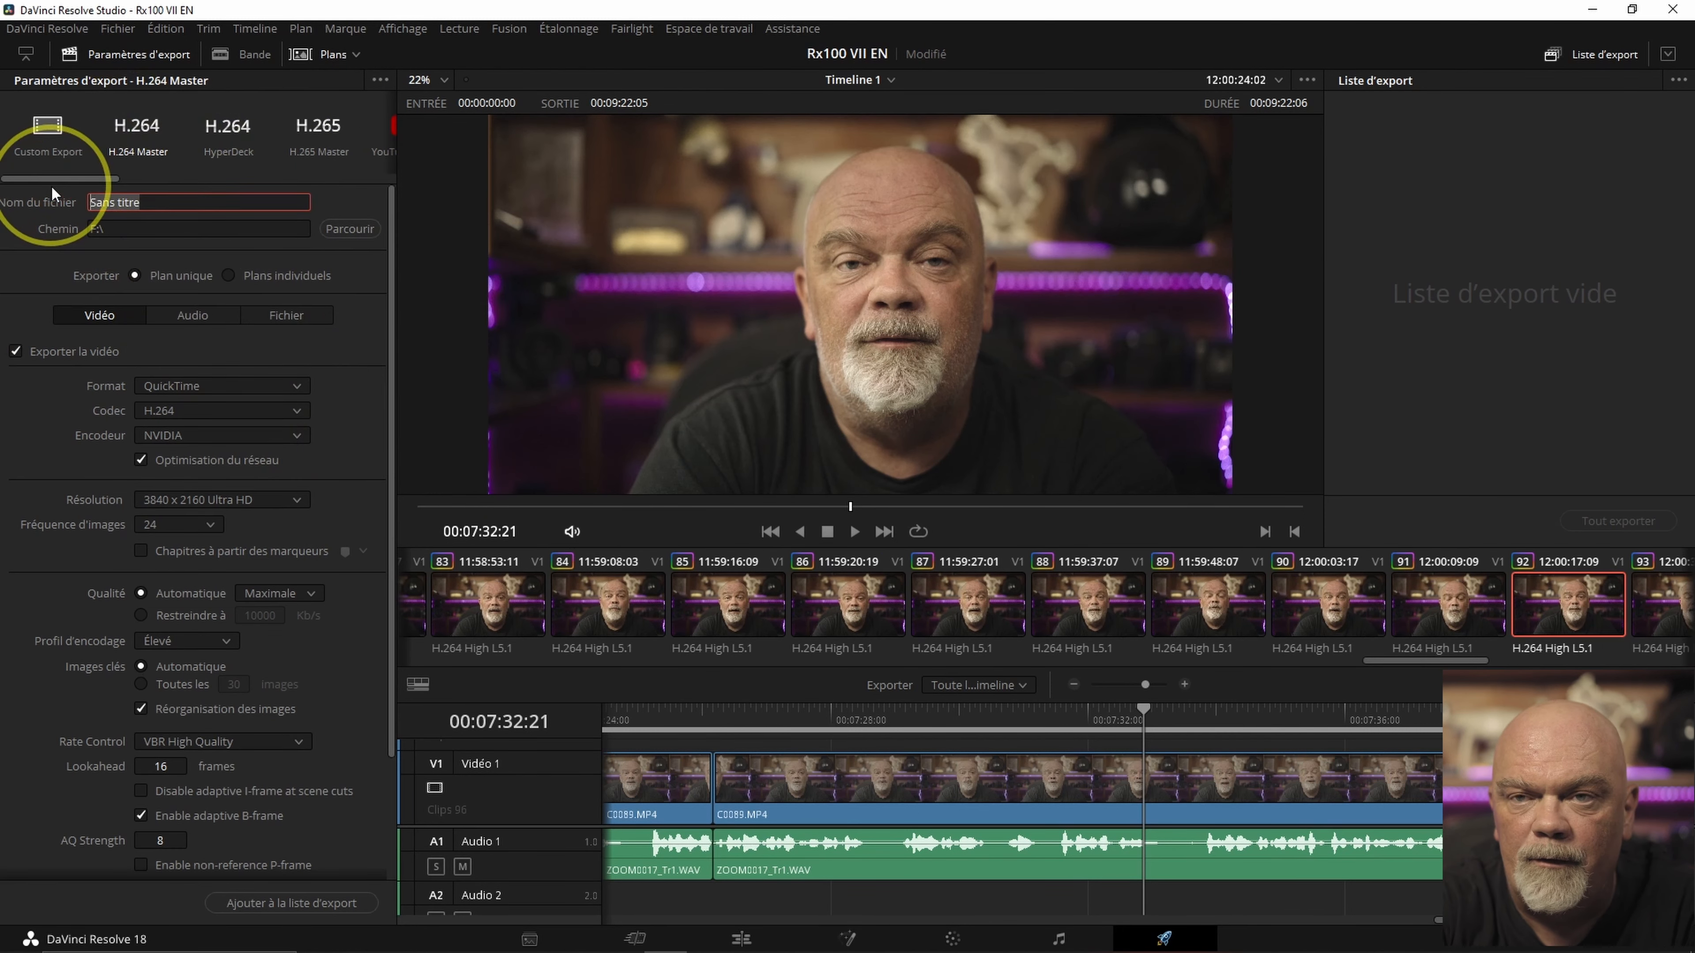
text(uuog)
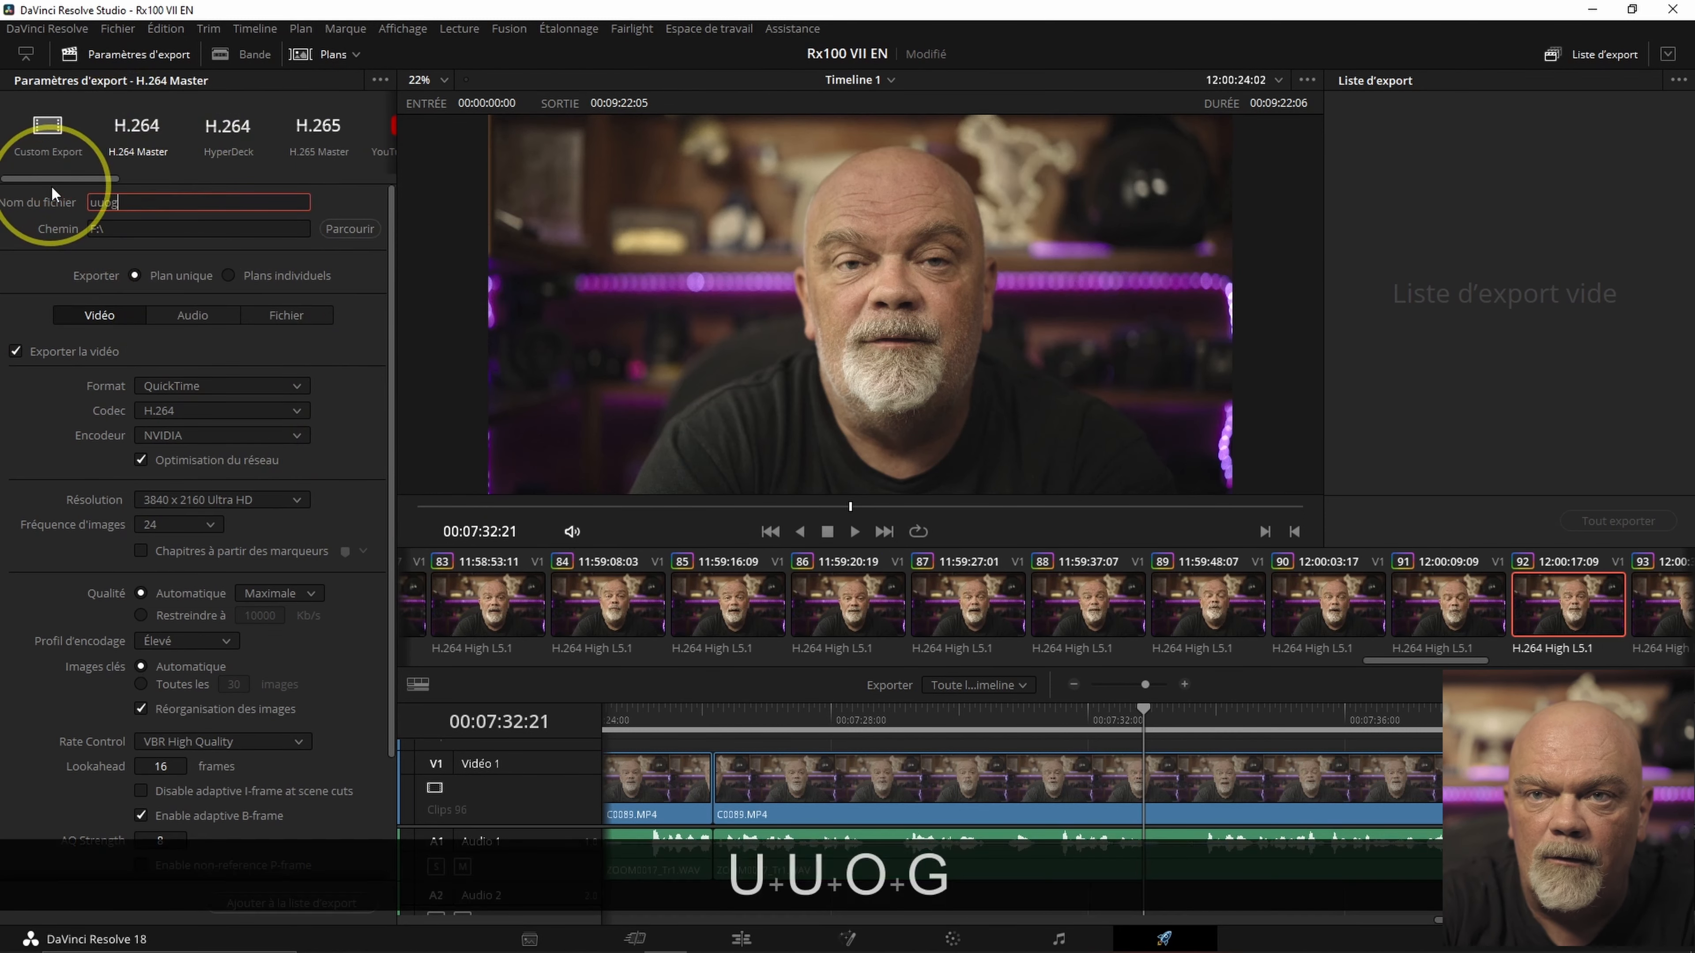
click(354, 228)
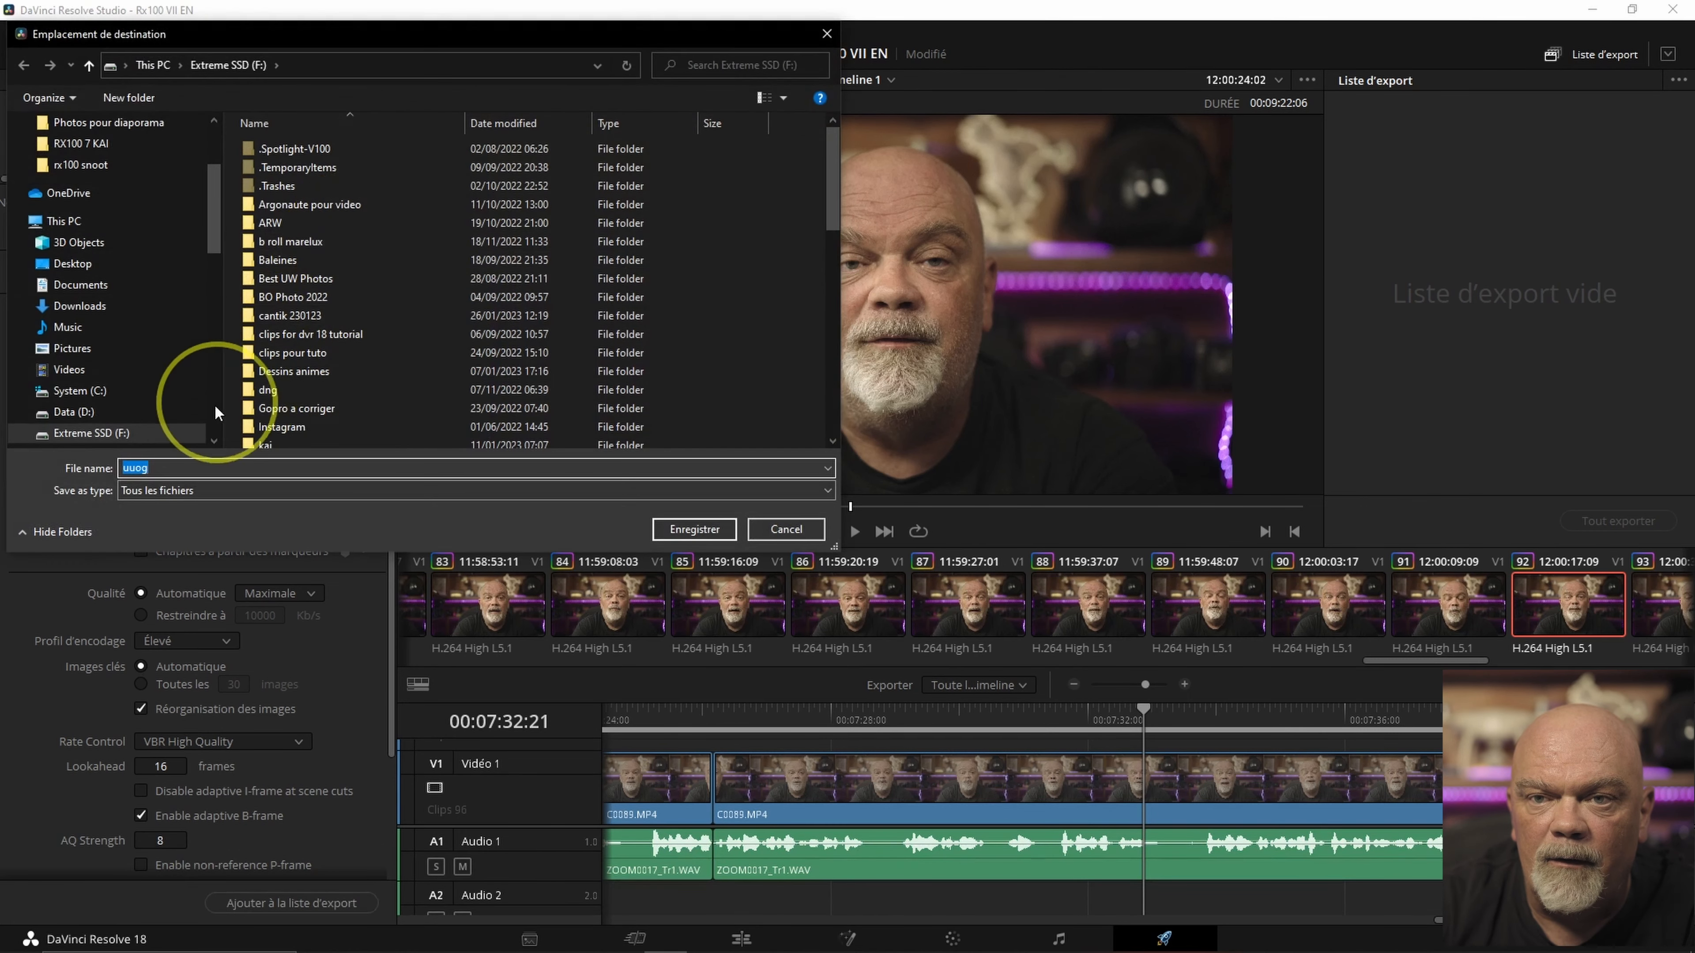
scroll(114, 411, down, 1)
click(100, 399)
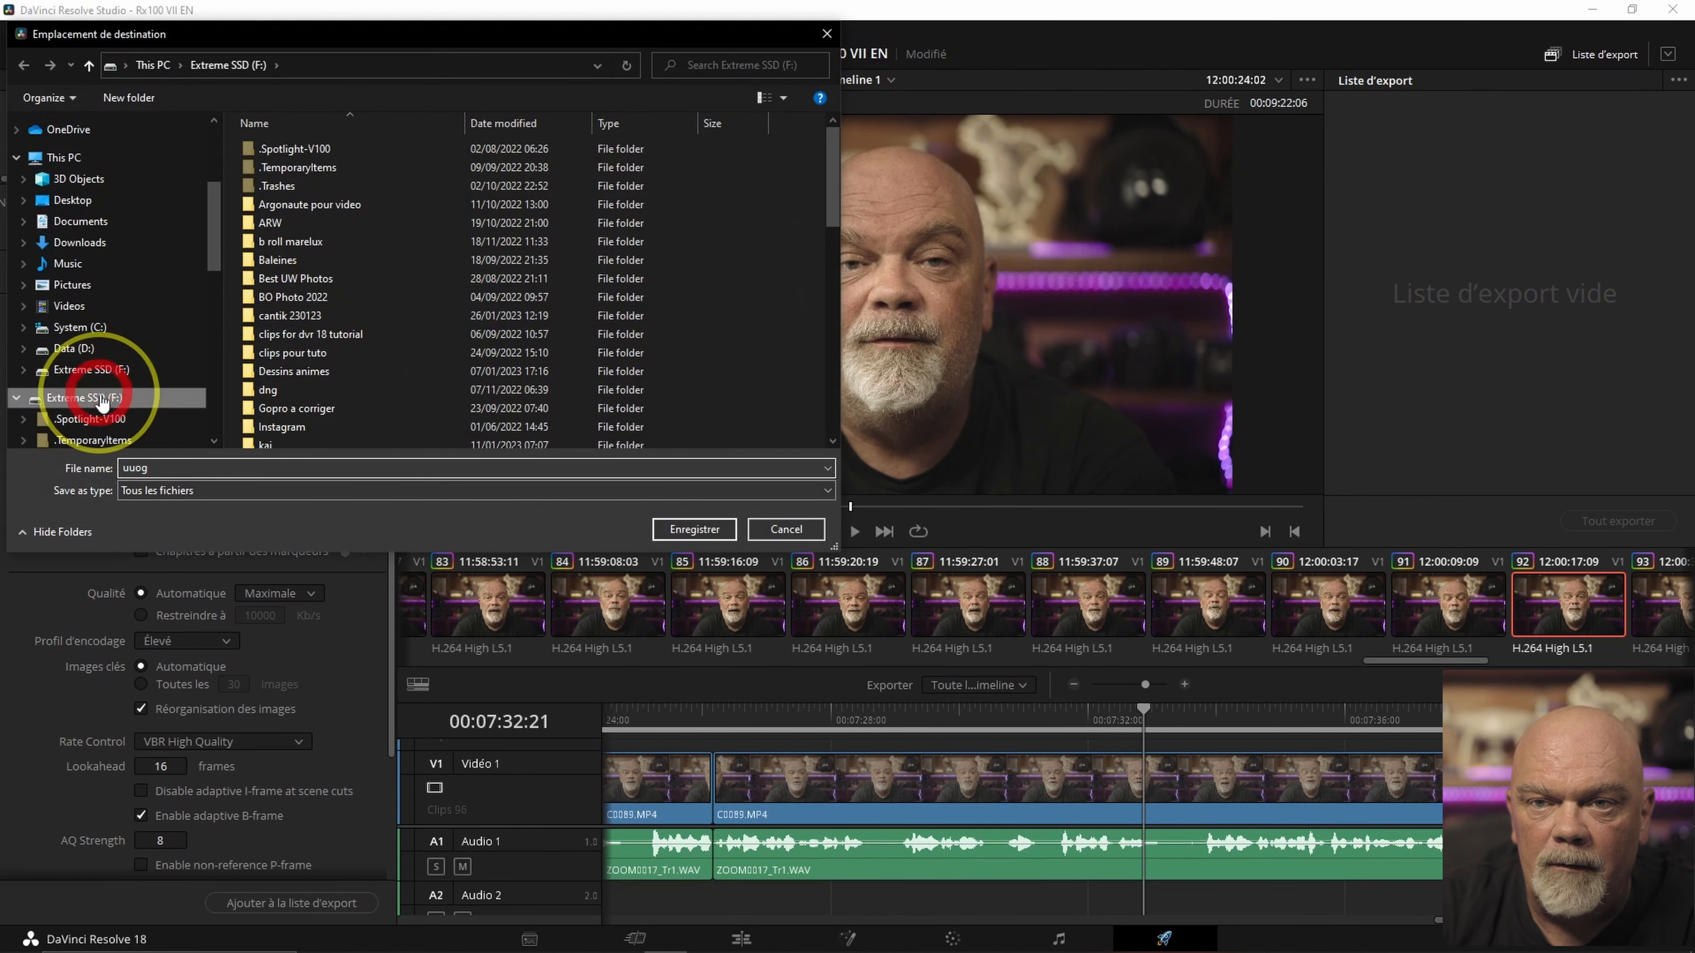
click(660, 533)
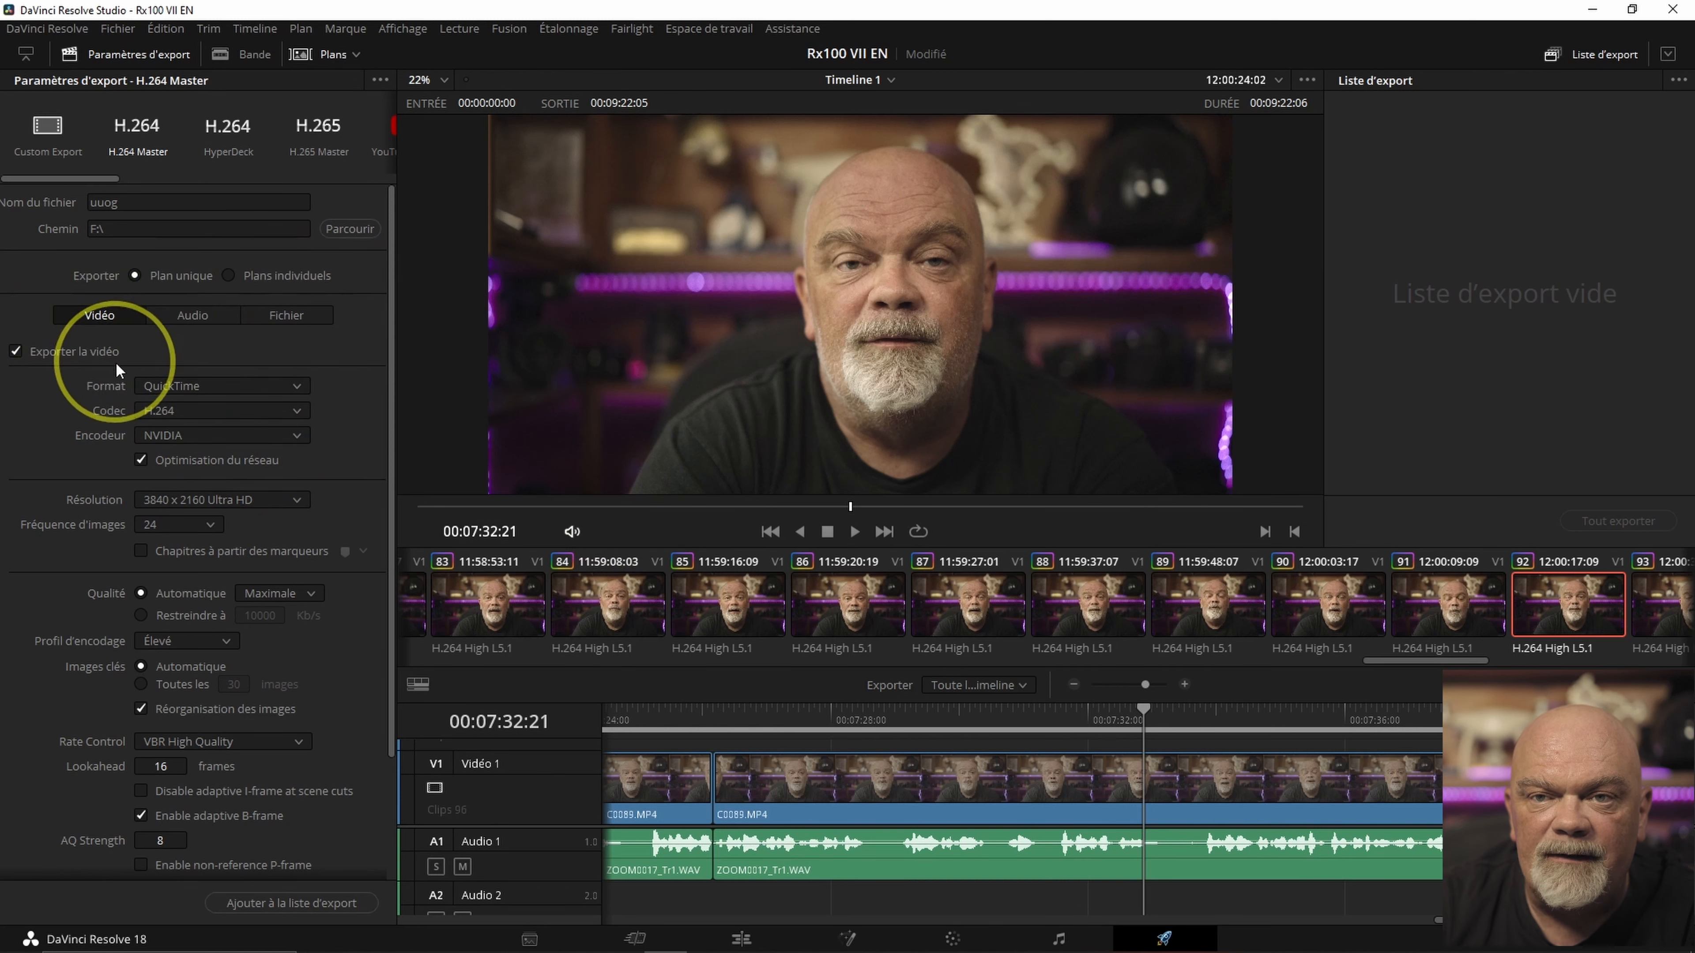
Set the export format to MP4 with the H.264 codec
click(300, 384)
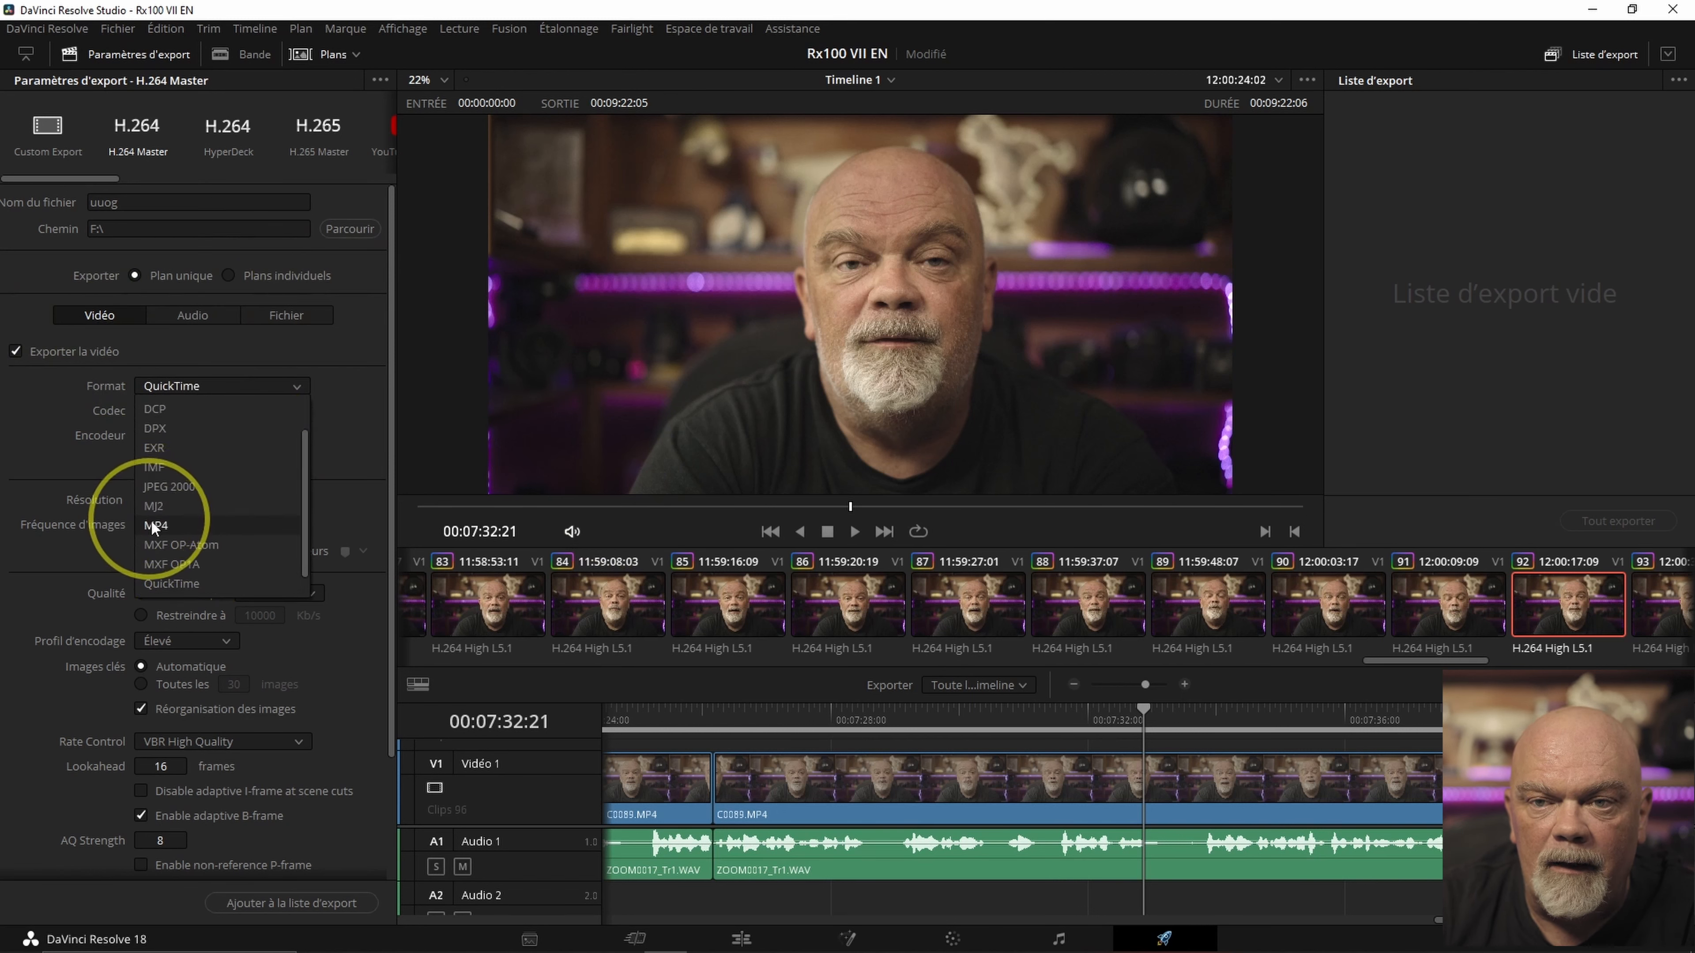
scroll(154, 467, up, 1)
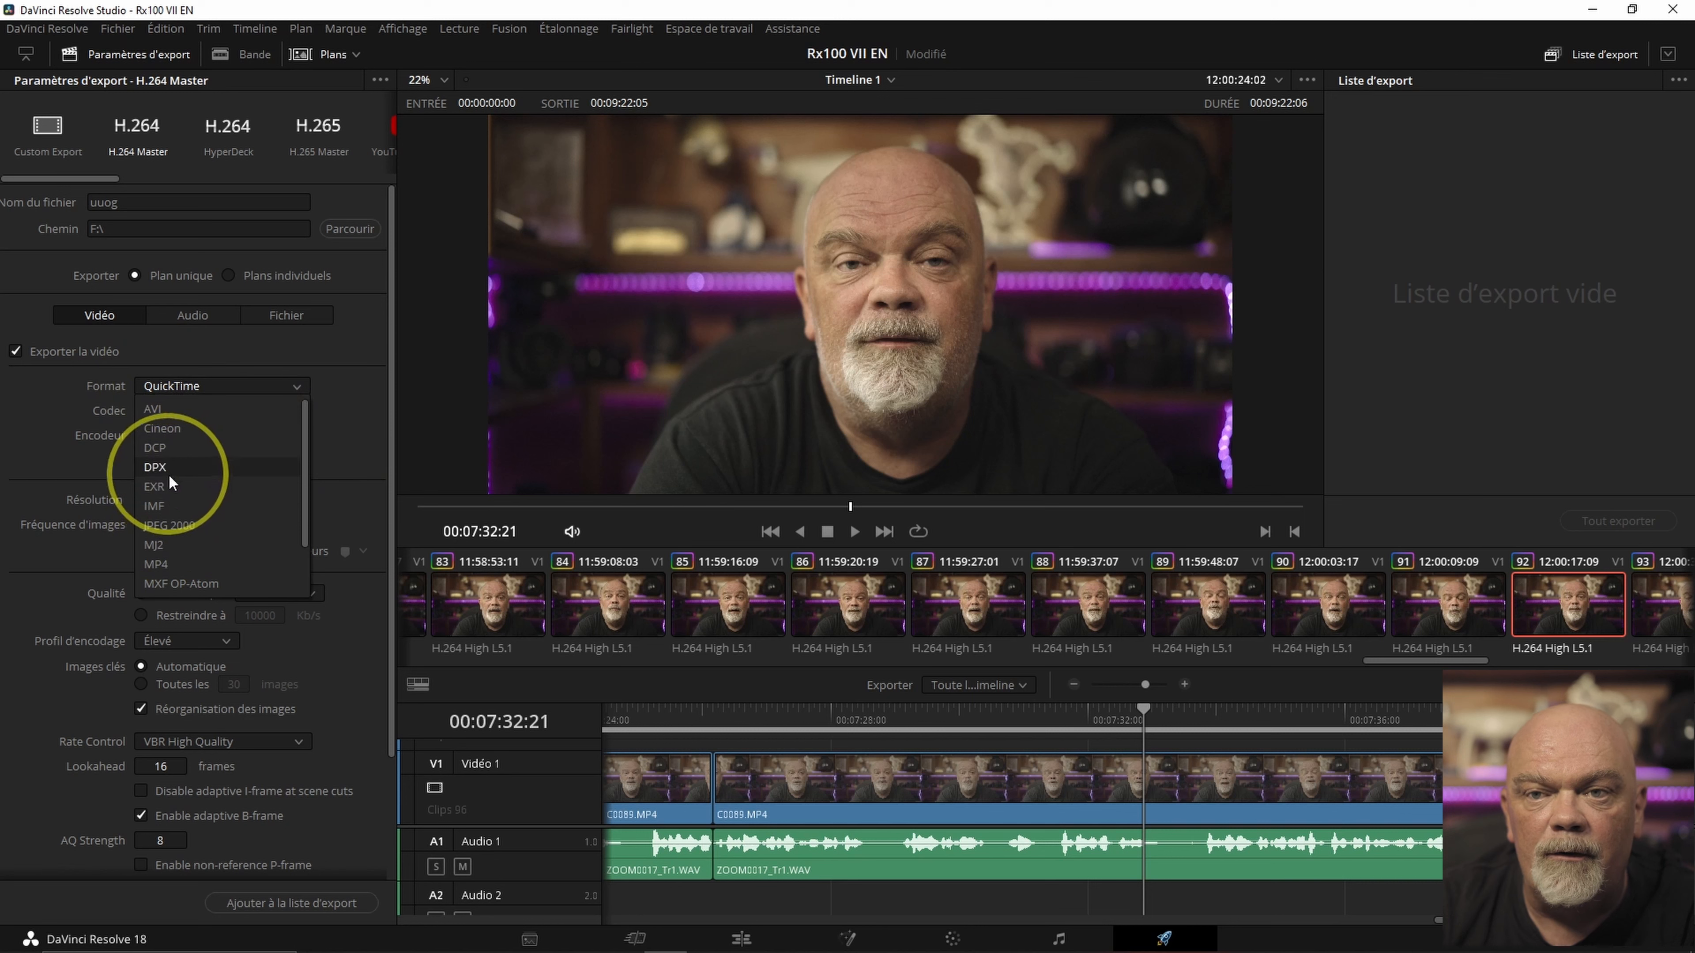
click(163, 563)
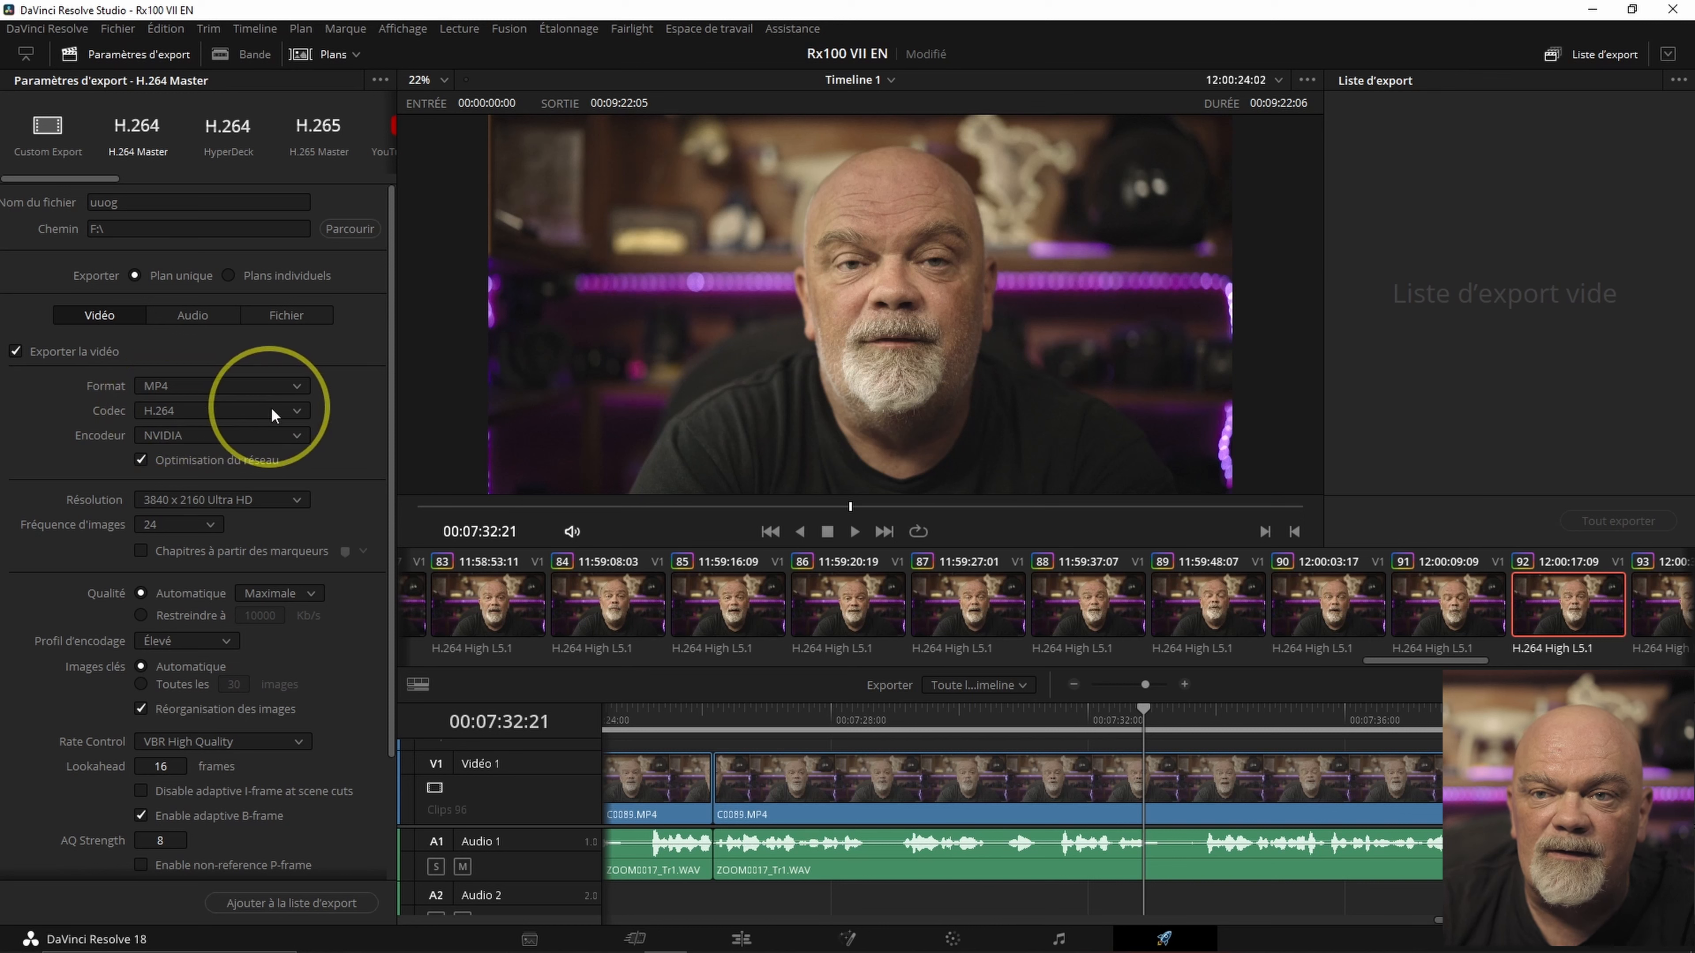
click(287, 411)
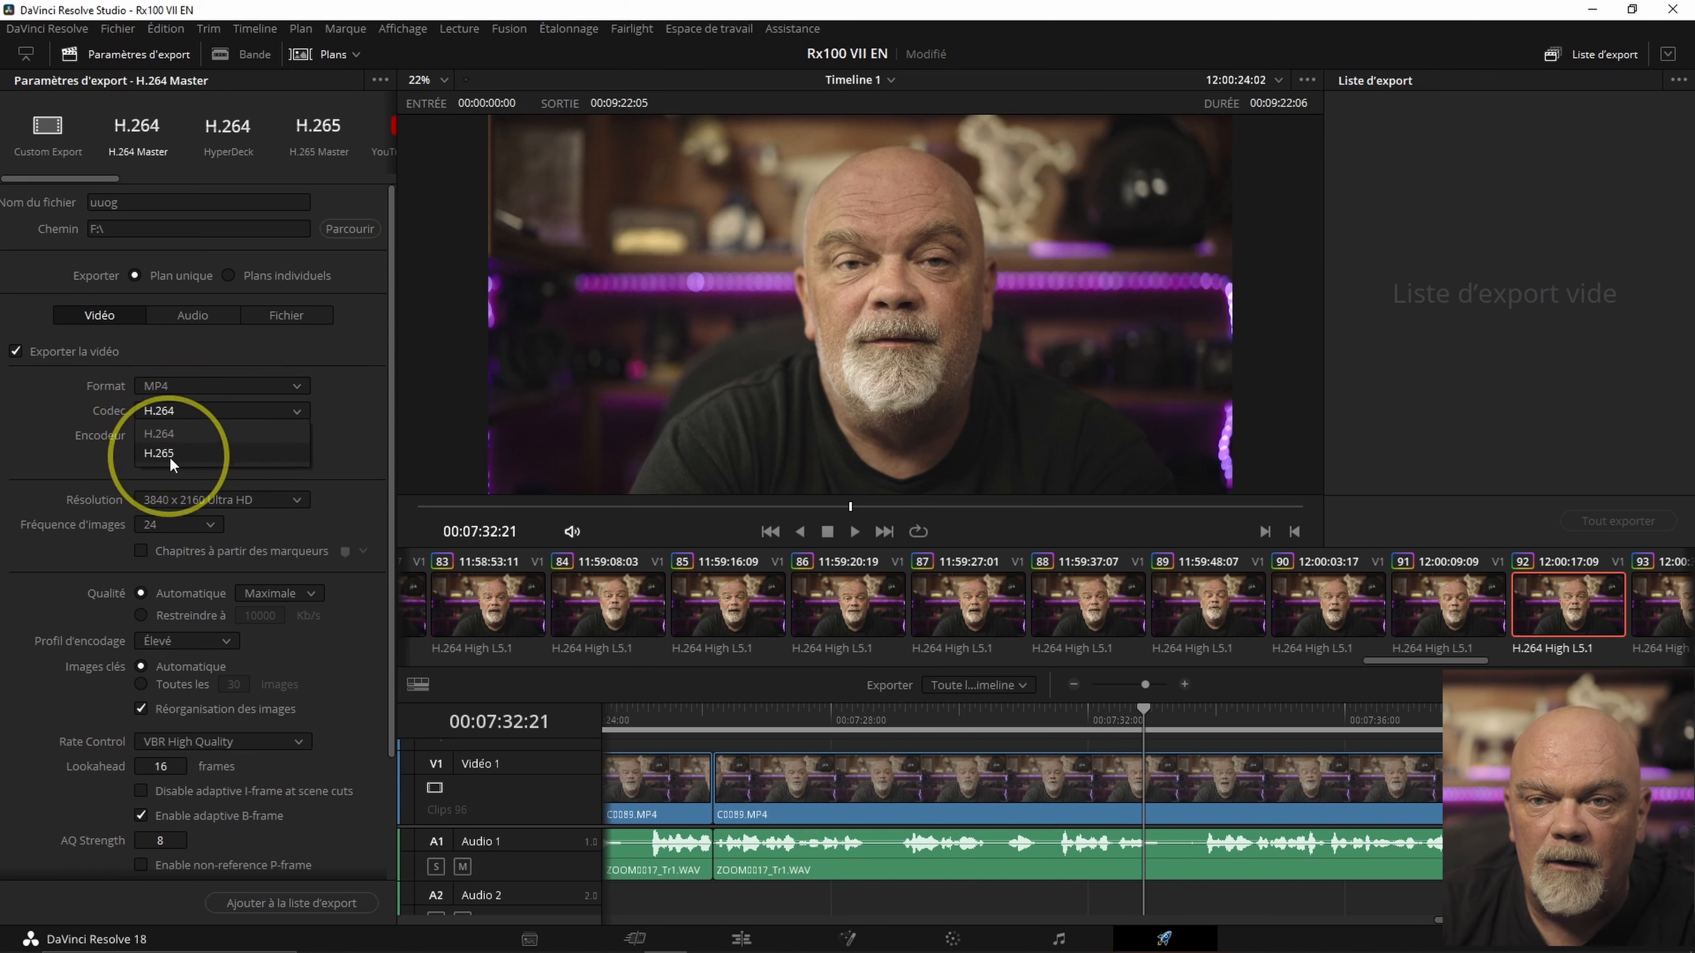
click(172, 433)
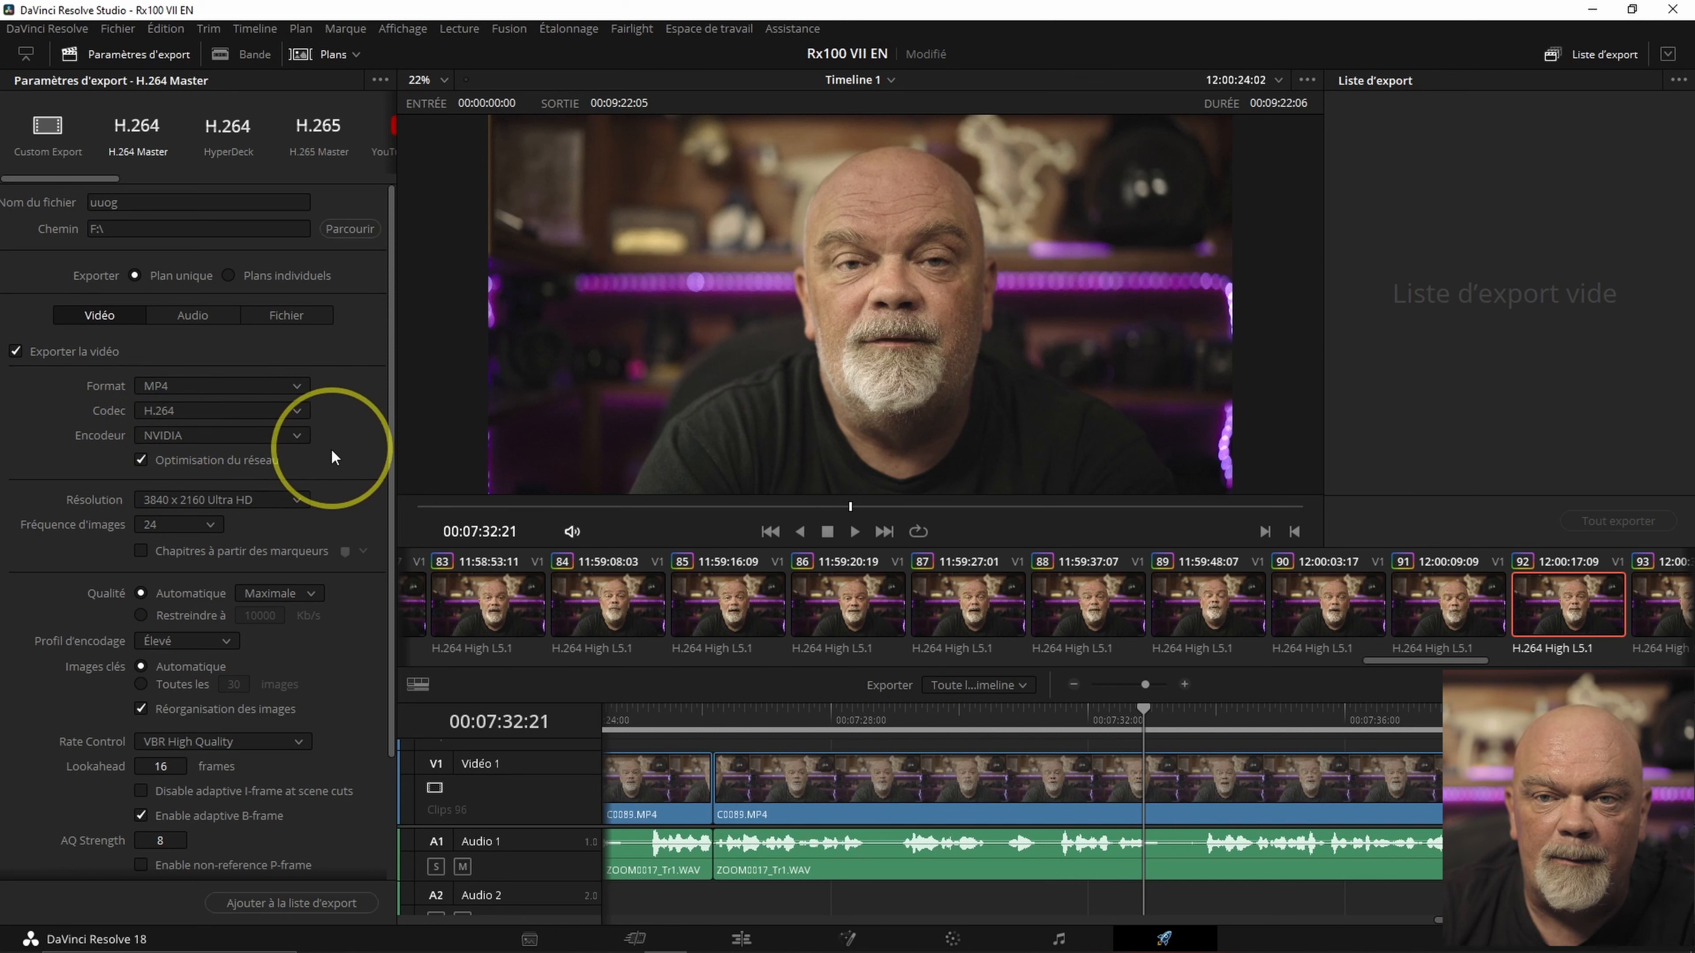
Set the video encoder to Natif
click(294, 434)
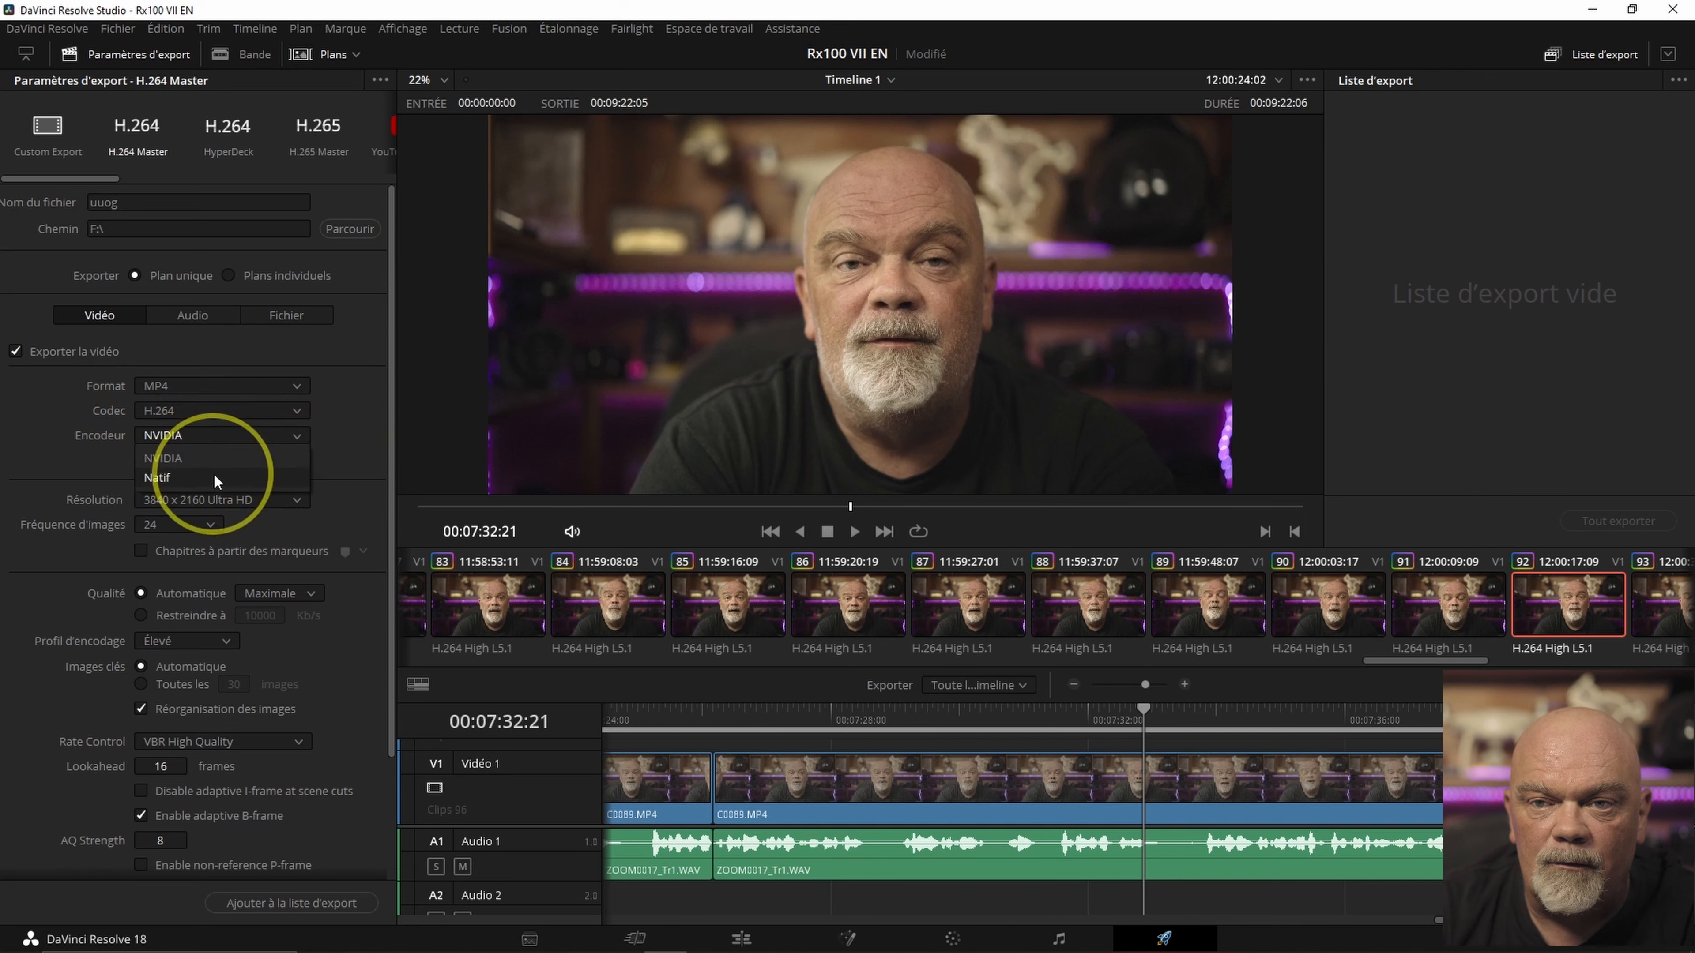
click(175, 475)
click(288, 434)
click(166, 476)
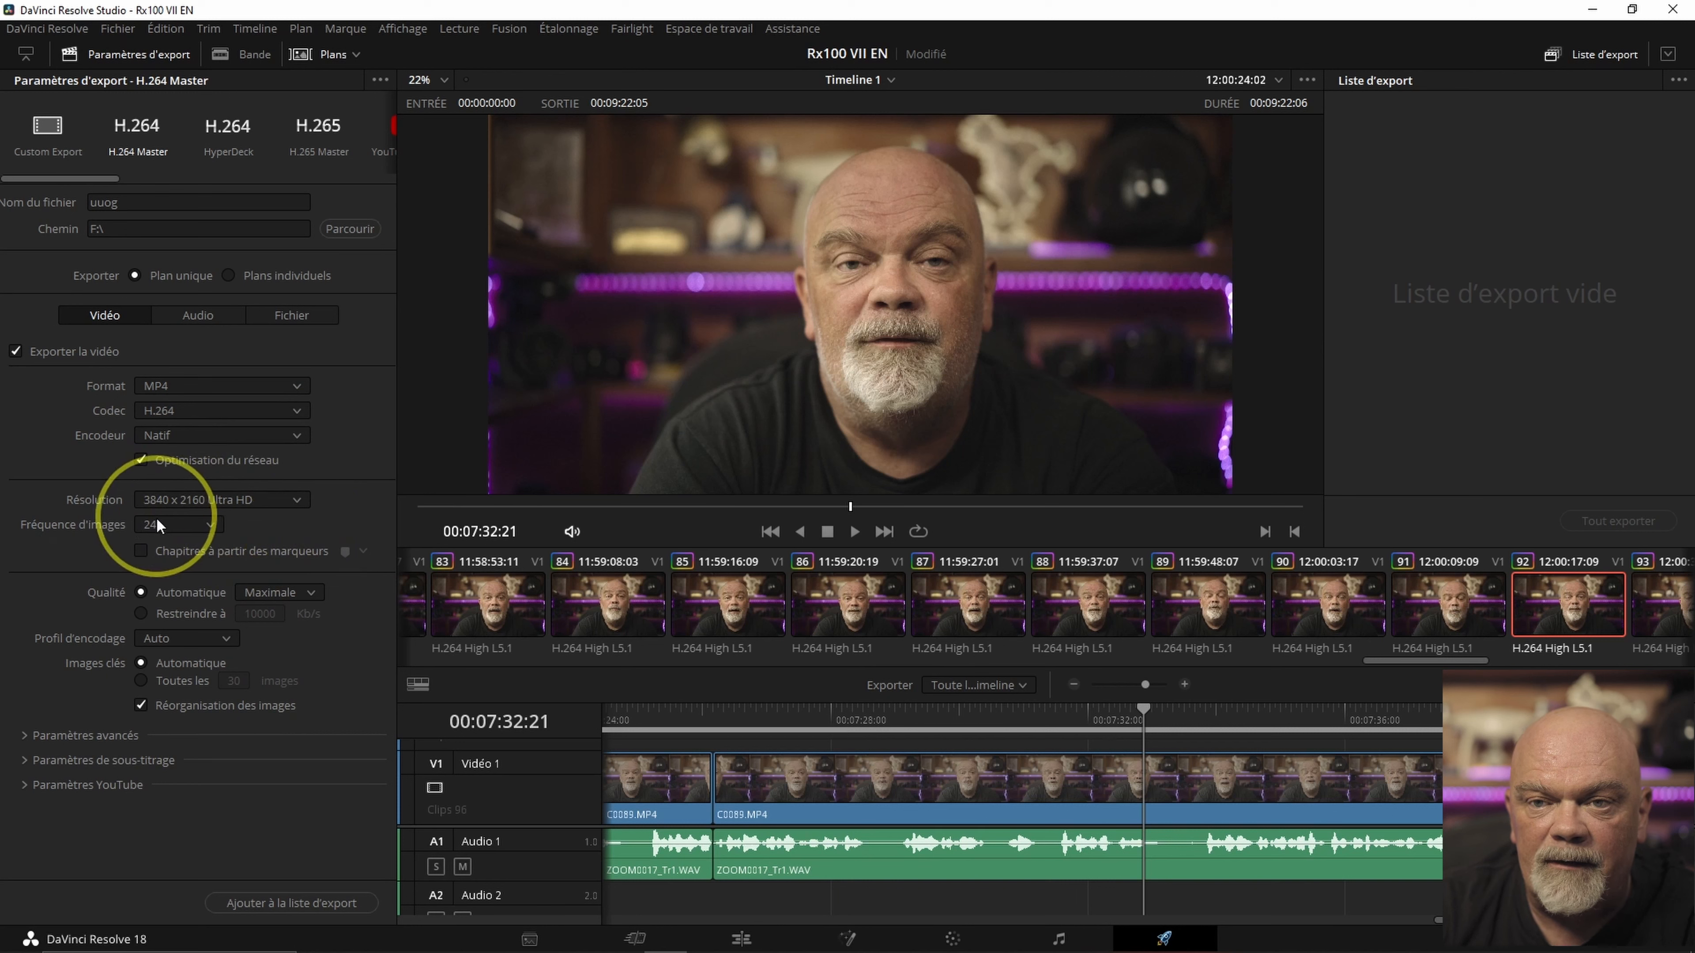
Review the available resolutions, keeping 3840 x 2160 Ultra HD, and select a frame rate of 24
click(297, 501)
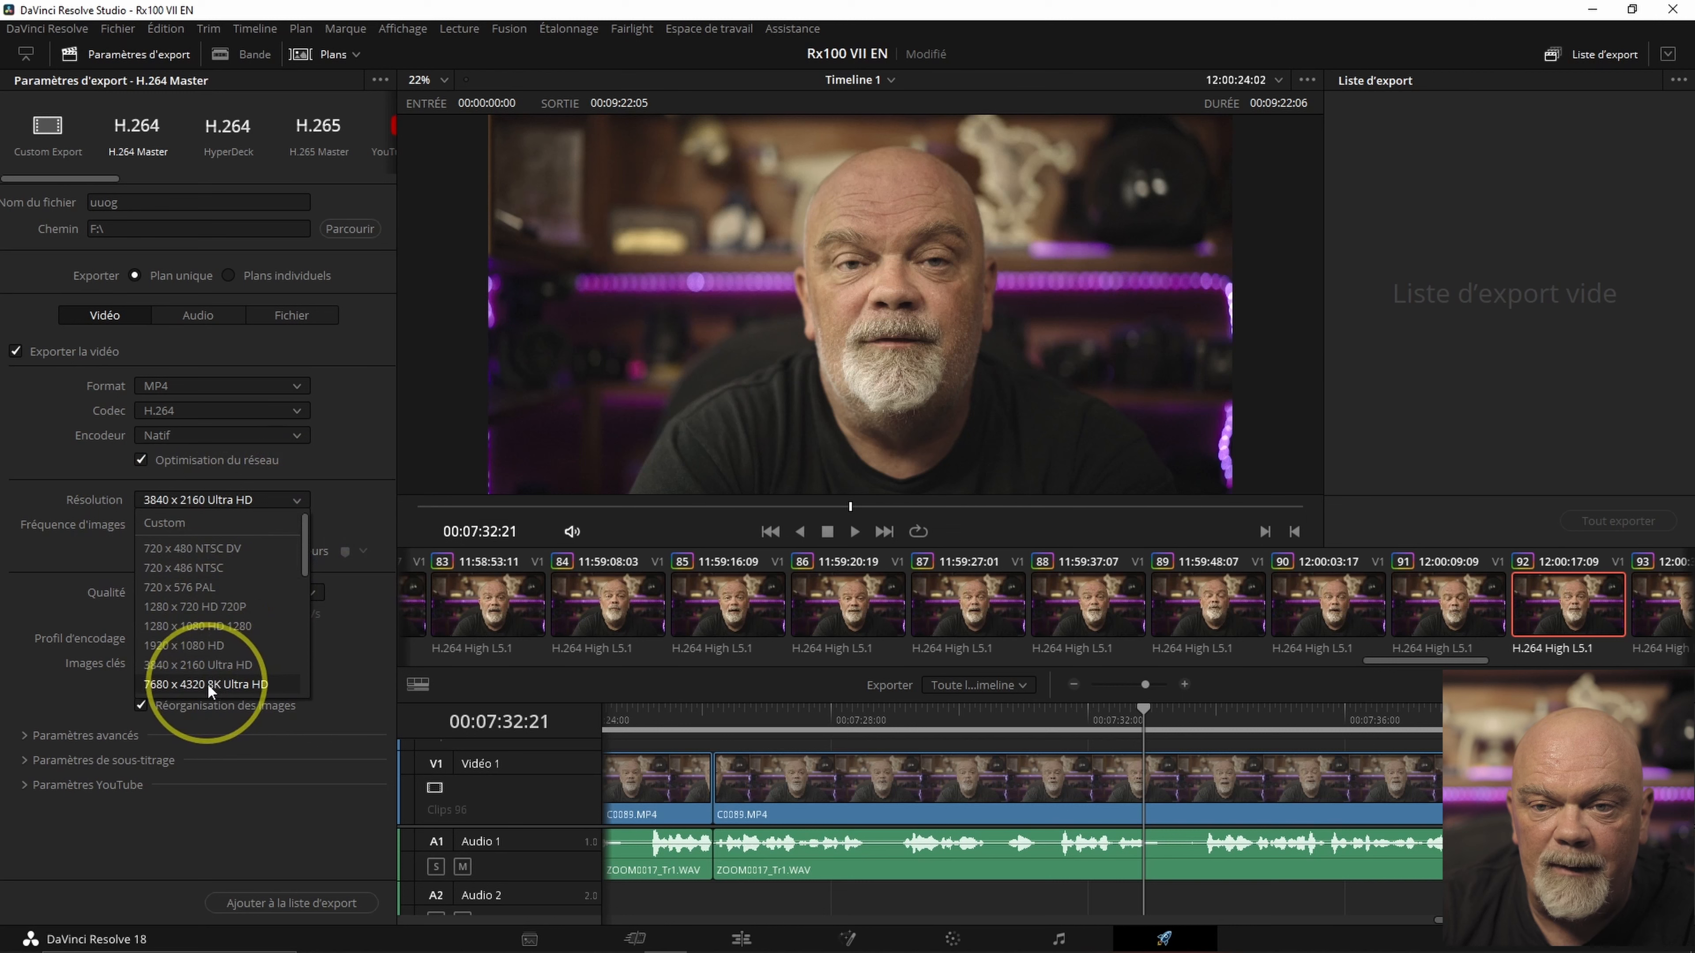
click(289, 500)
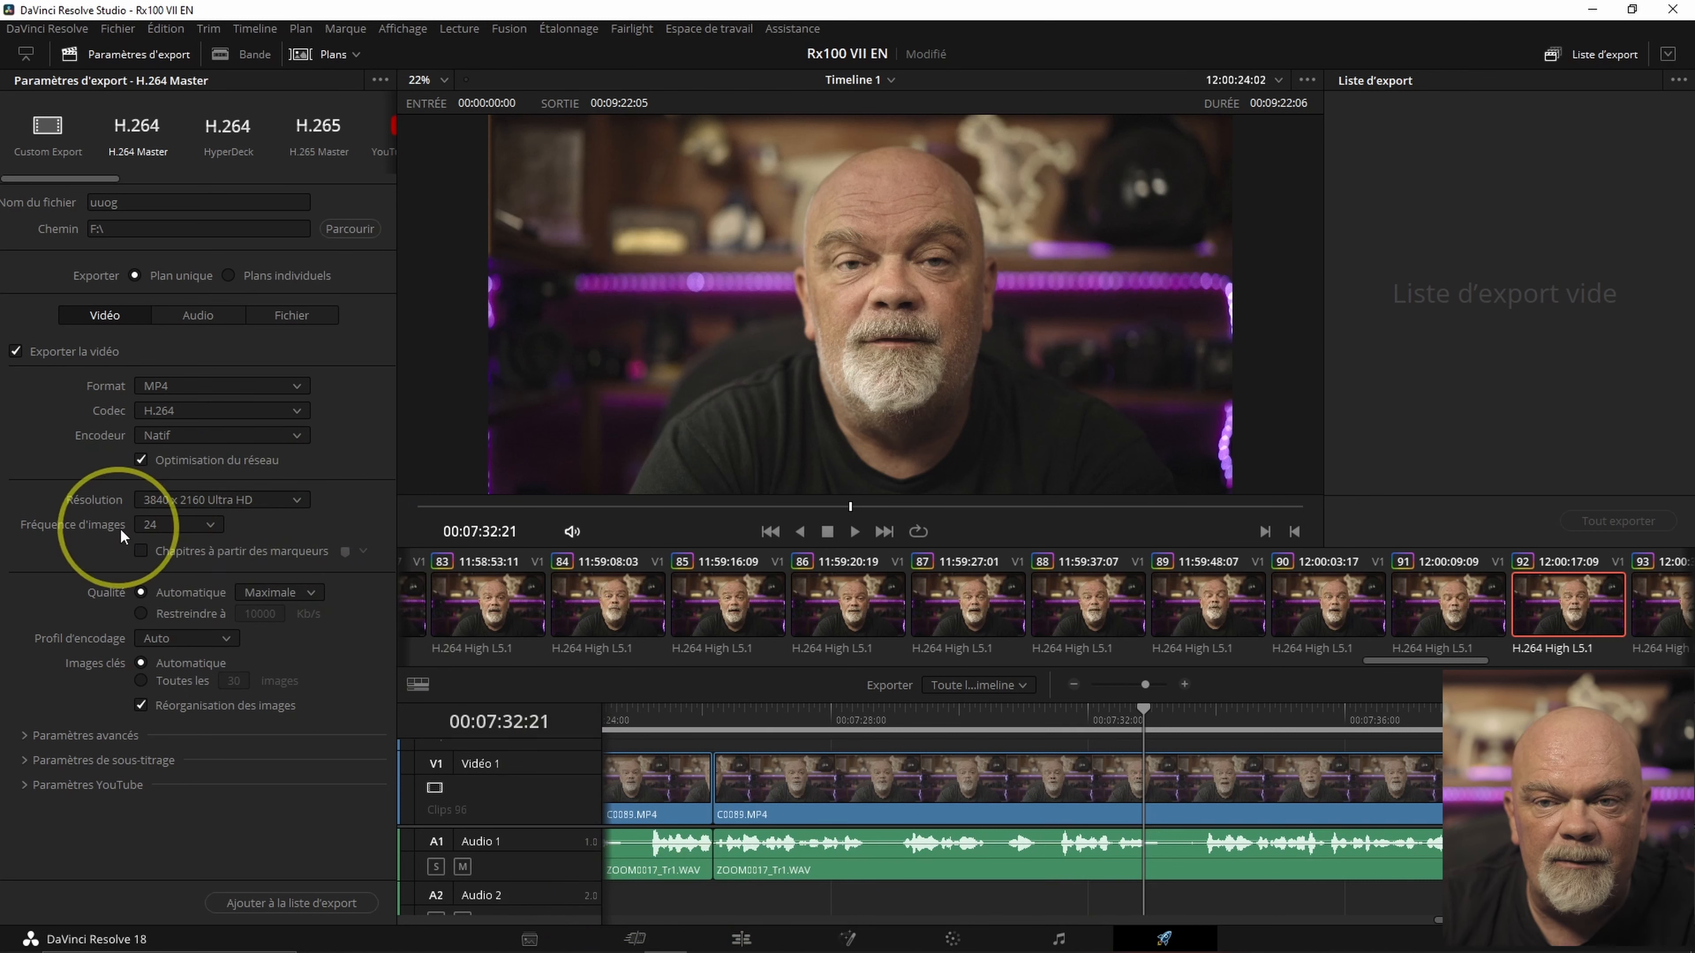
click(210, 527)
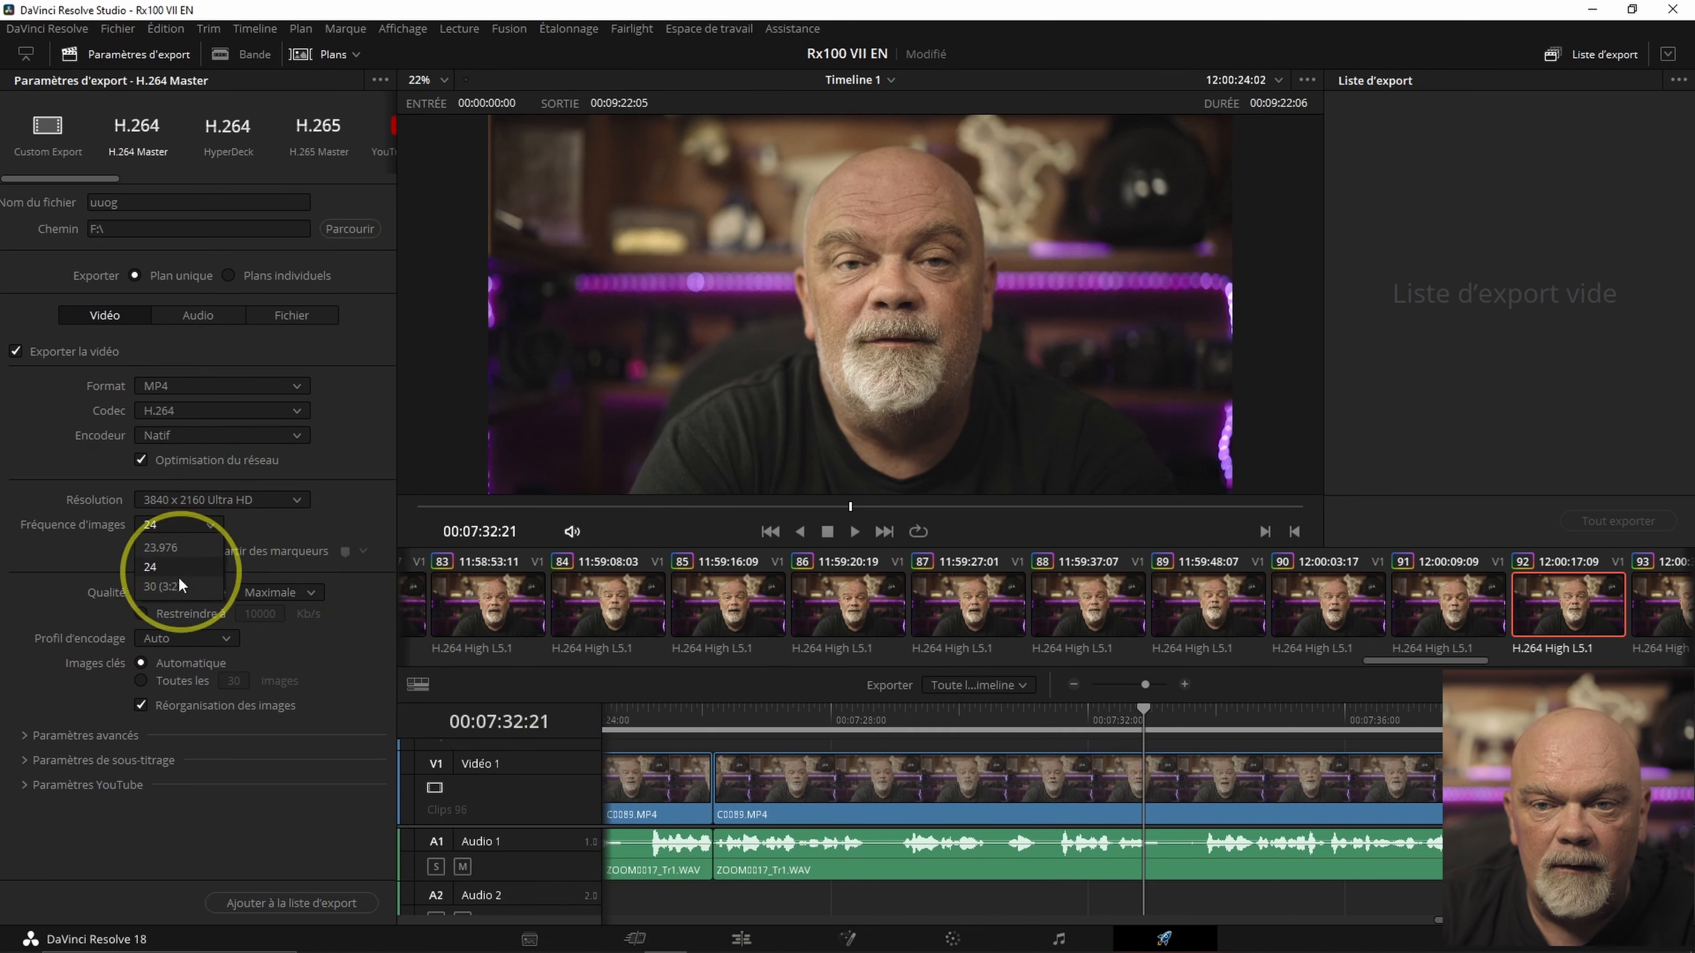
click(160, 562)
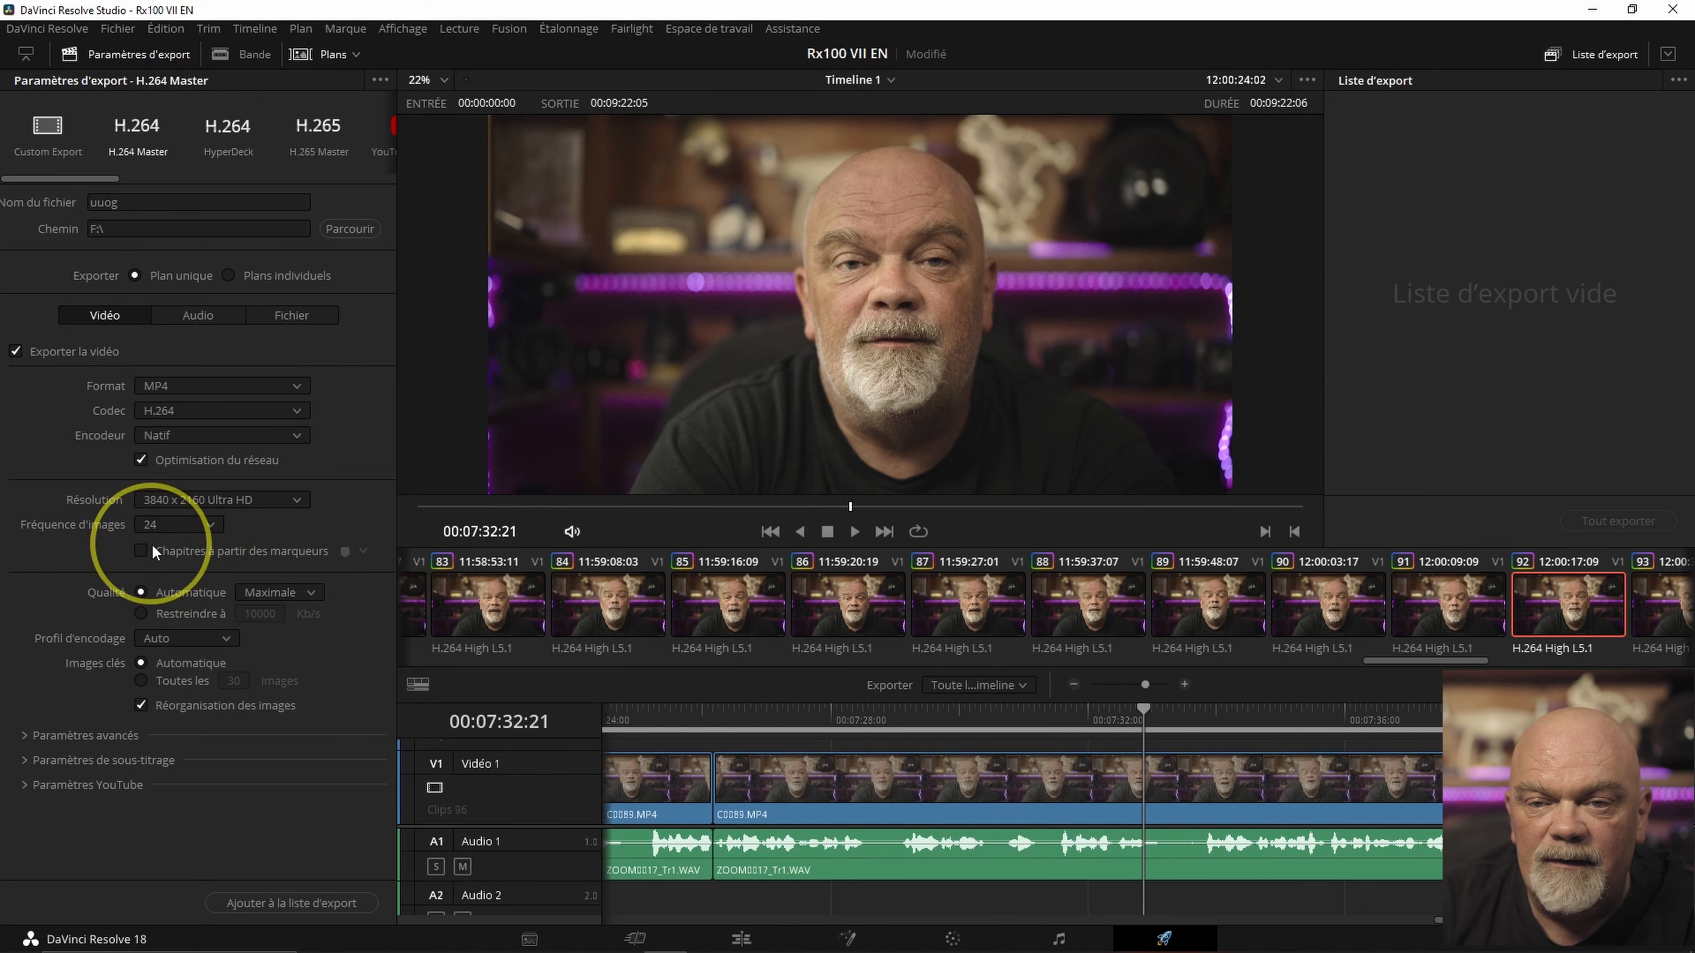
Try enabling chapters from markers for the exported video
click(140, 550)
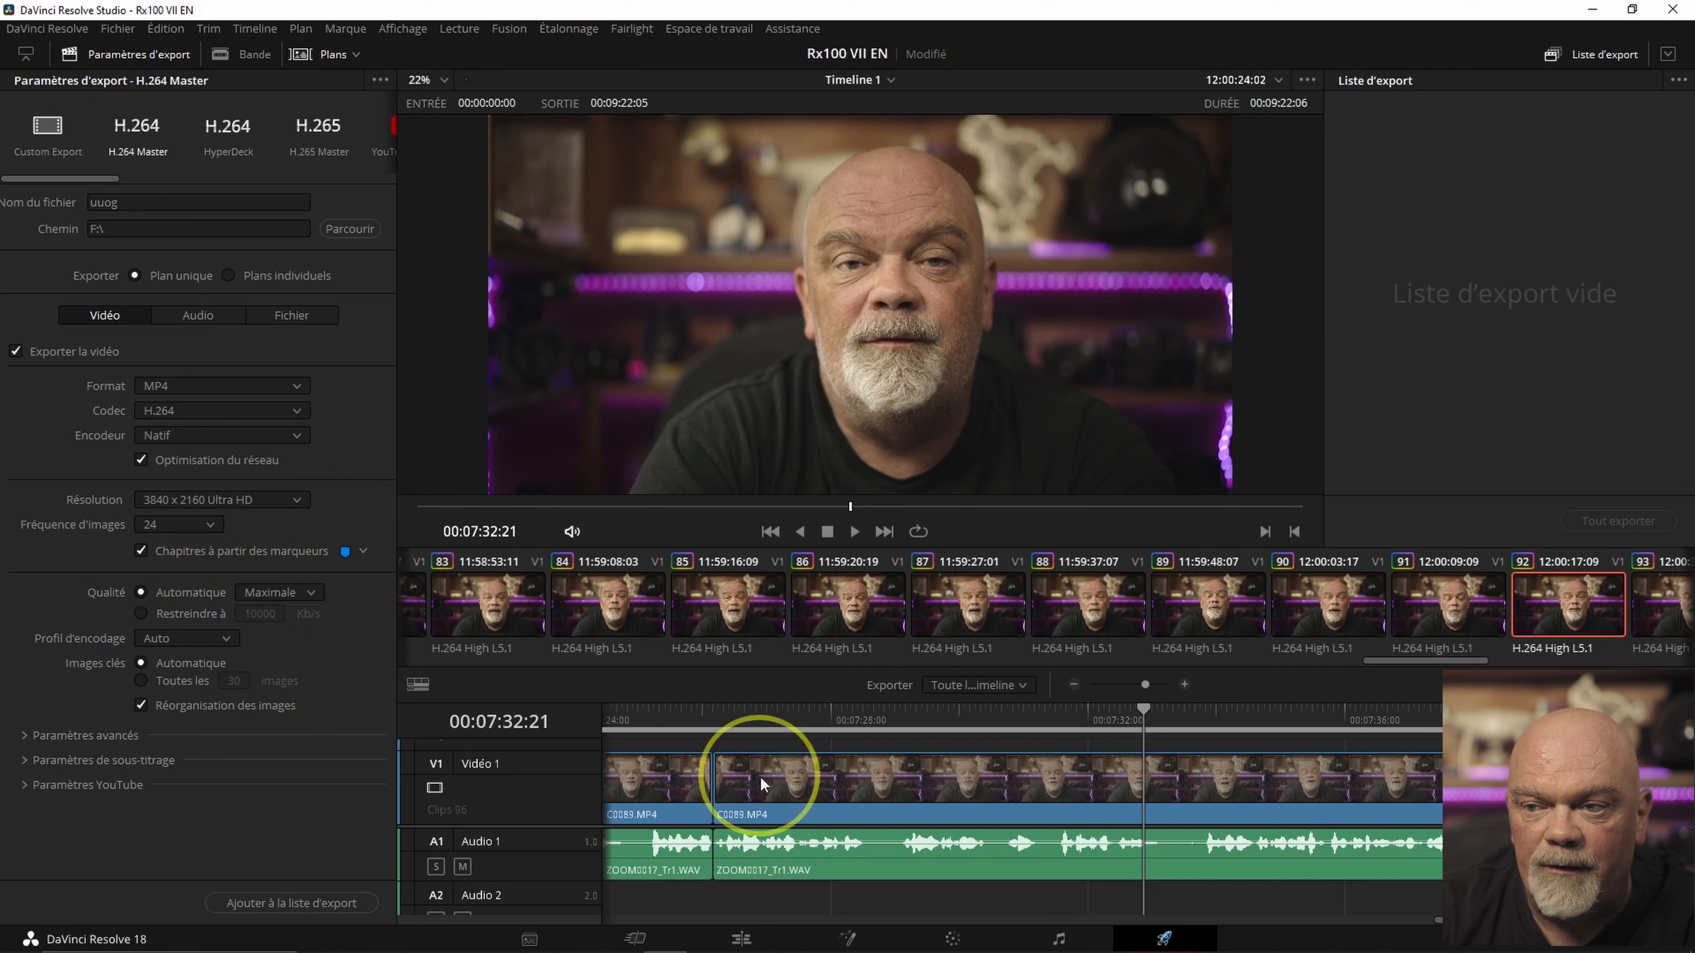
click(137, 549)
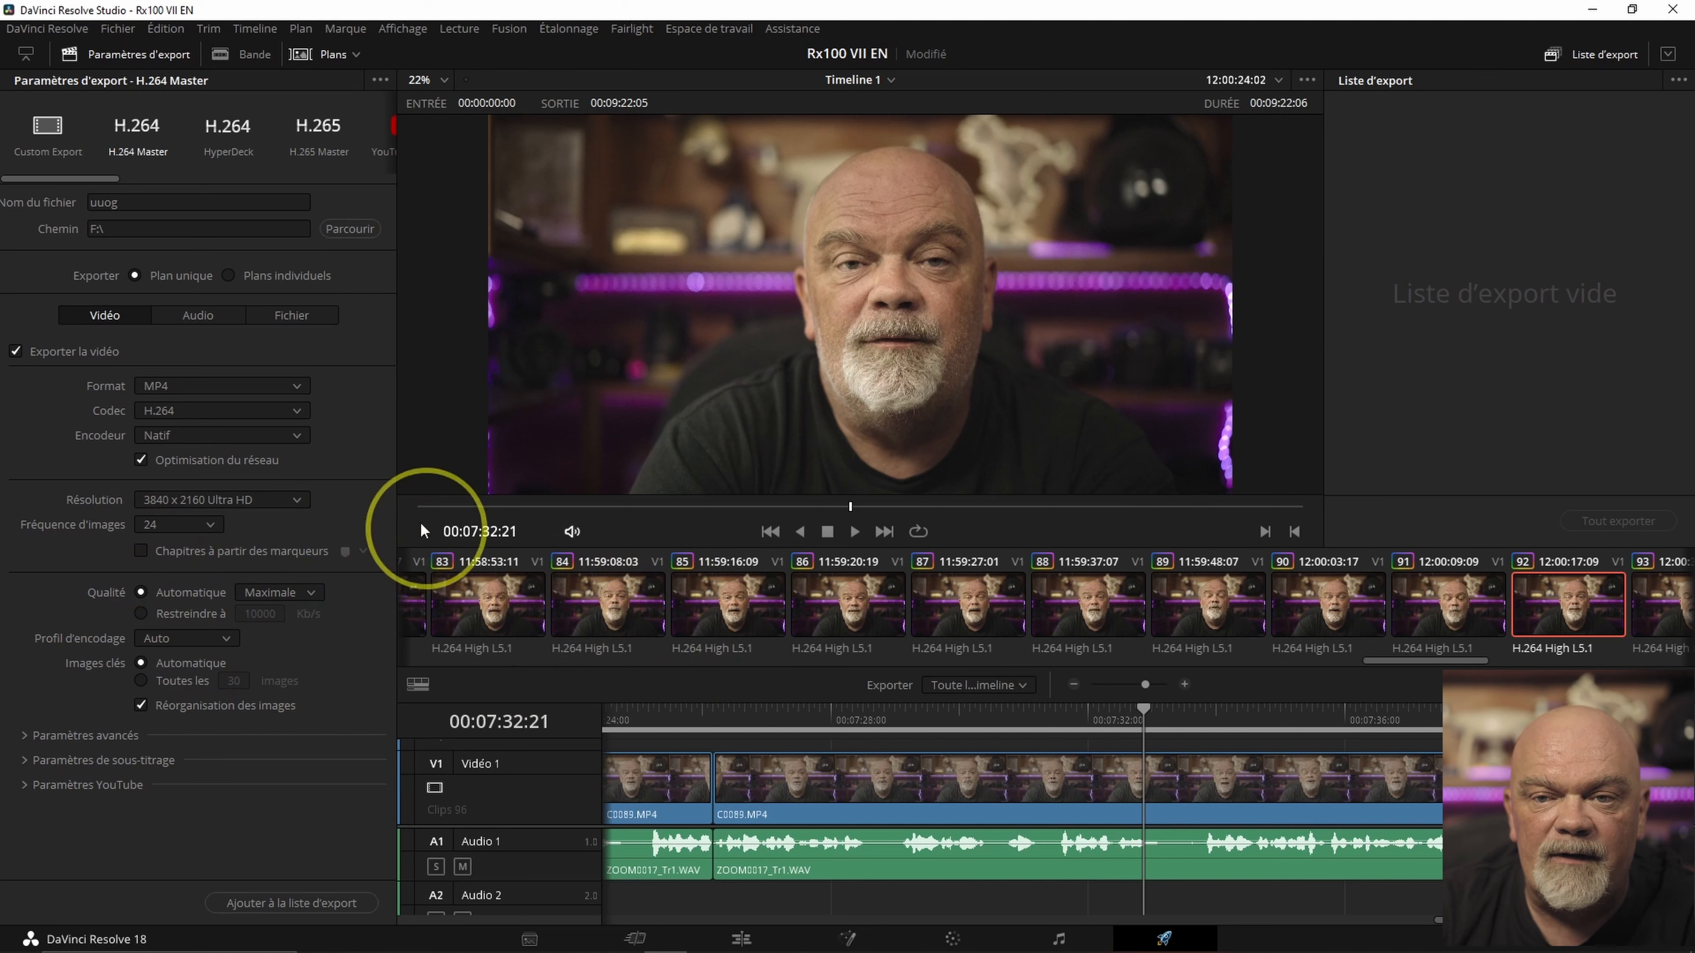
Review the automatic quality levels, then restrict the export quality to 48000 Kb/s instead
click(302, 593)
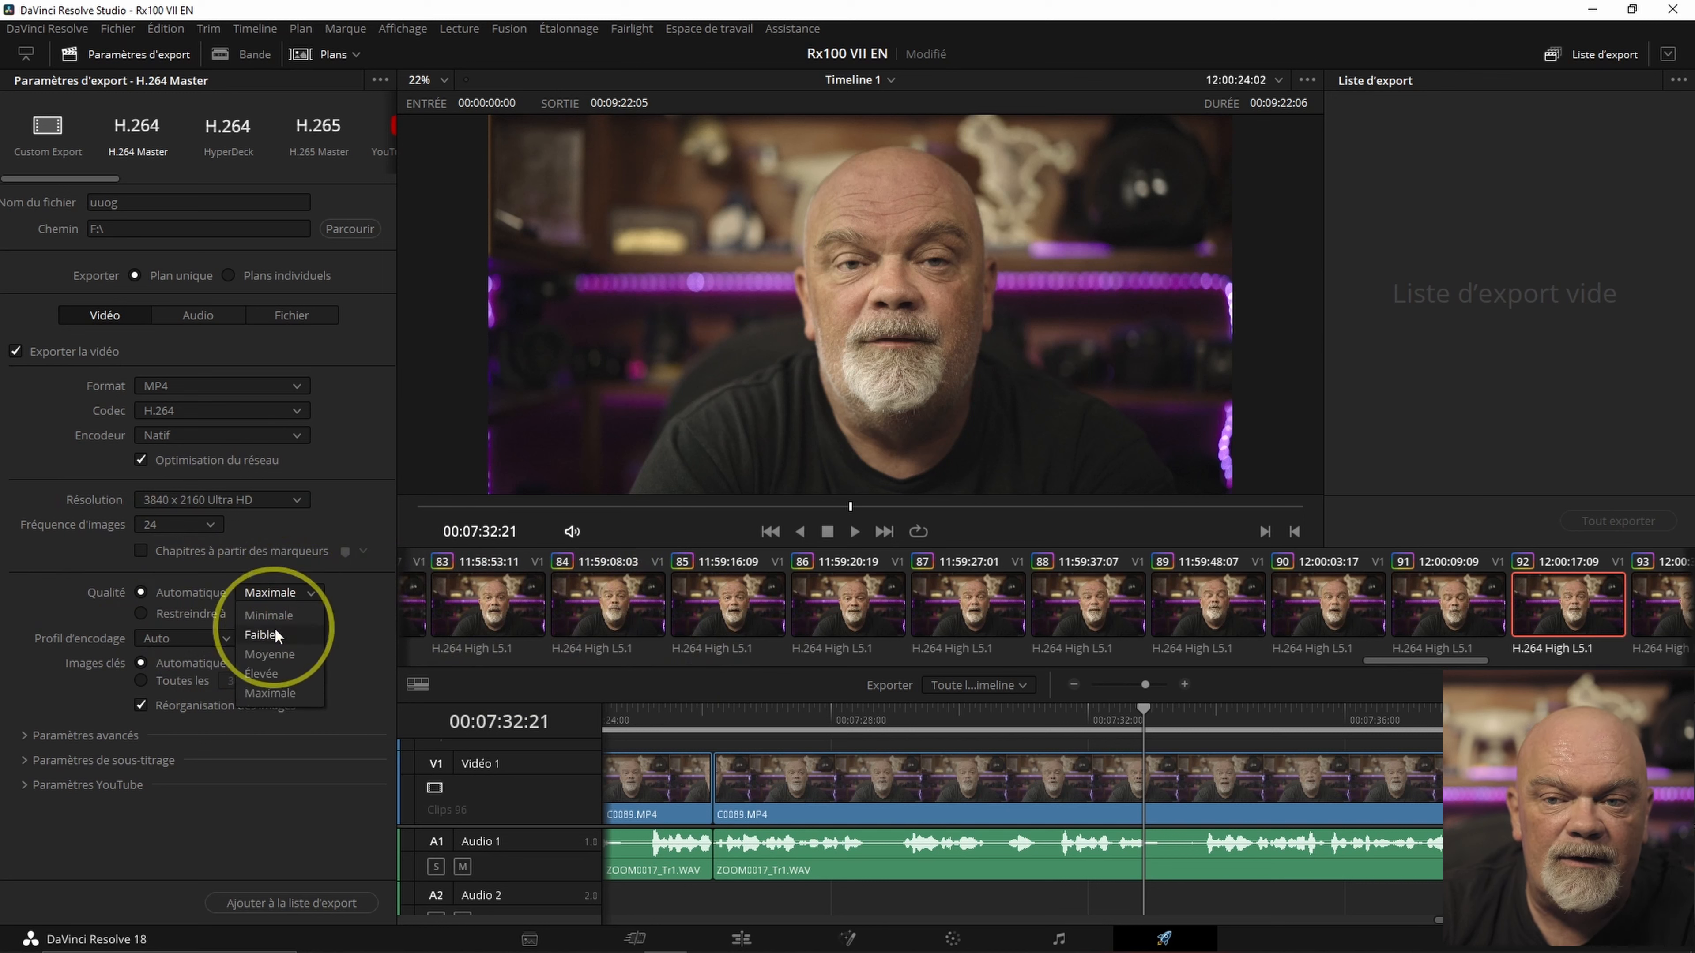
click(301, 588)
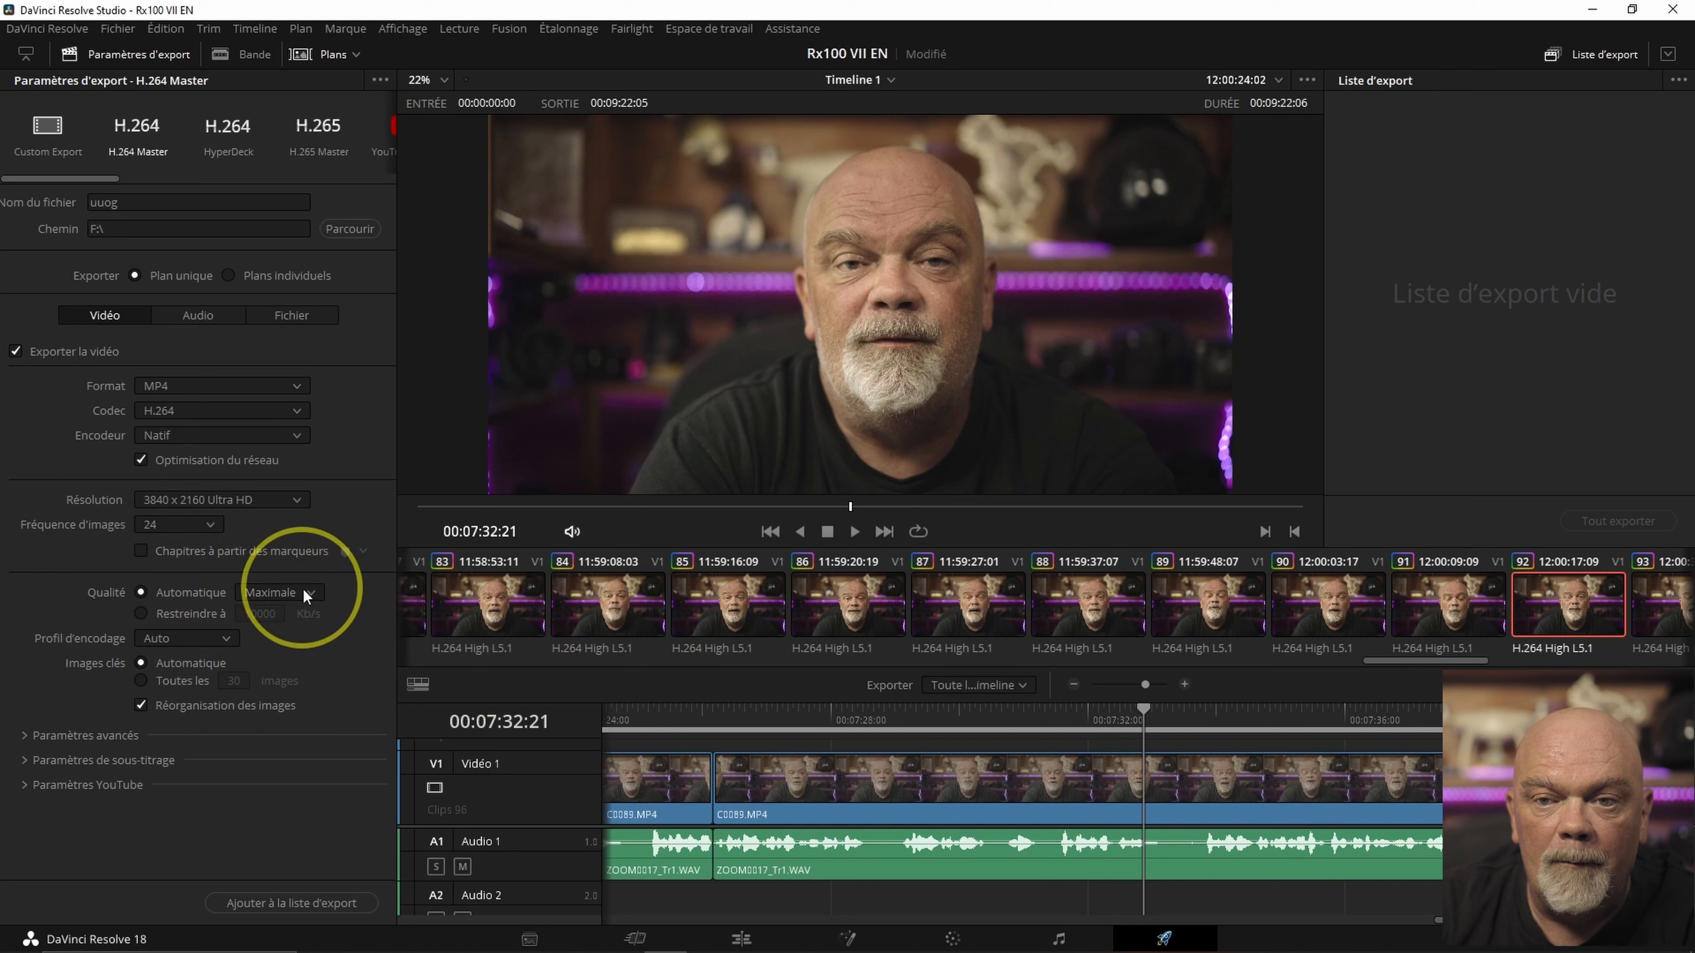
click(141, 613)
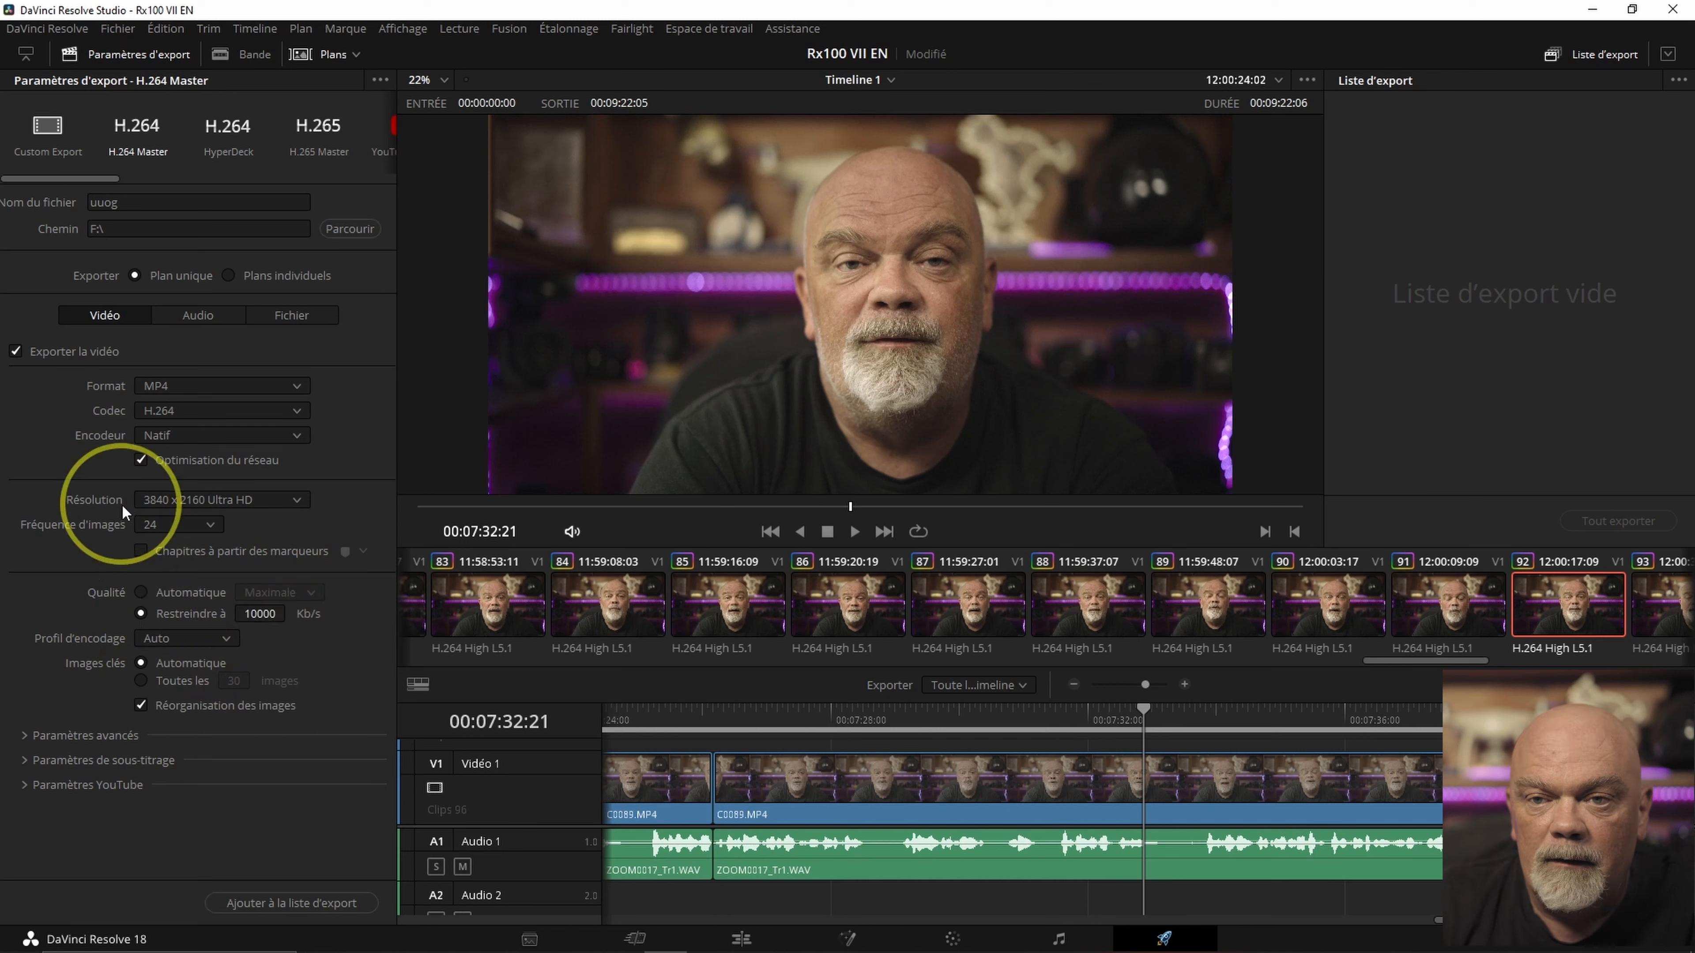
click(259, 613)
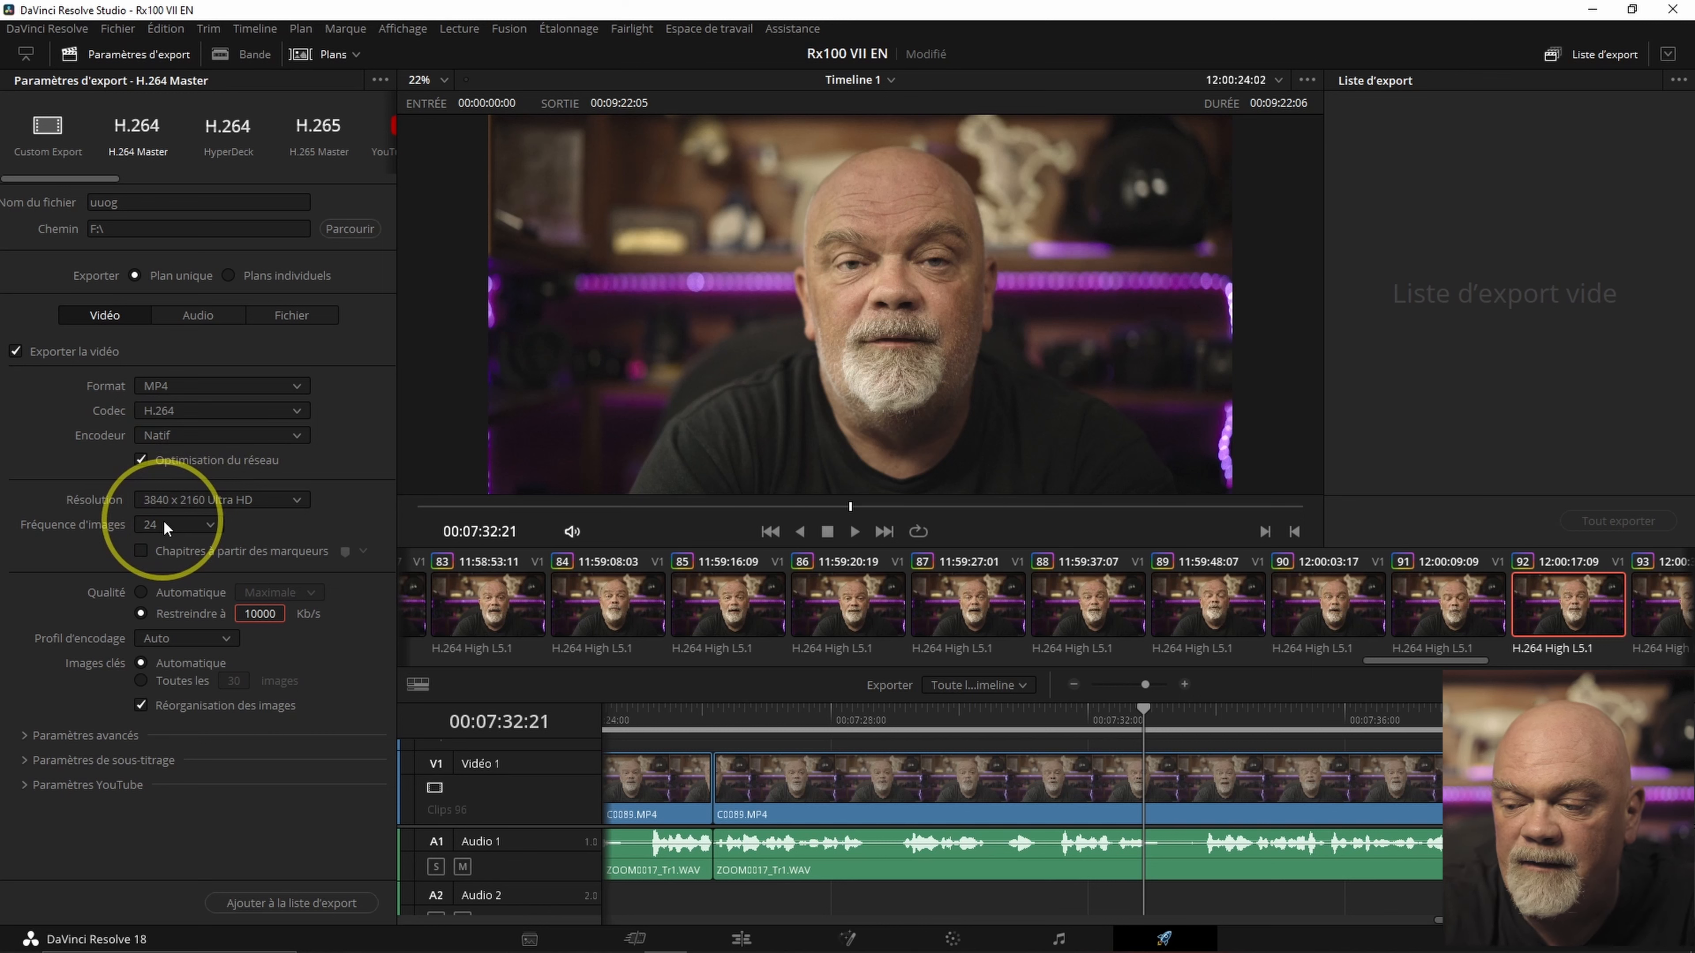
text(48000)
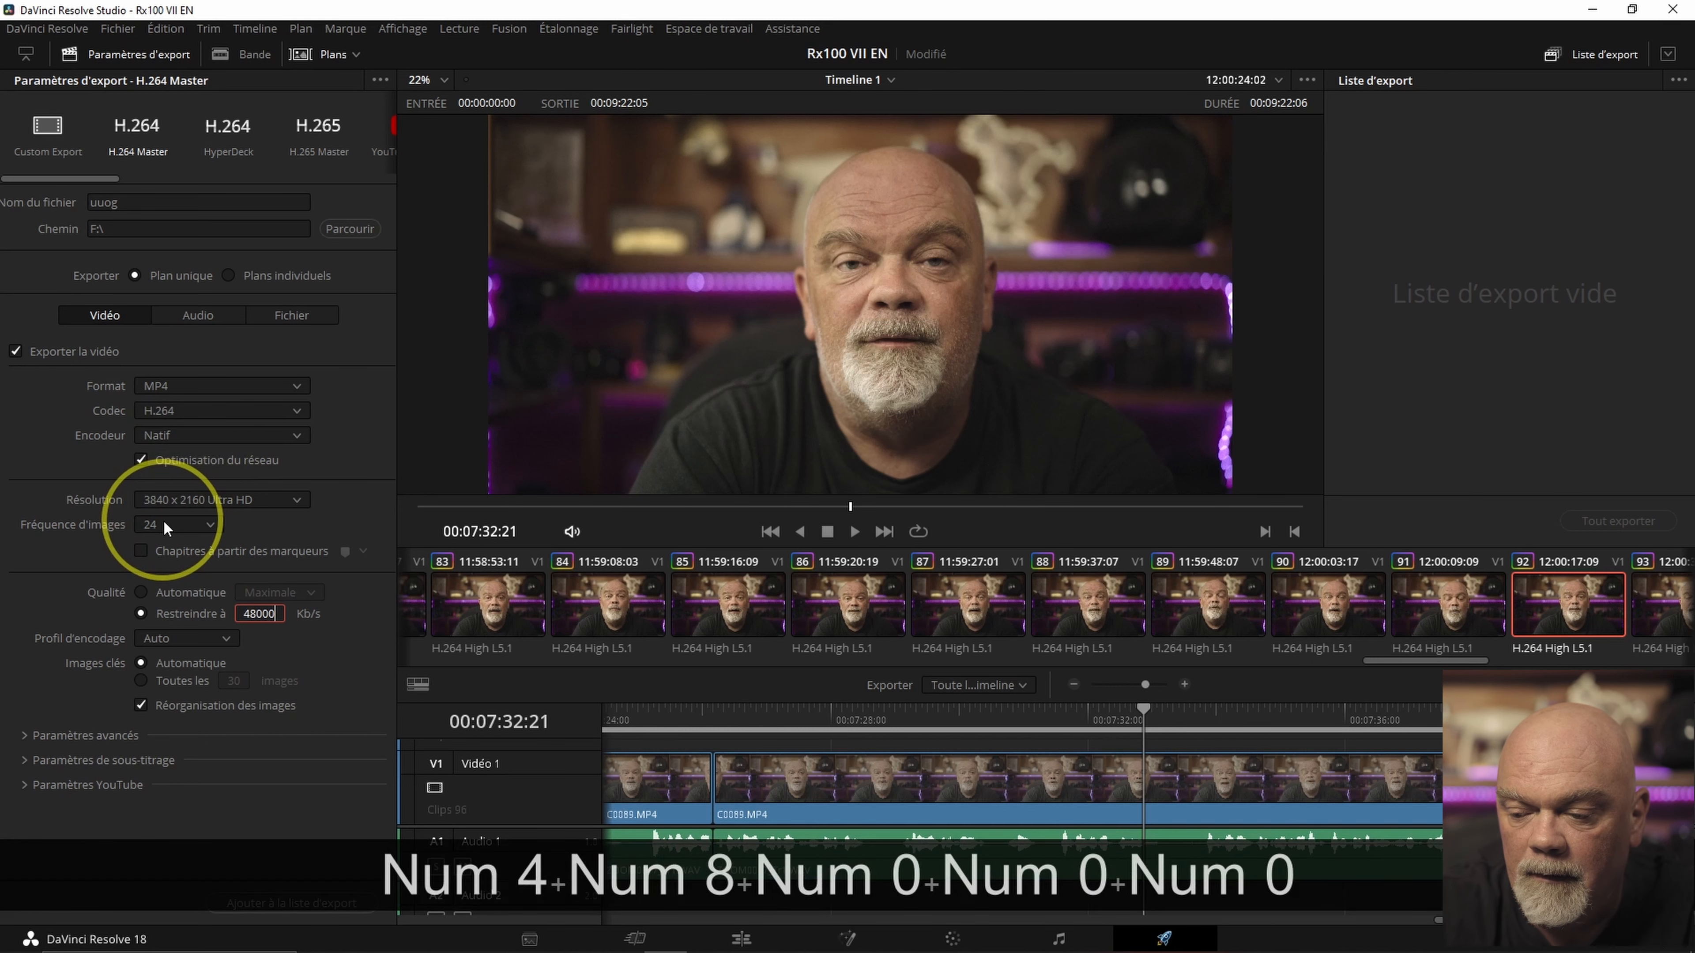
key(Return)
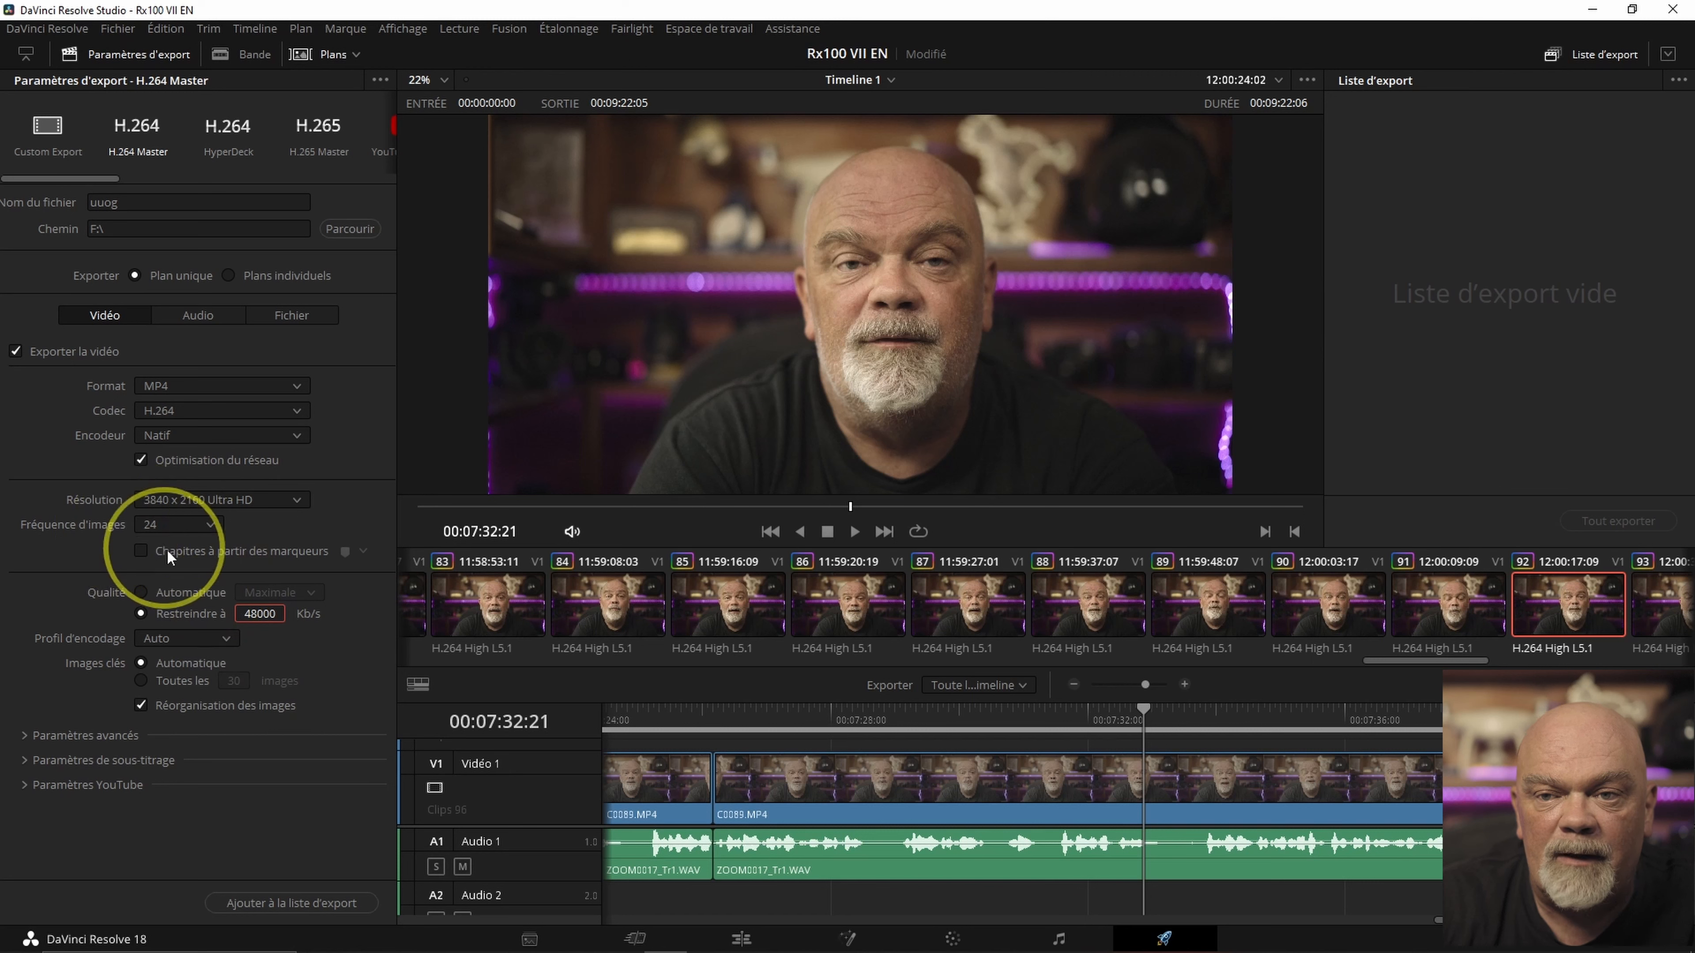
Set the resolution to 1920 x 1080 HD and restrict the quality to 24000 Kb/s
click(292, 505)
click(199, 649)
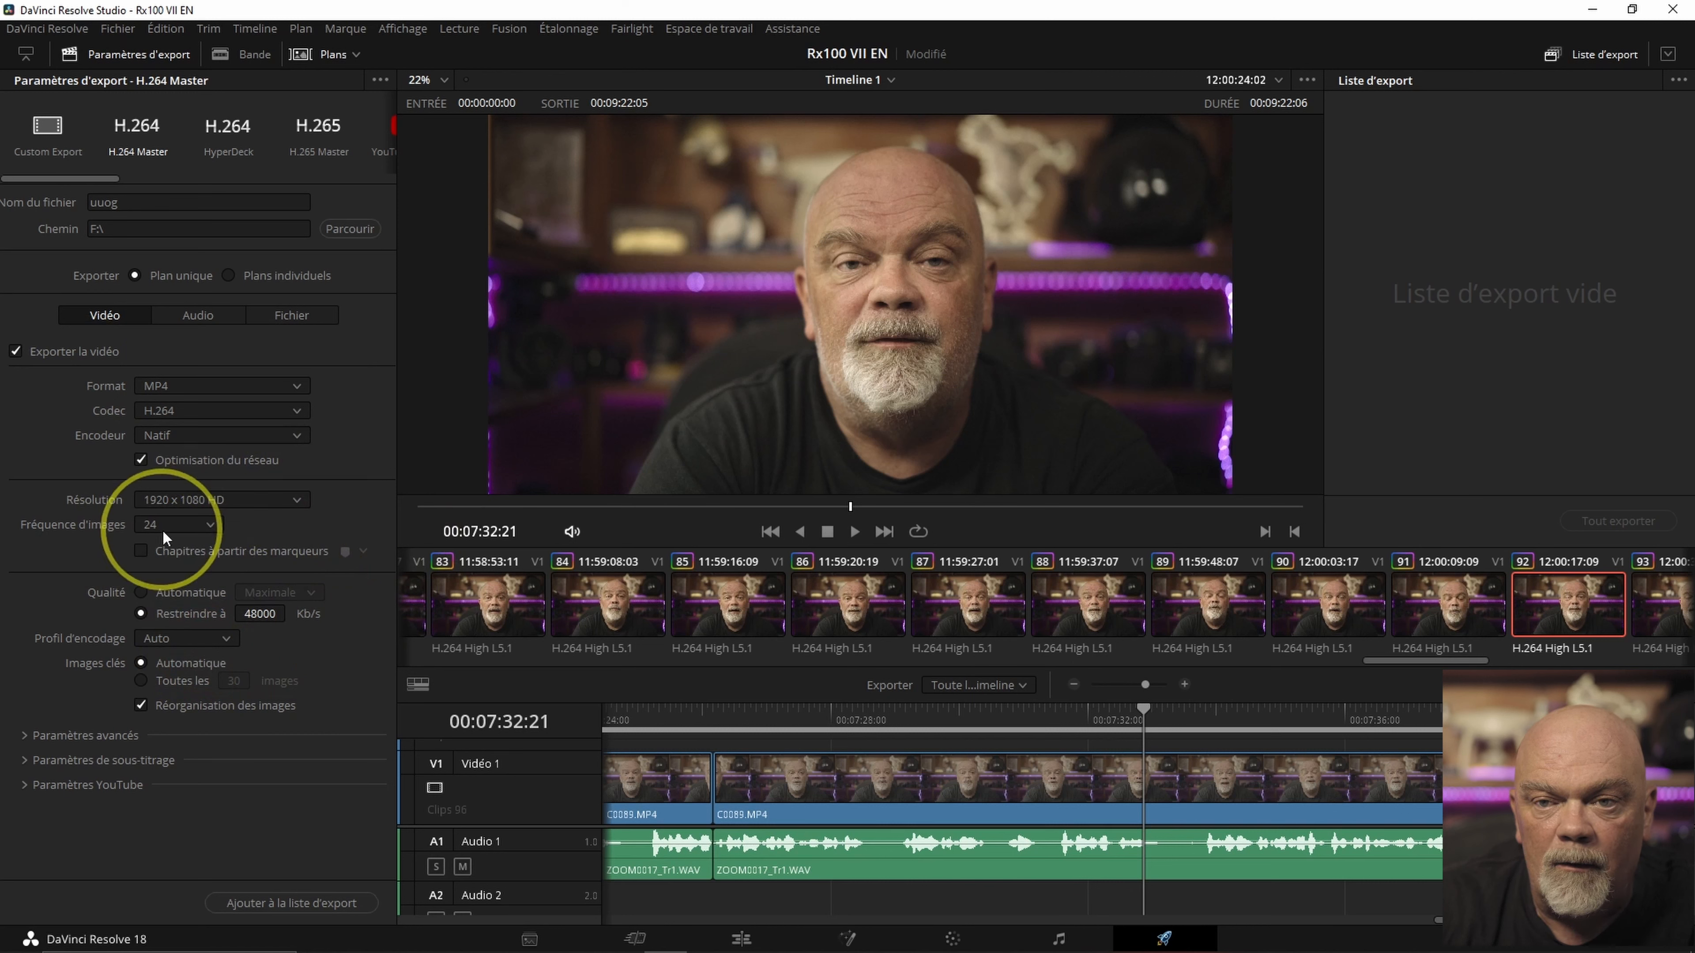
click(254, 613)
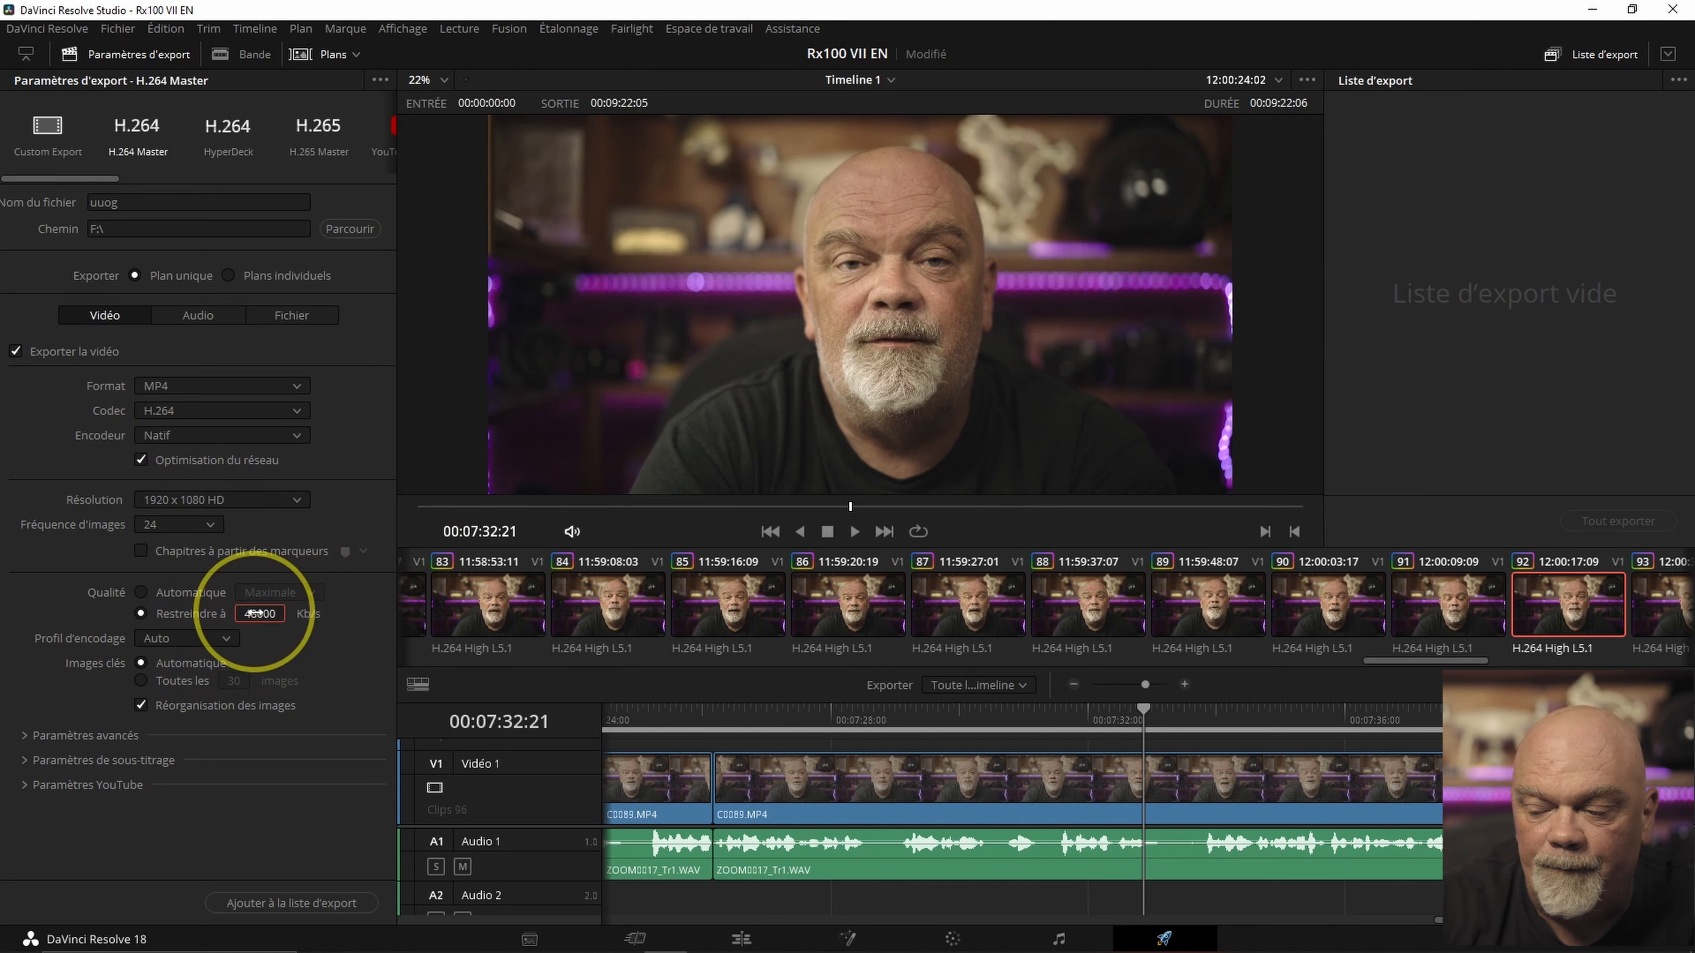
text(24000)
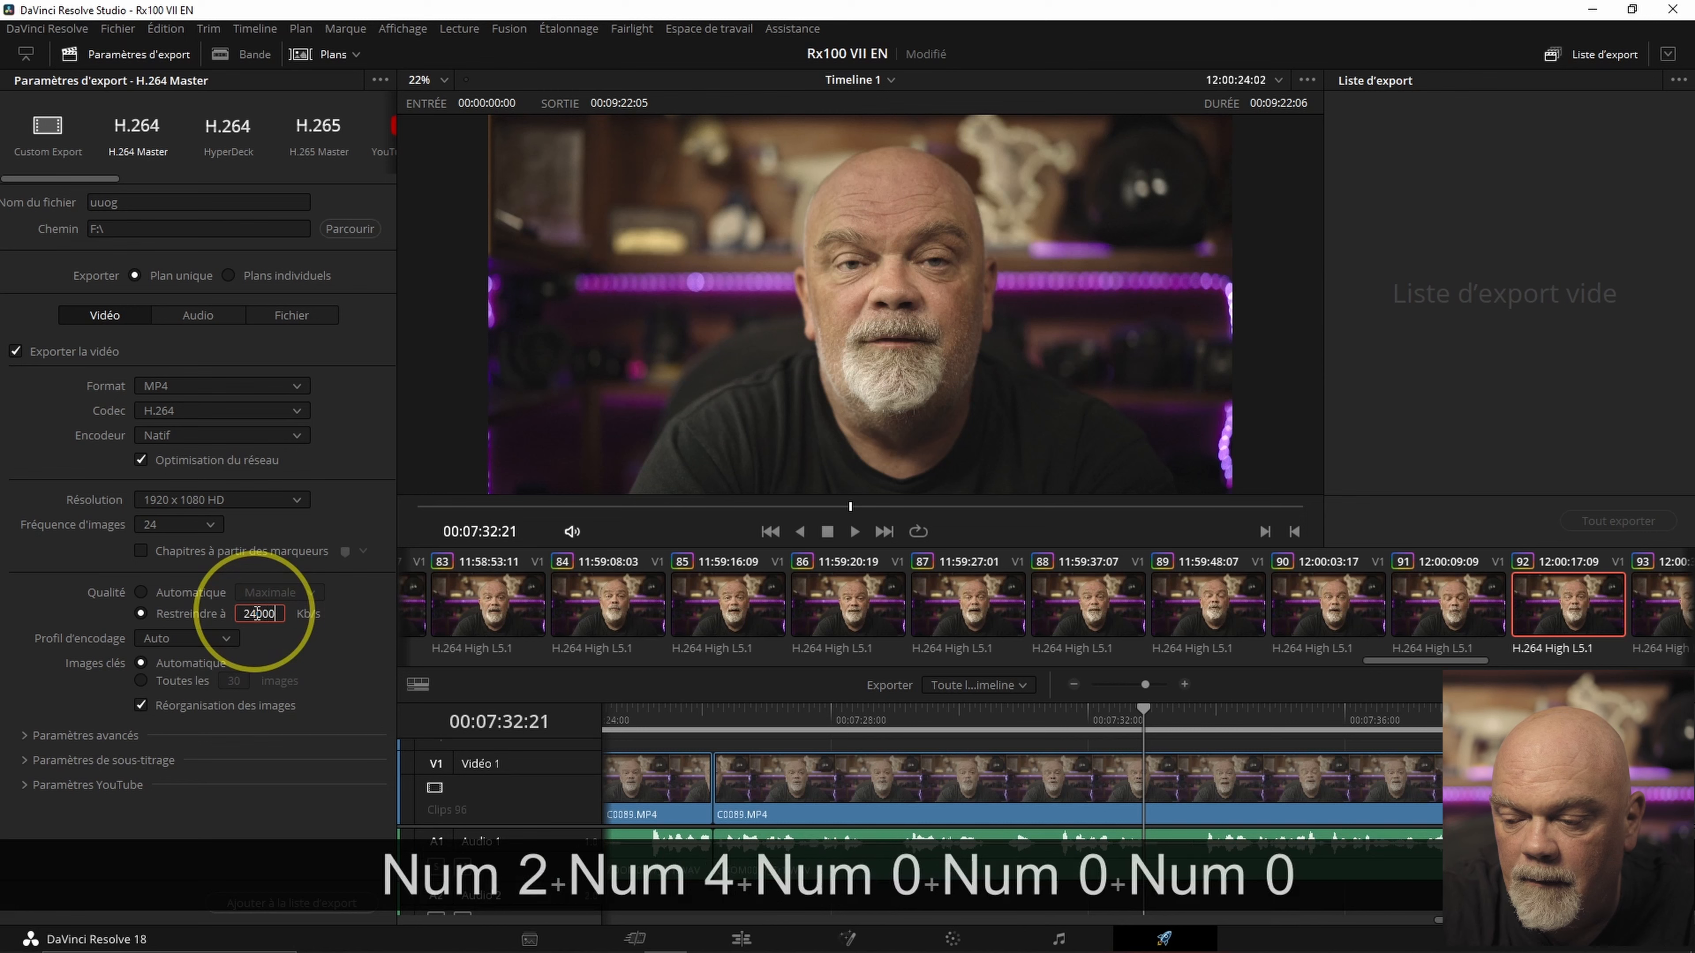
key(Return)
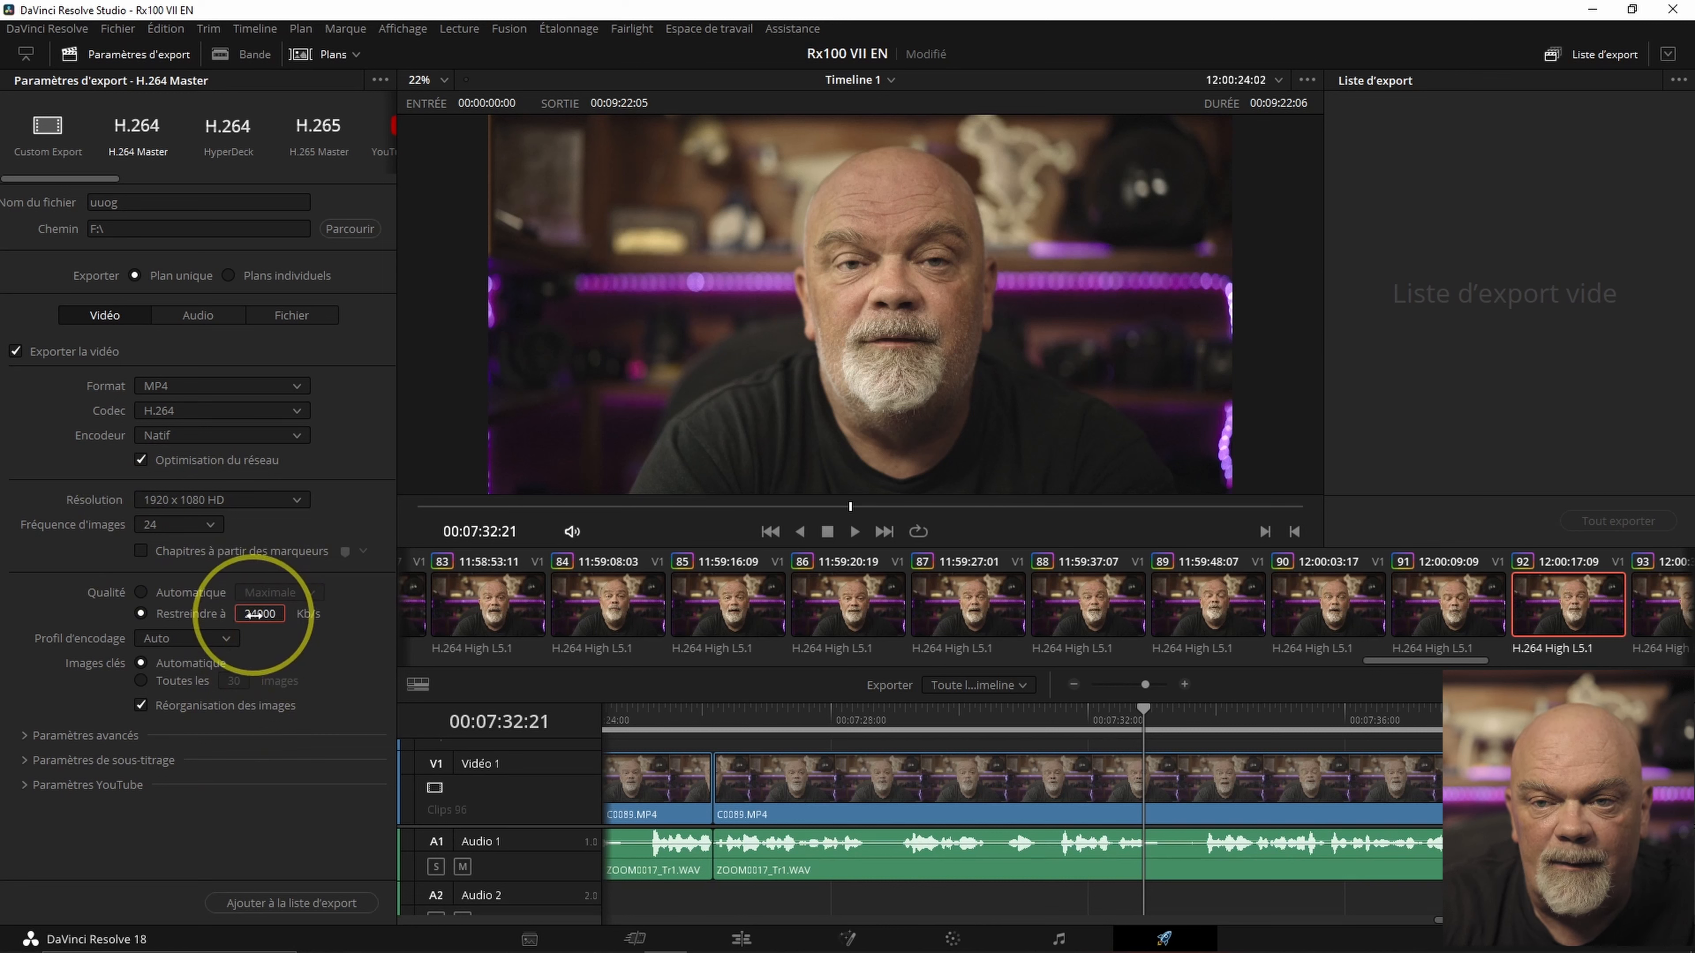
Set the resolution to 3840 x 2160 Ultra HD and restrict the quality to 48000 Kb/s
click(297, 499)
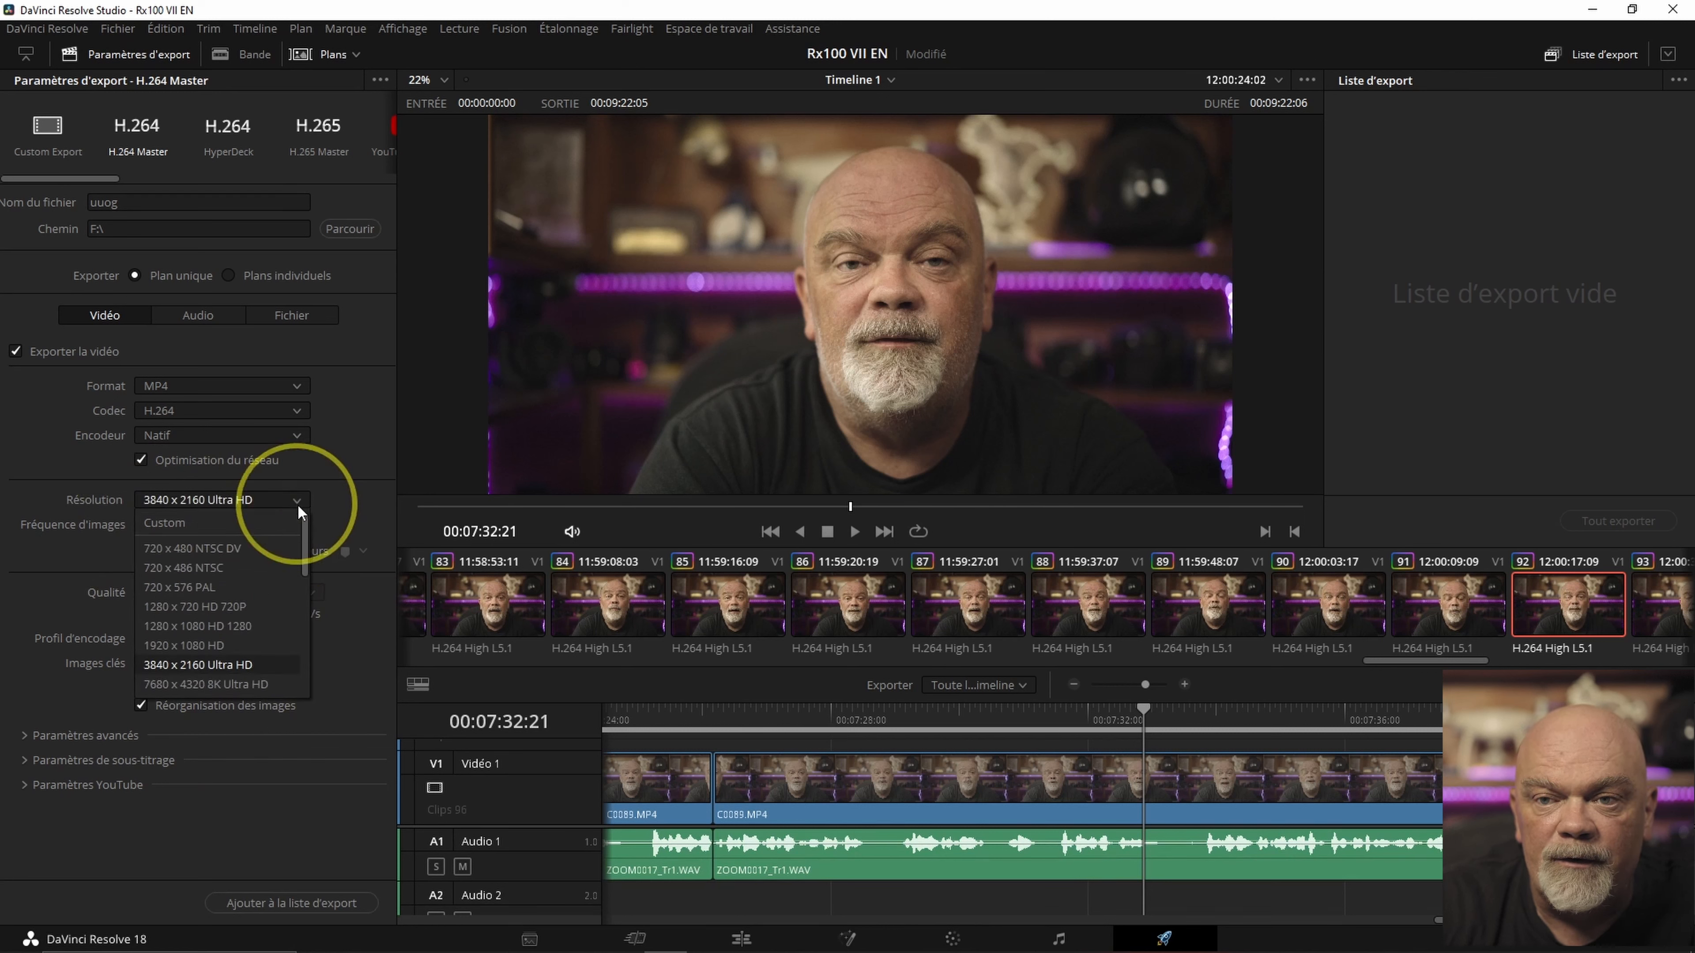
click(201, 662)
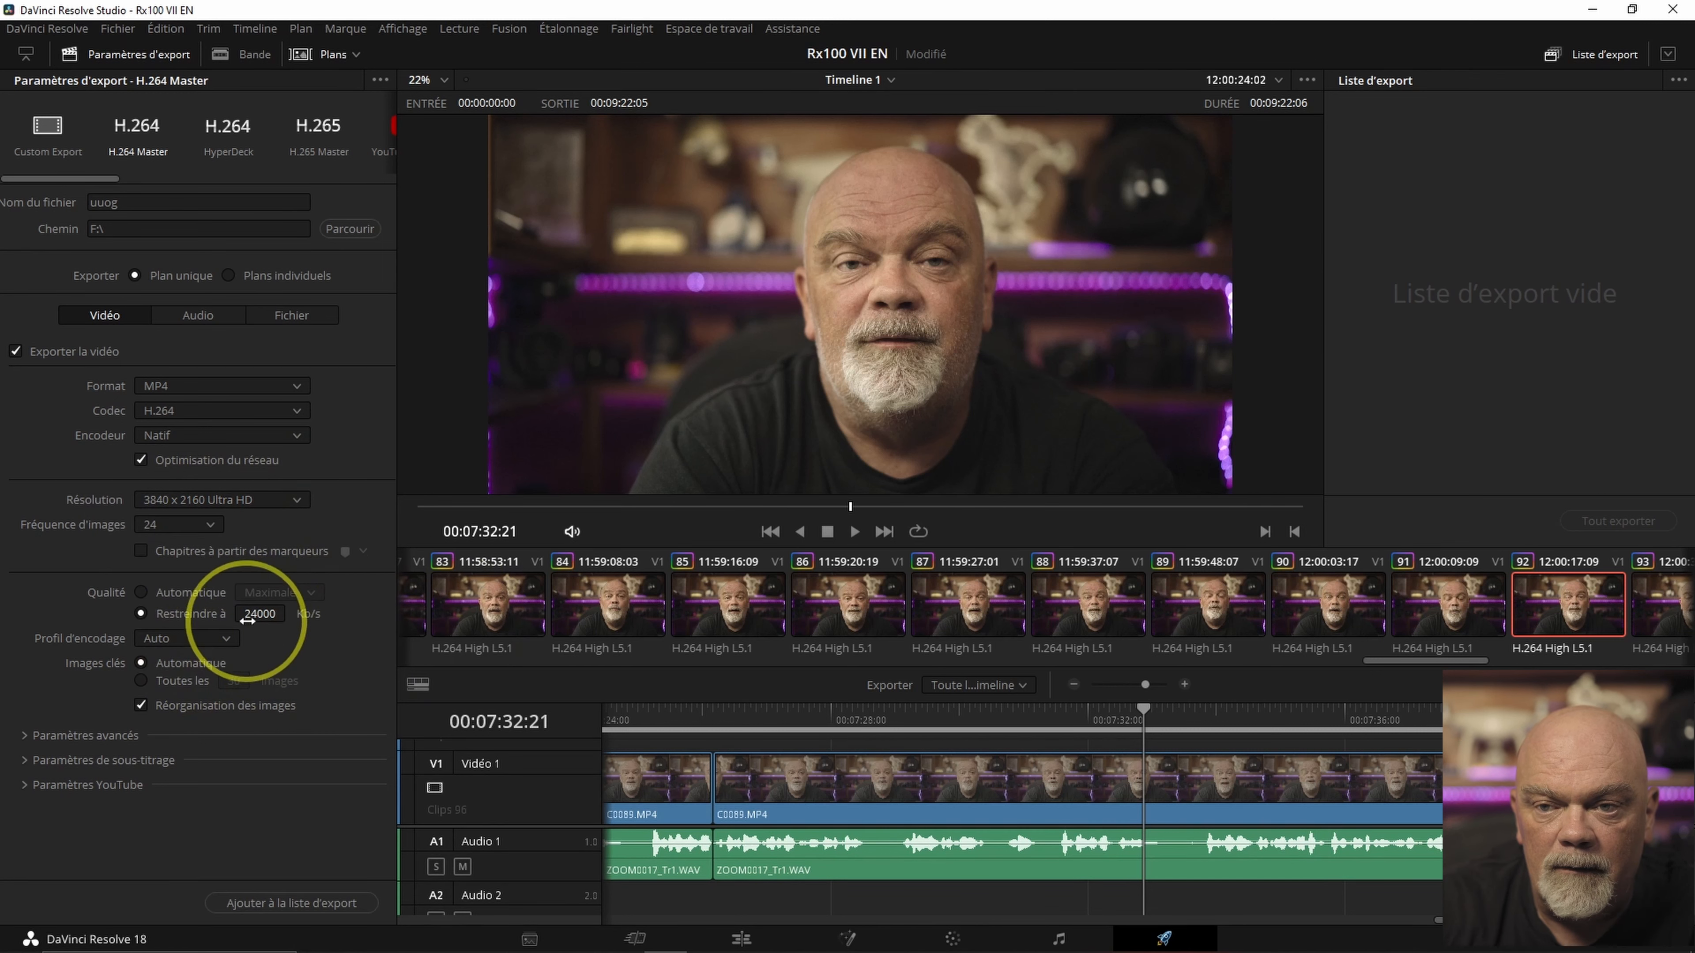
text(48000)
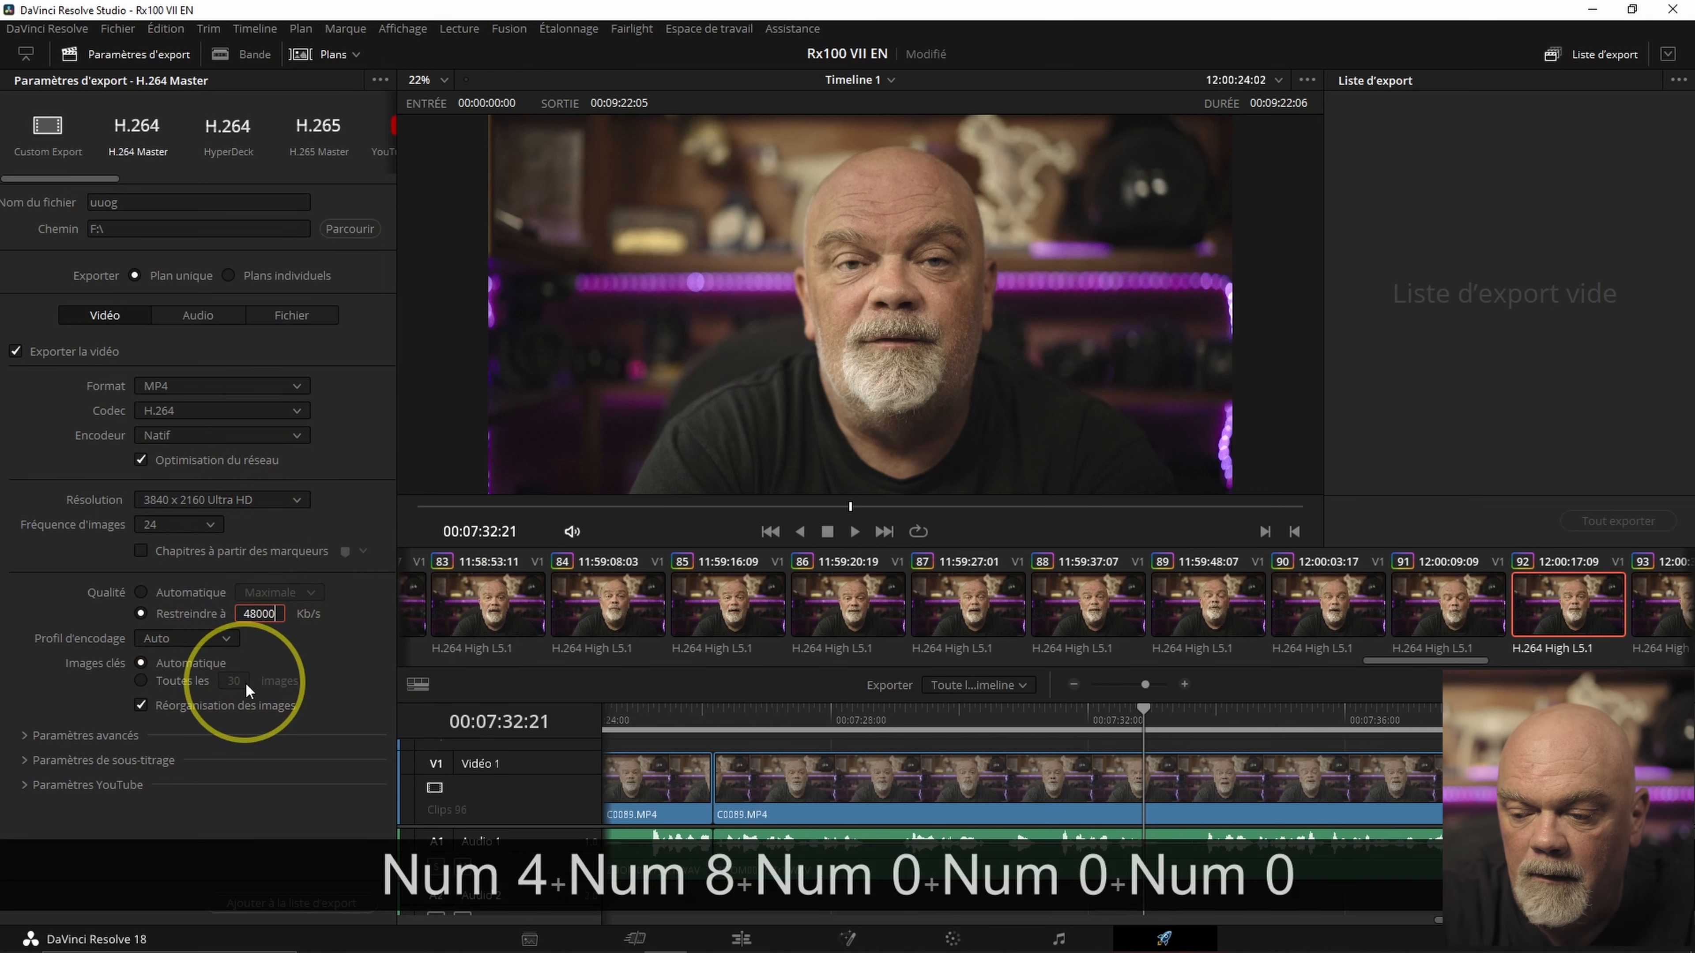
key(KP_Enter)
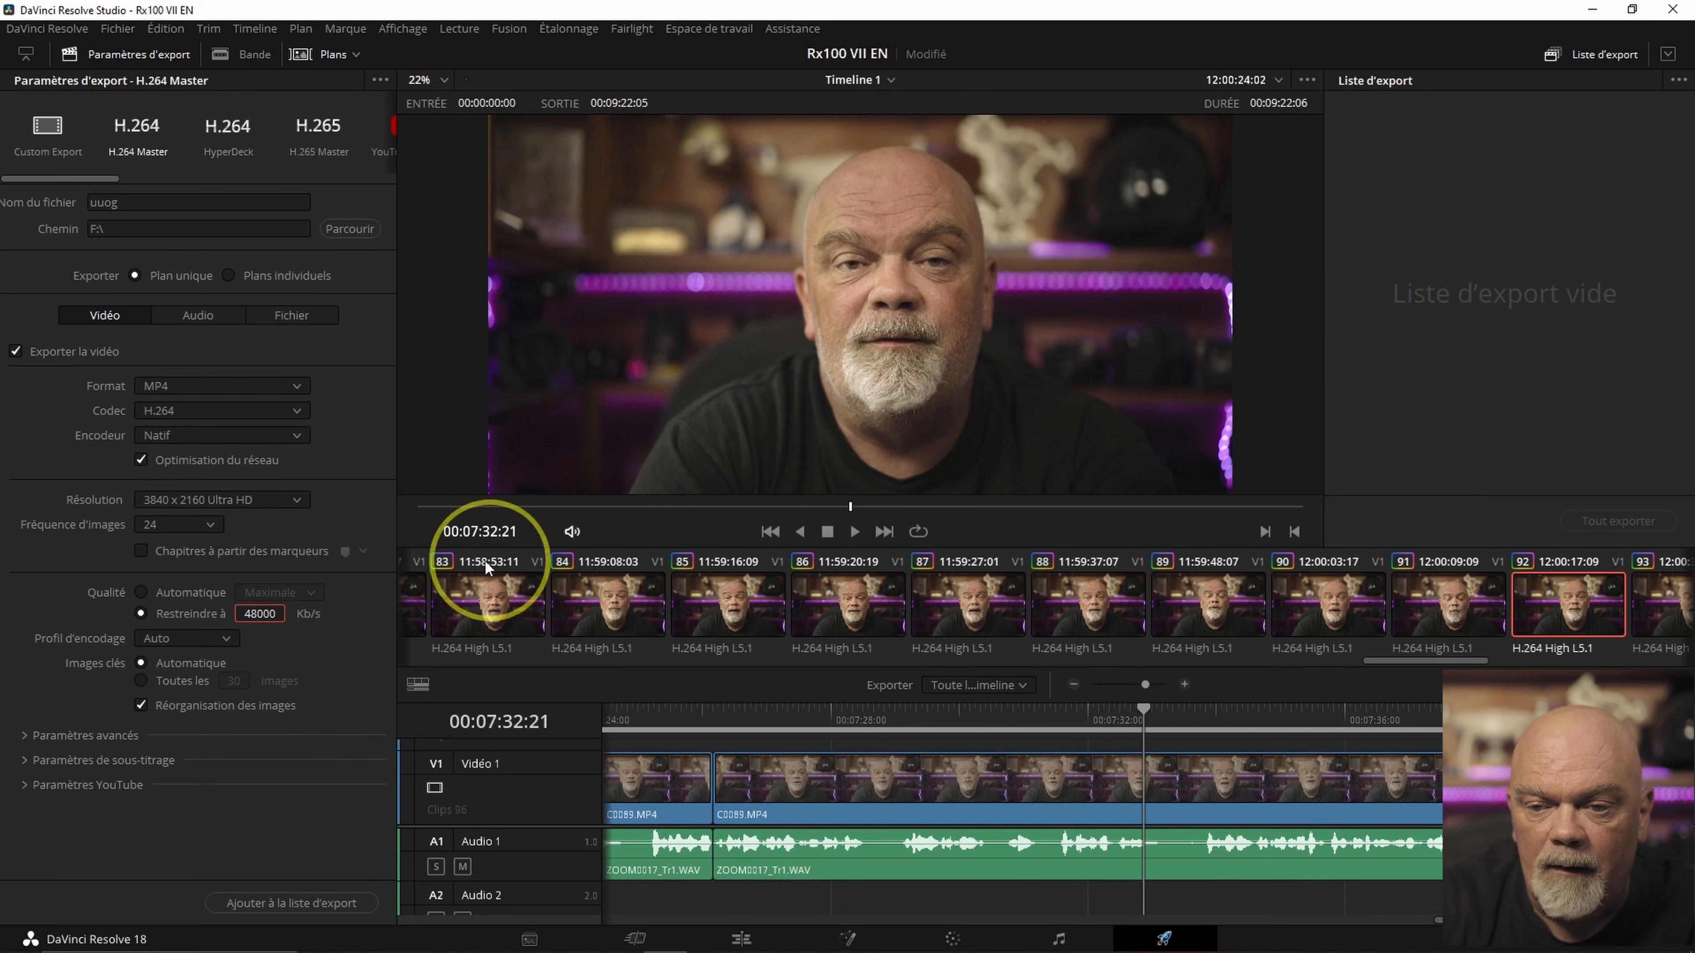
Add Timeline 1 to the export queue, then remove the job from it
click(282, 904)
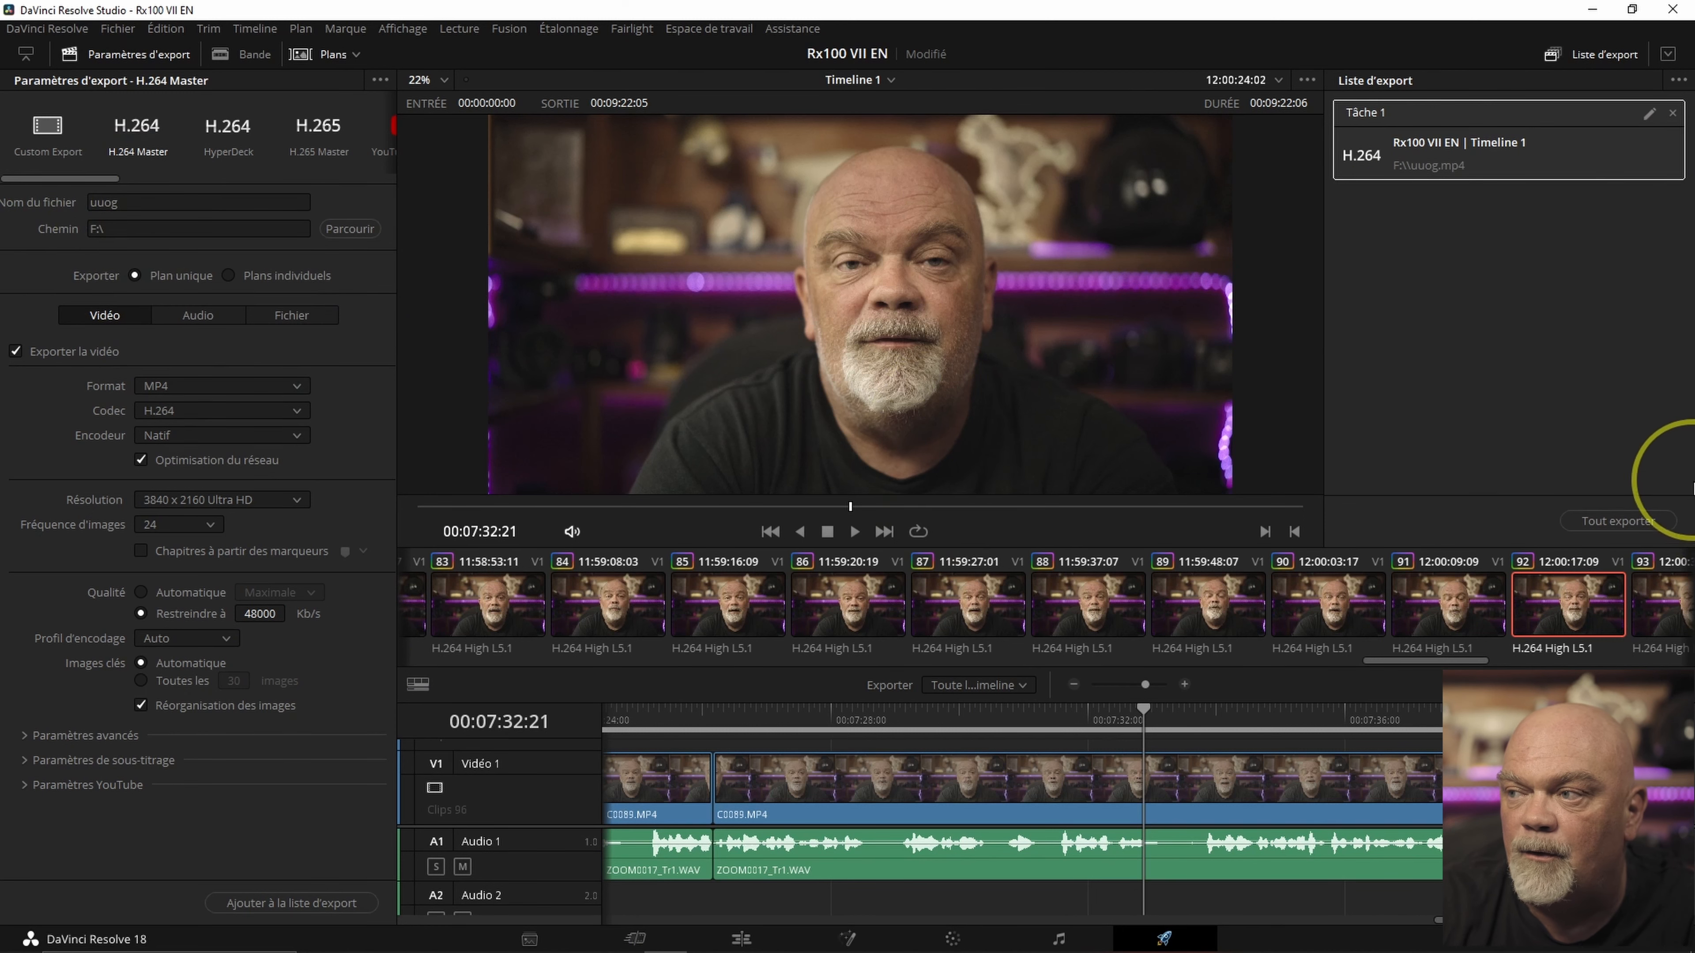
click(1672, 113)
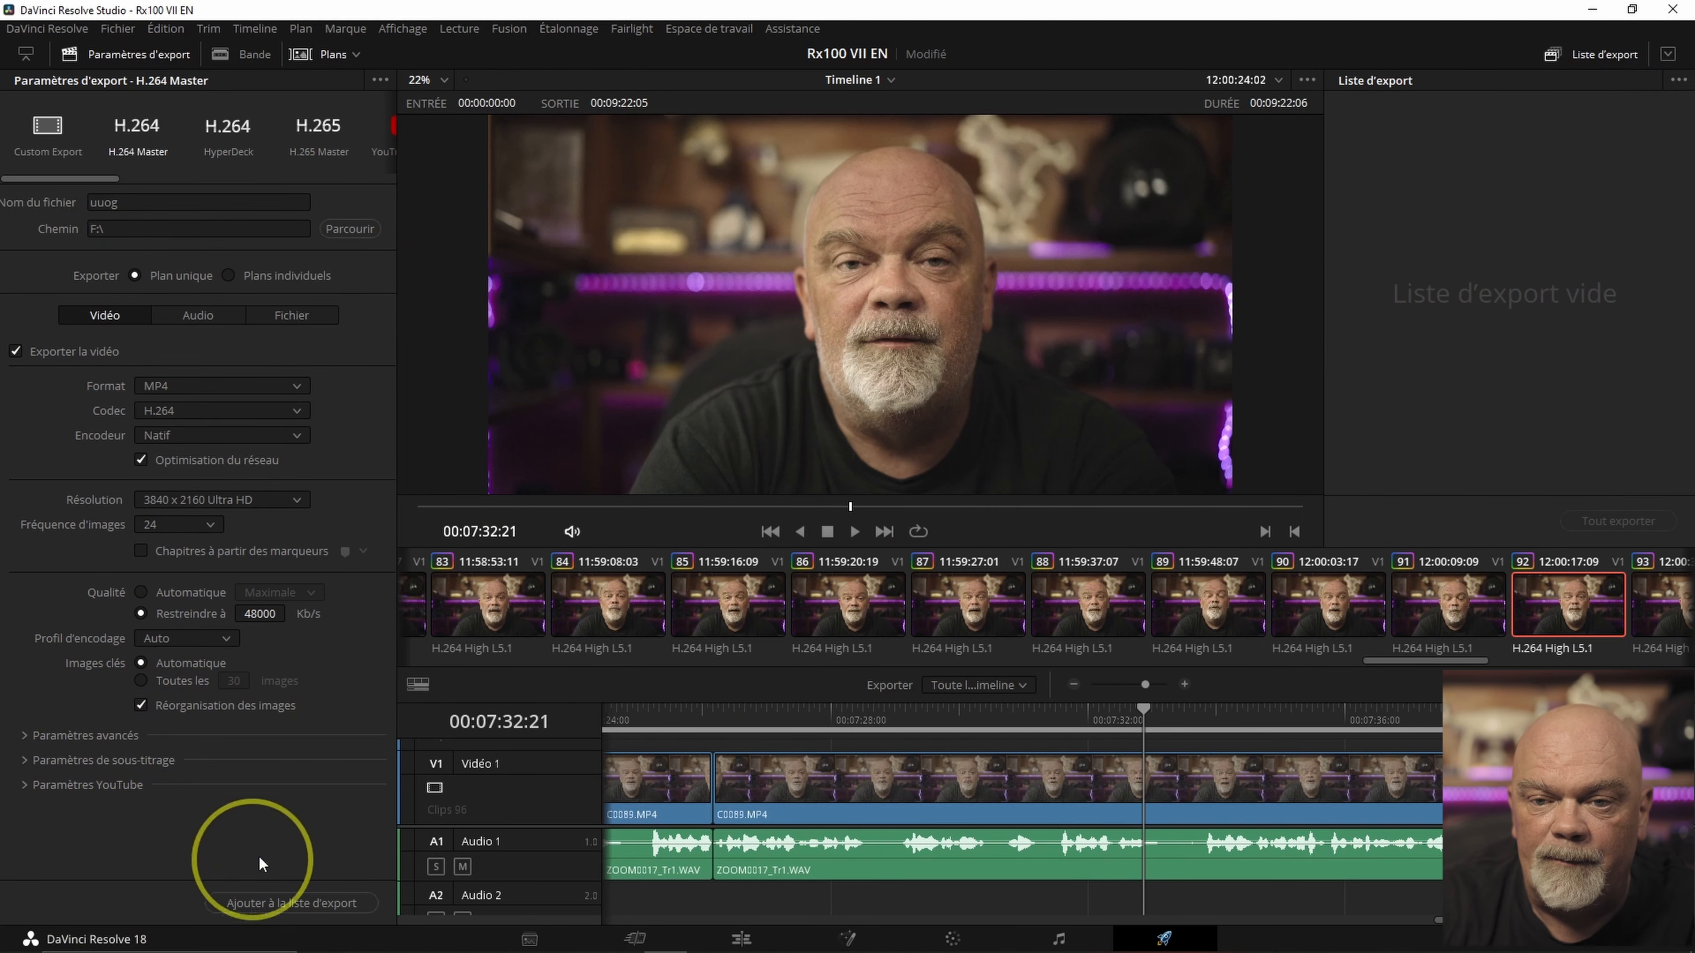
Expand the YouTube settings and examine the direct publishing options
click(34, 785)
scroll(224, 825, down, 3)
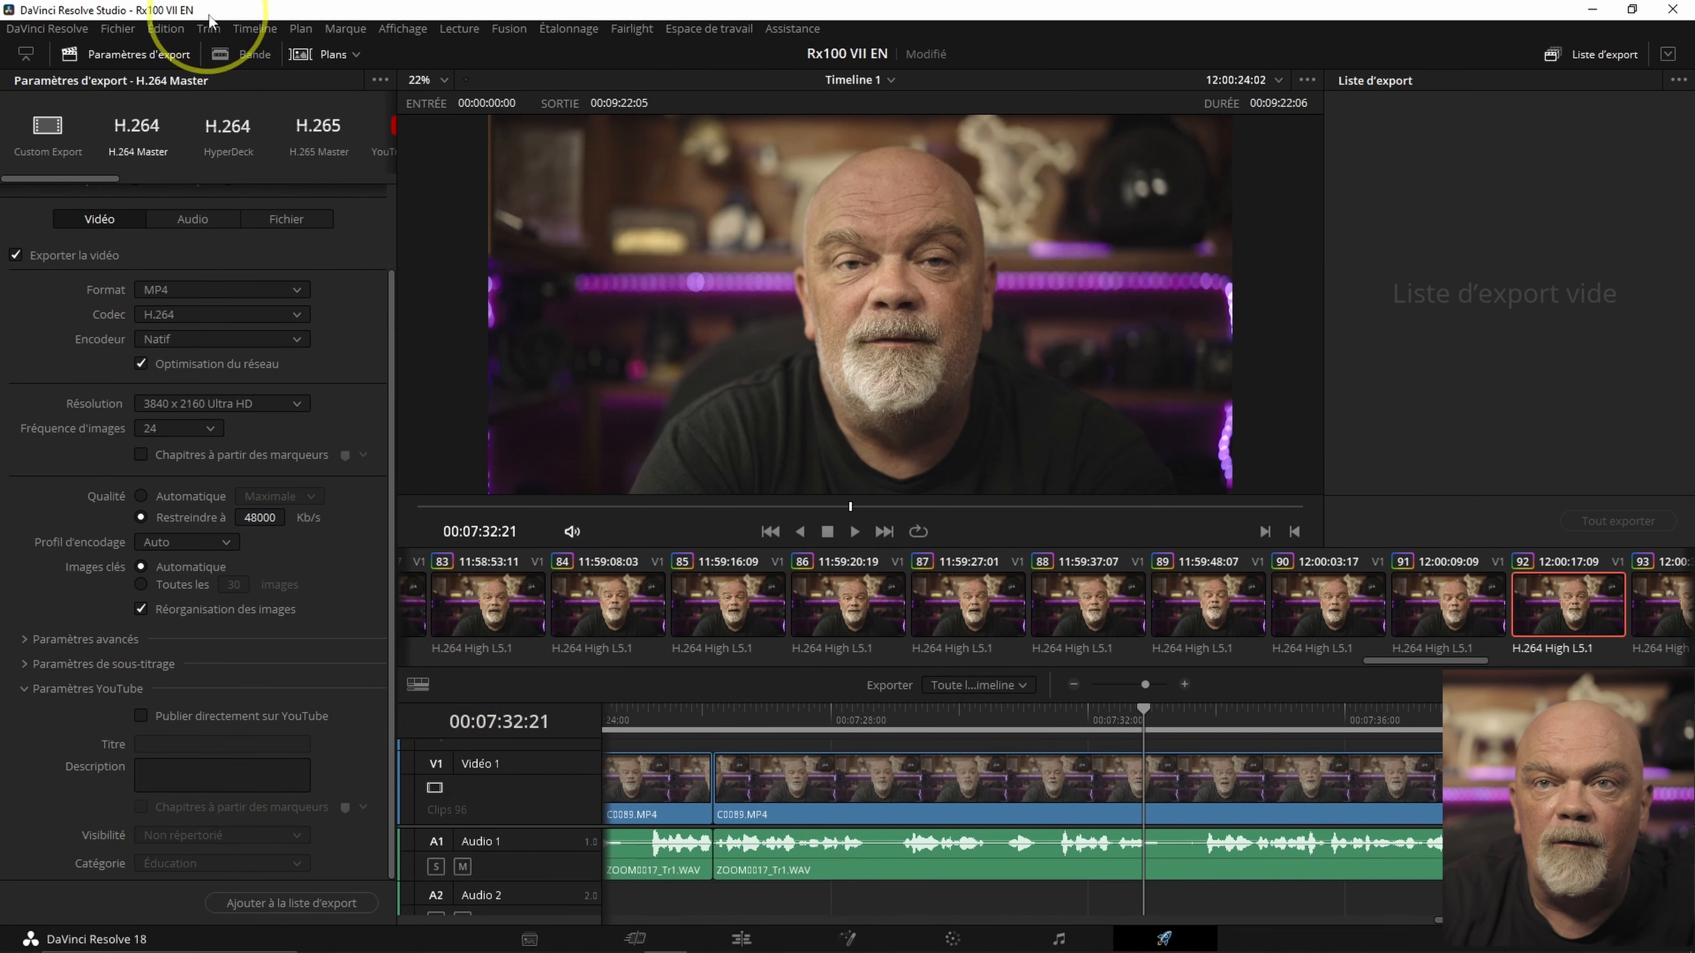
Open the preferences' Internet accounts section (Comptes Internet), check the YouTube connection, and close without saving
click(35, 32)
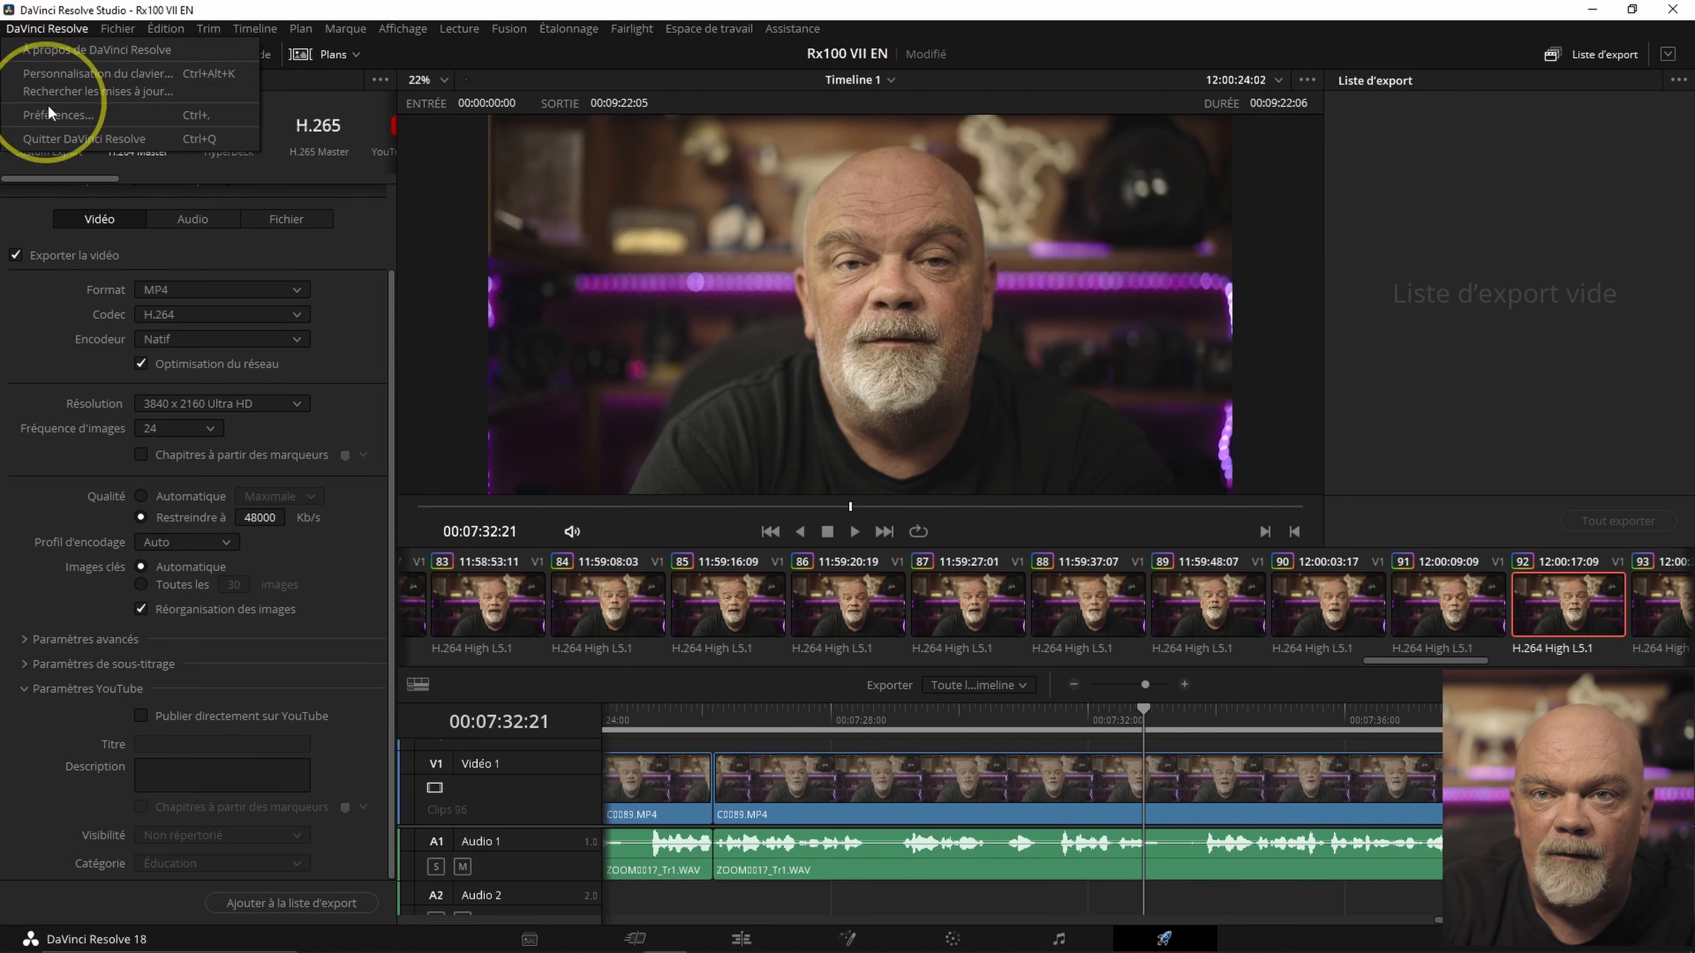
click(52, 123)
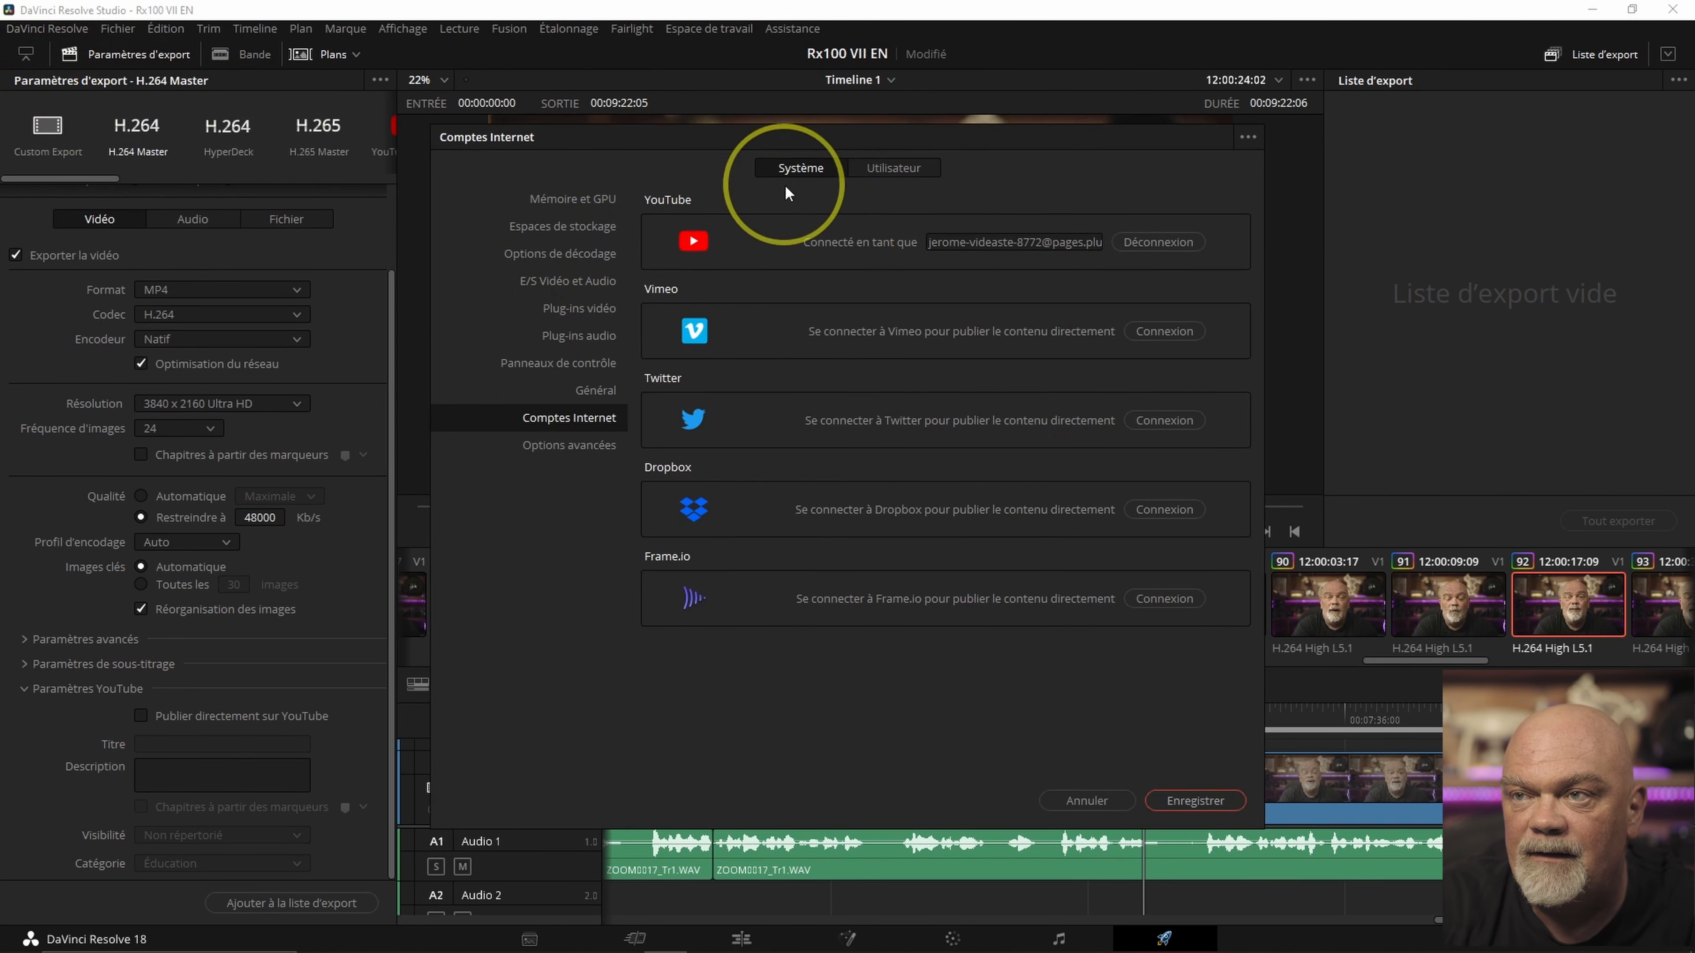
click(568, 415)
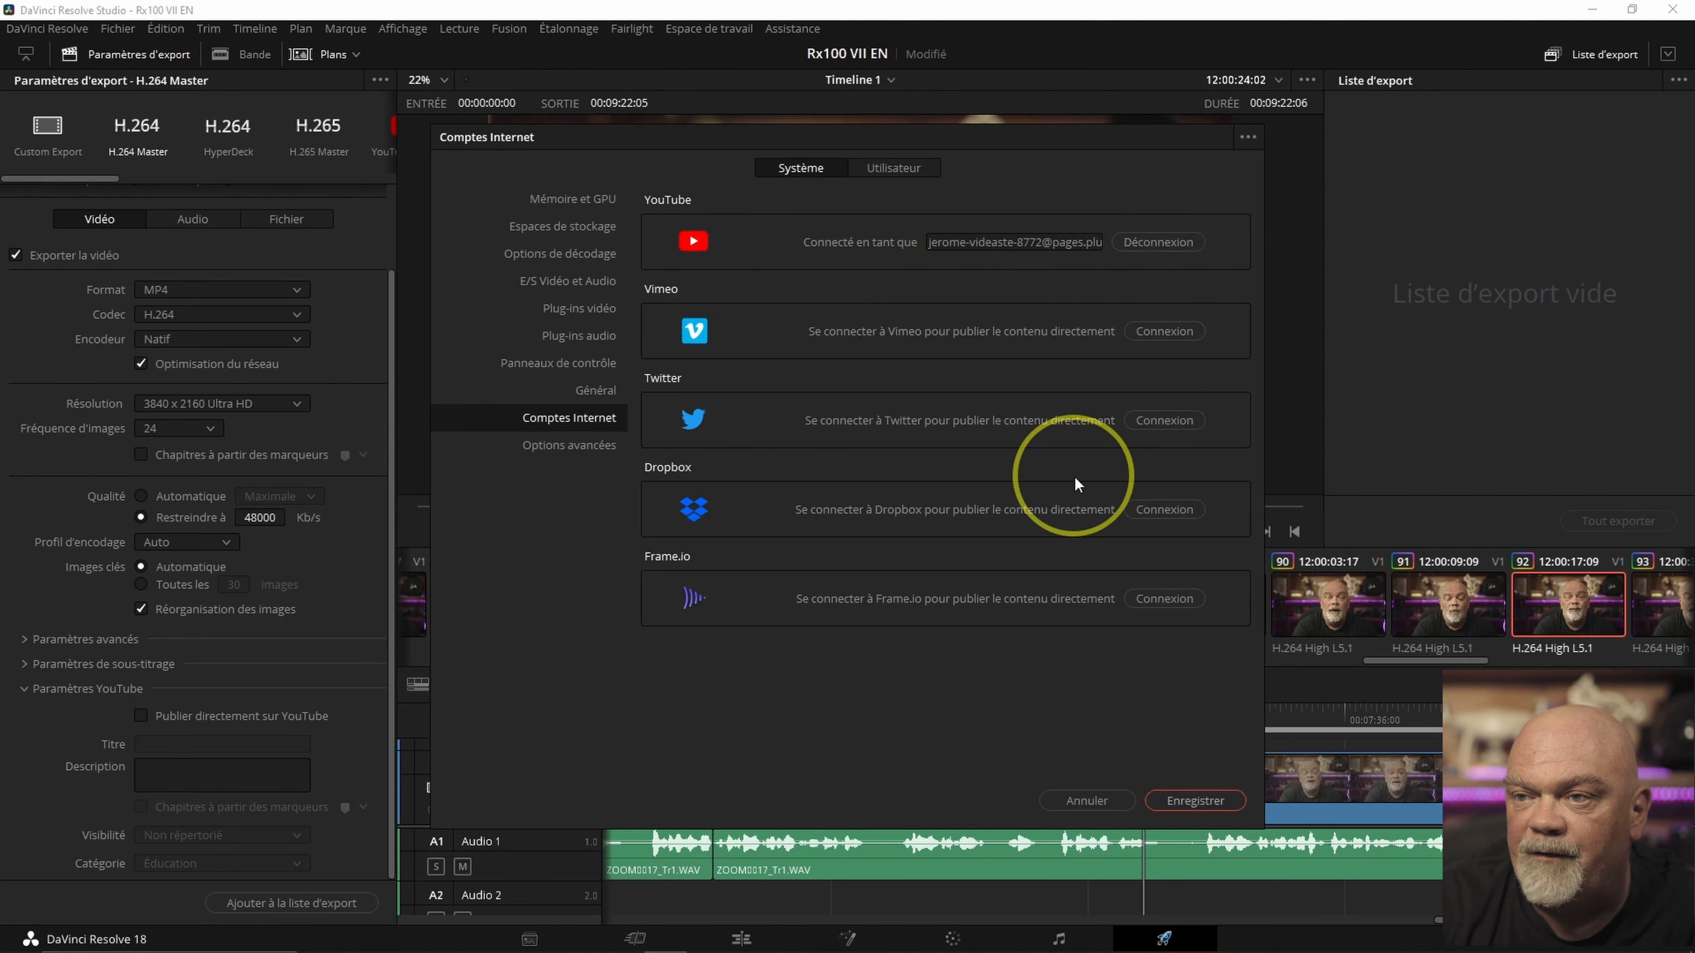
key(Escape)
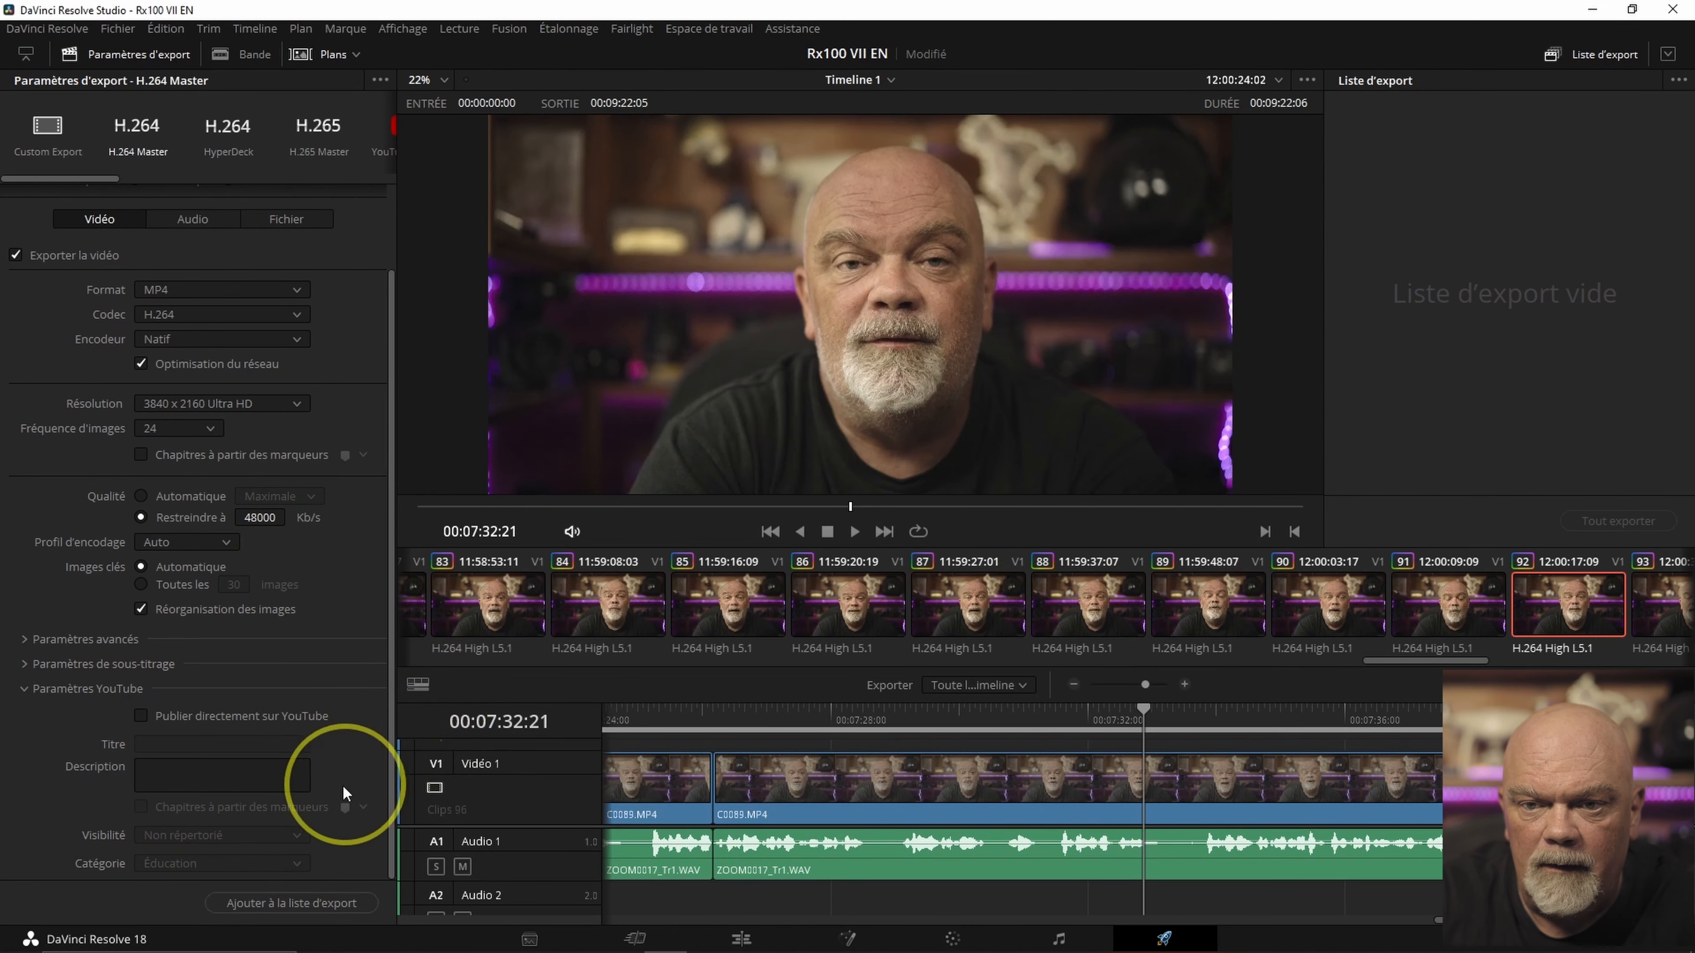
Enable direct publishing to YouTube with title "jlbkg", description "lk;hi[p" and visibility Non répertorié
click(142, 714)
click(253, 744)
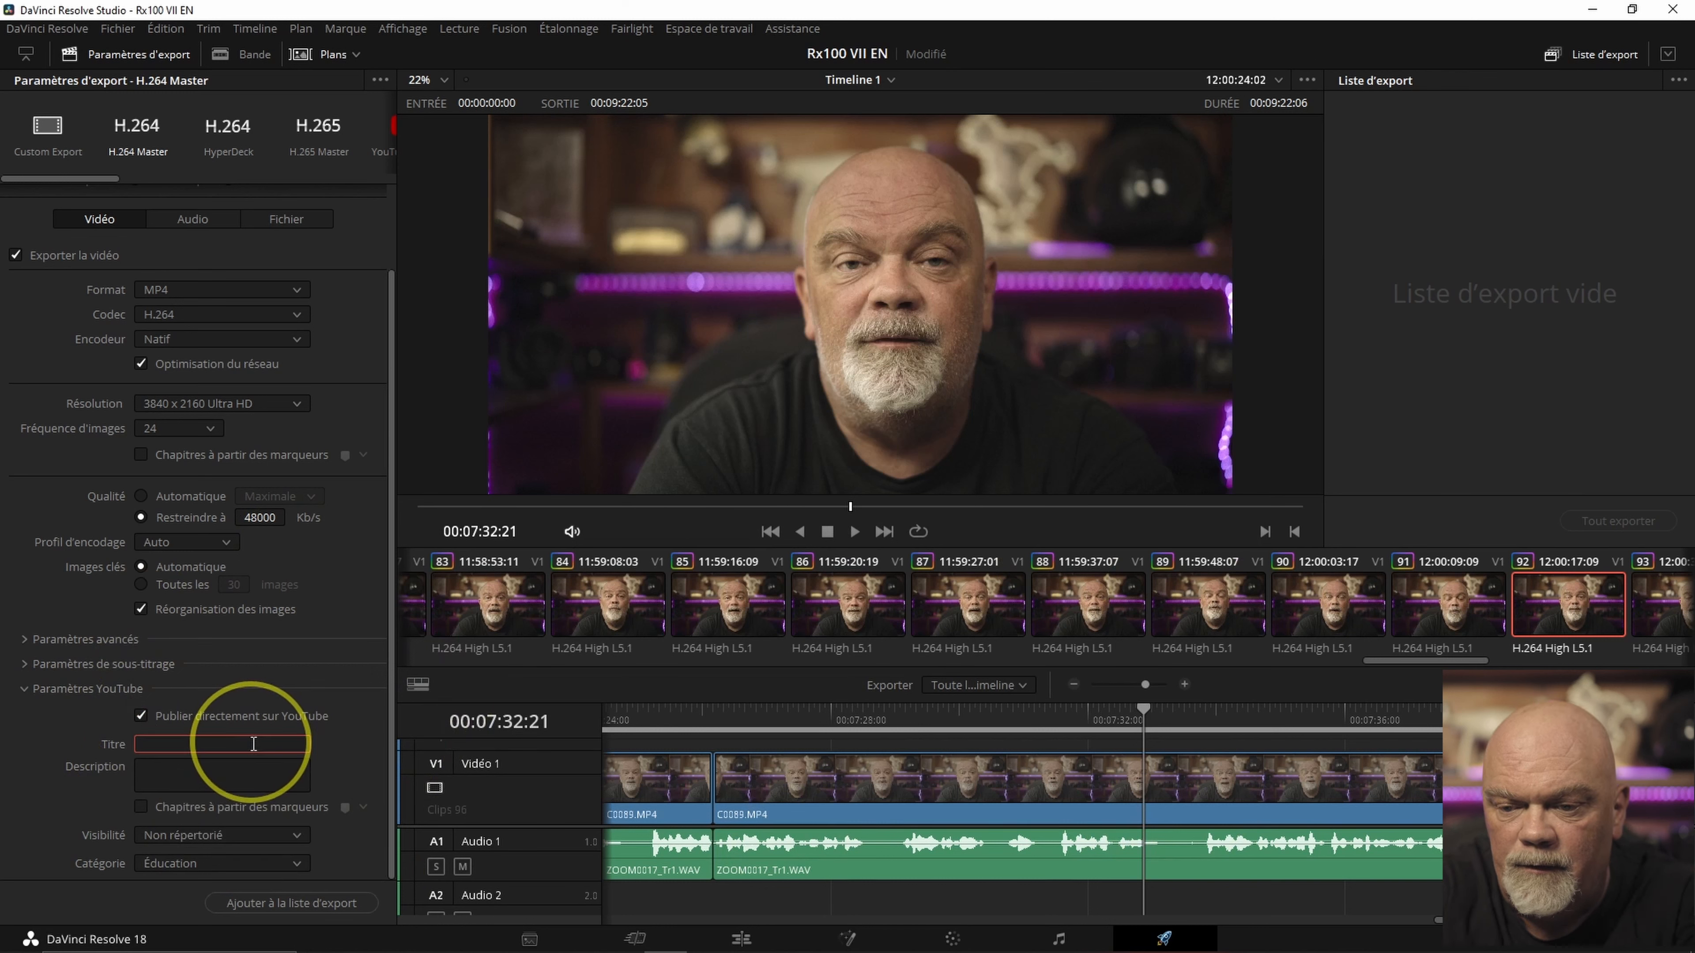
text(jlbkg)
click(241, 769)
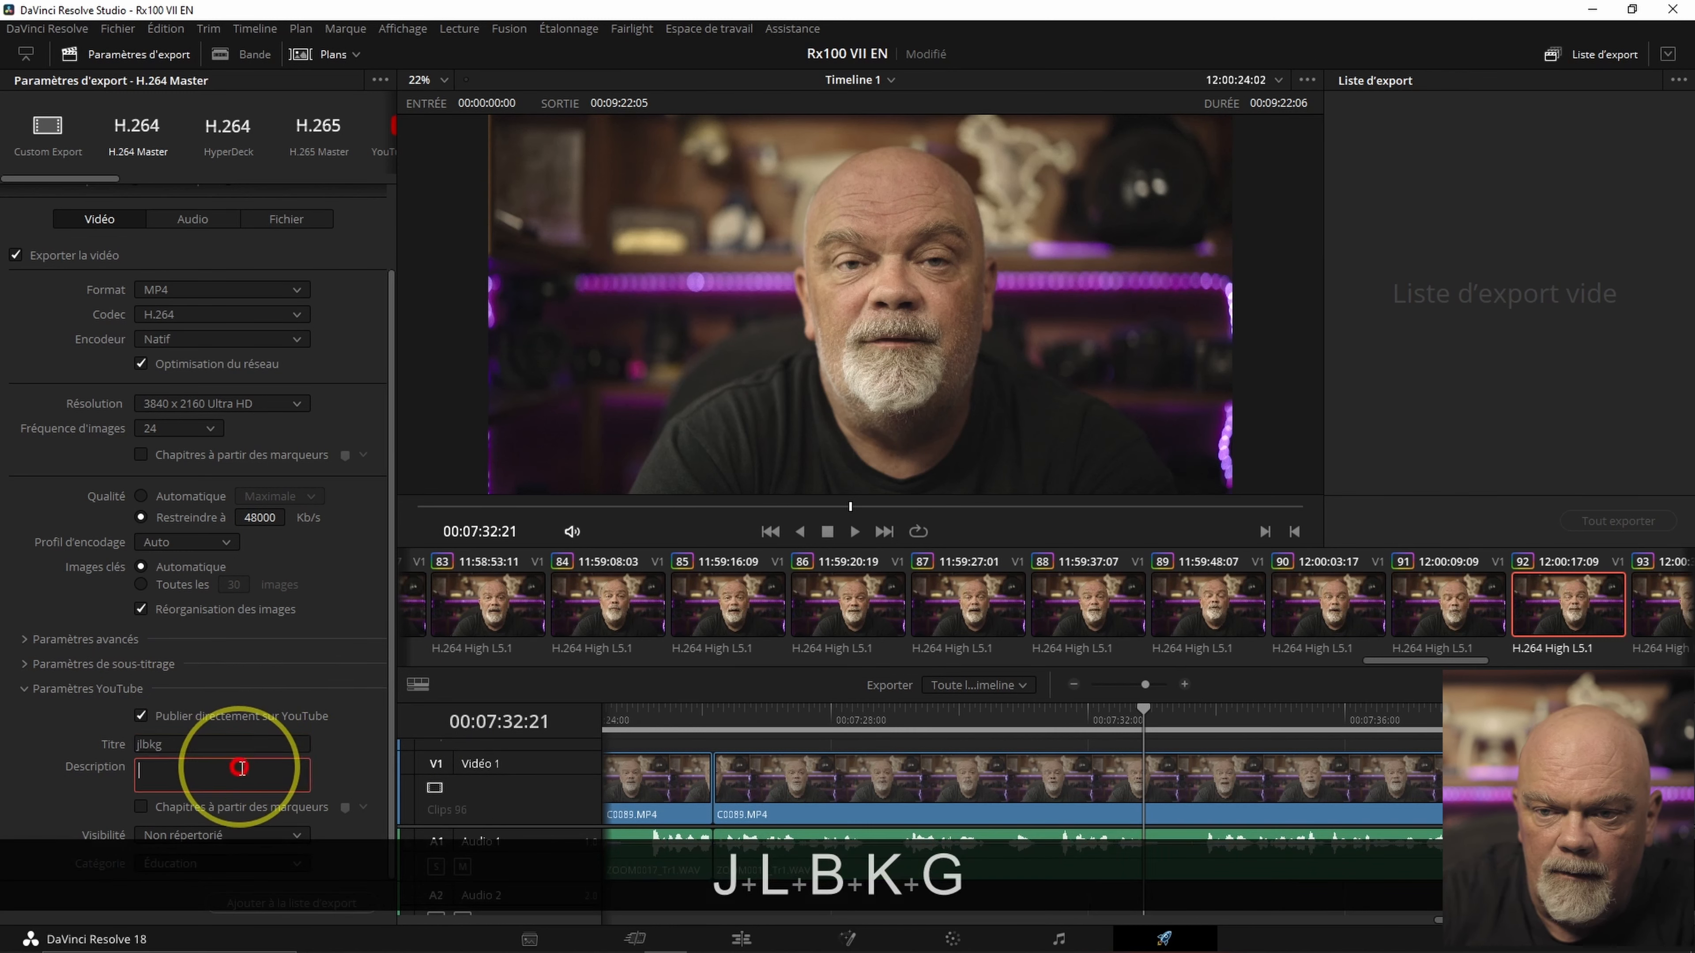
text(lk;hi[p)
click(107, 787)
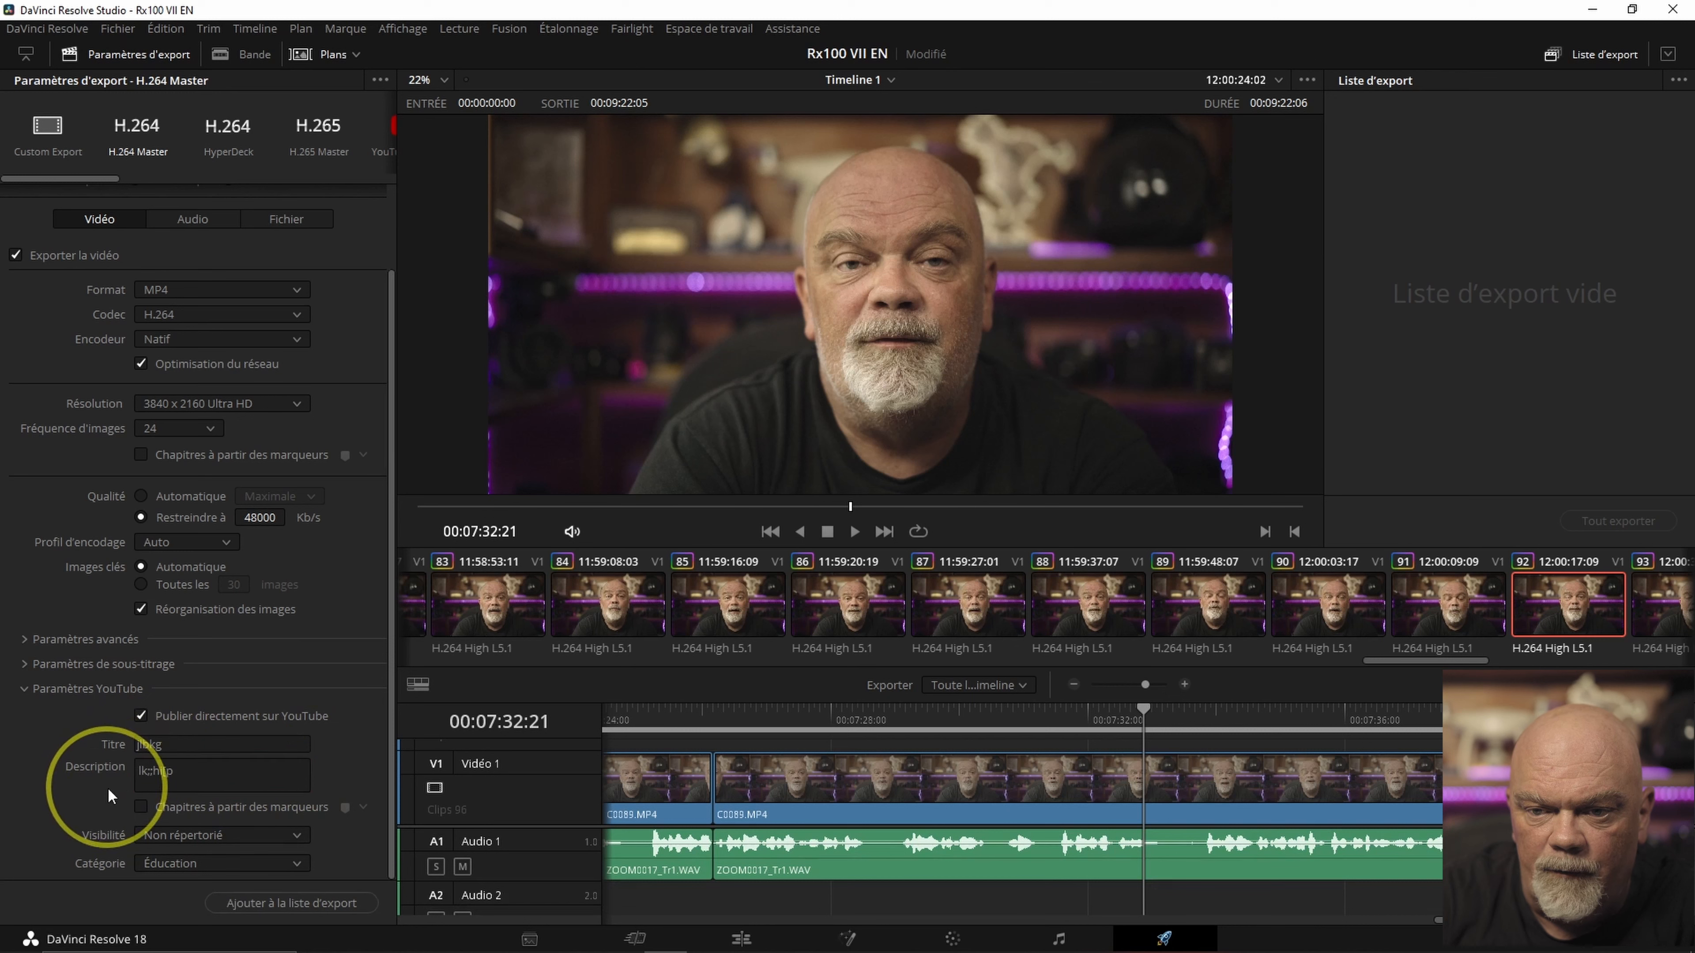
click(297, 840)
click(289, 849)
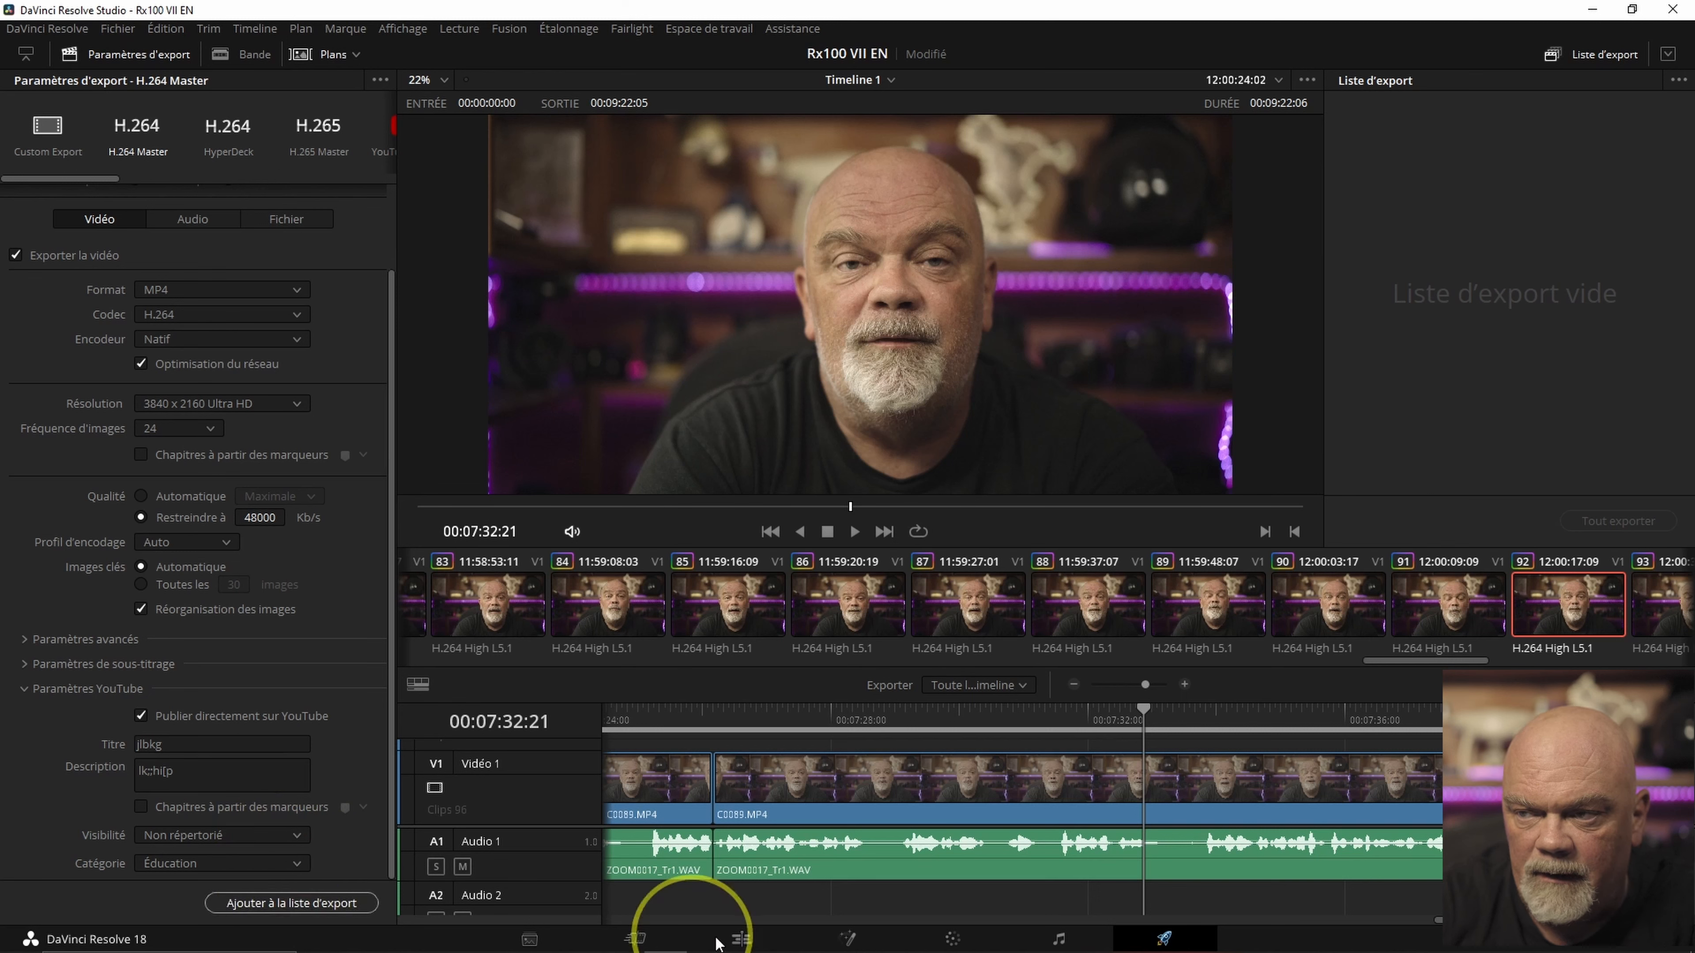
Add Timeline 1 to the export queue and start exporting all jobs
click(291, 902)
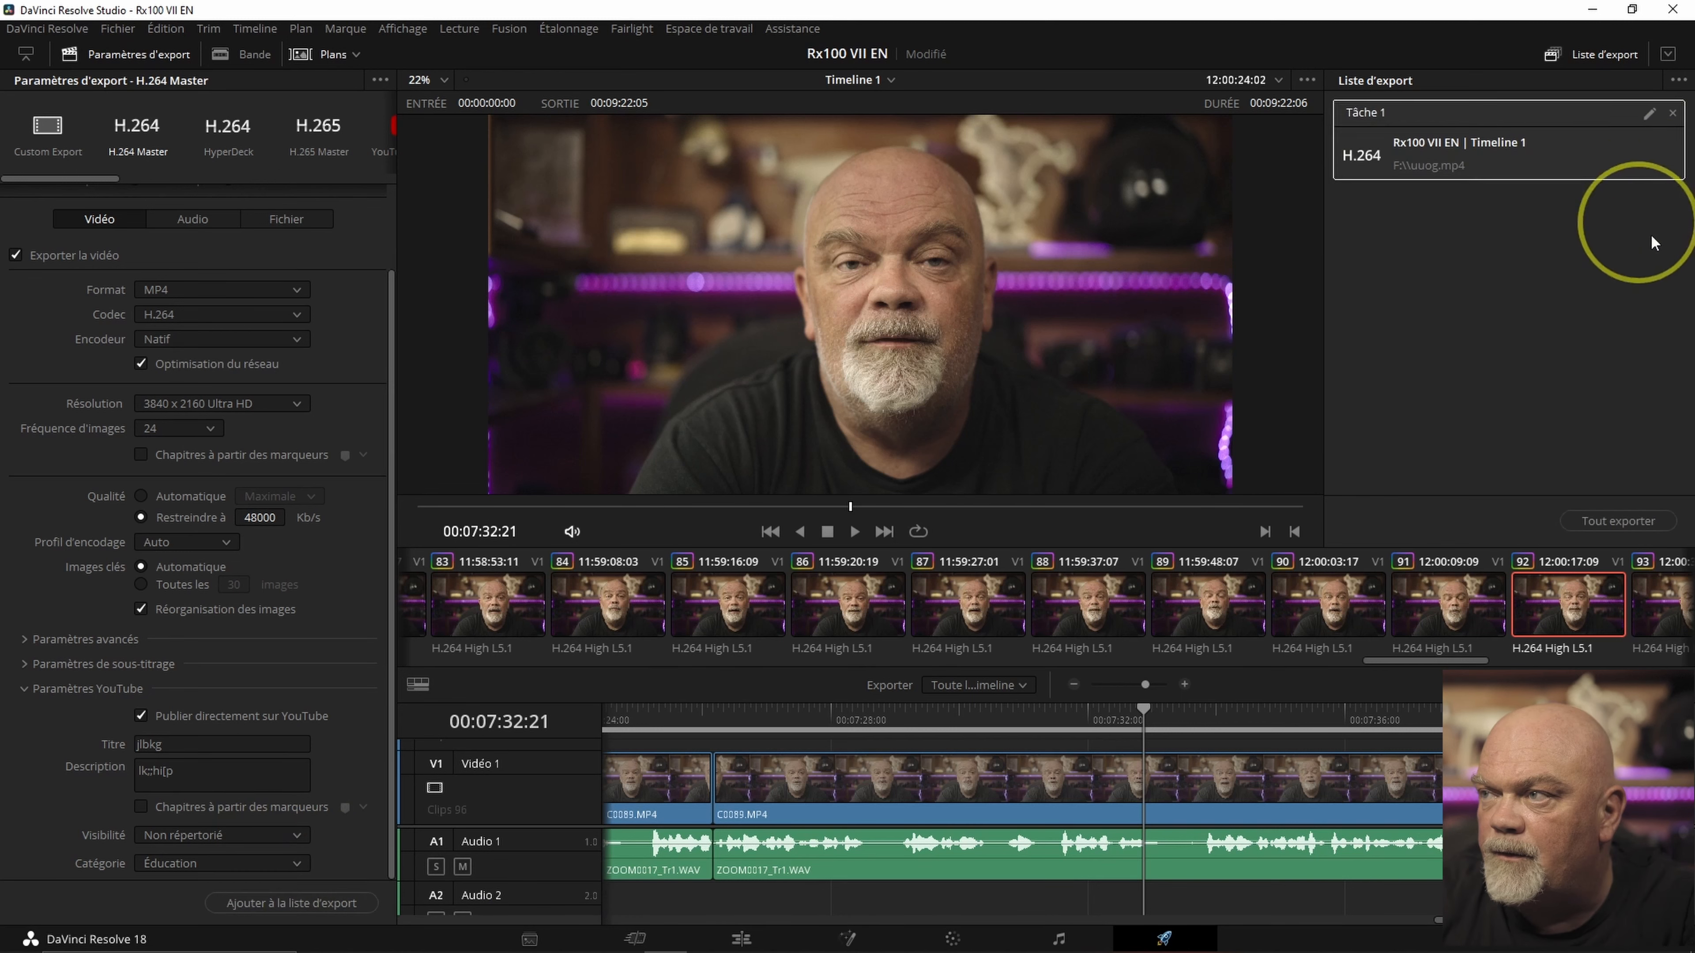
click(1620, 523)
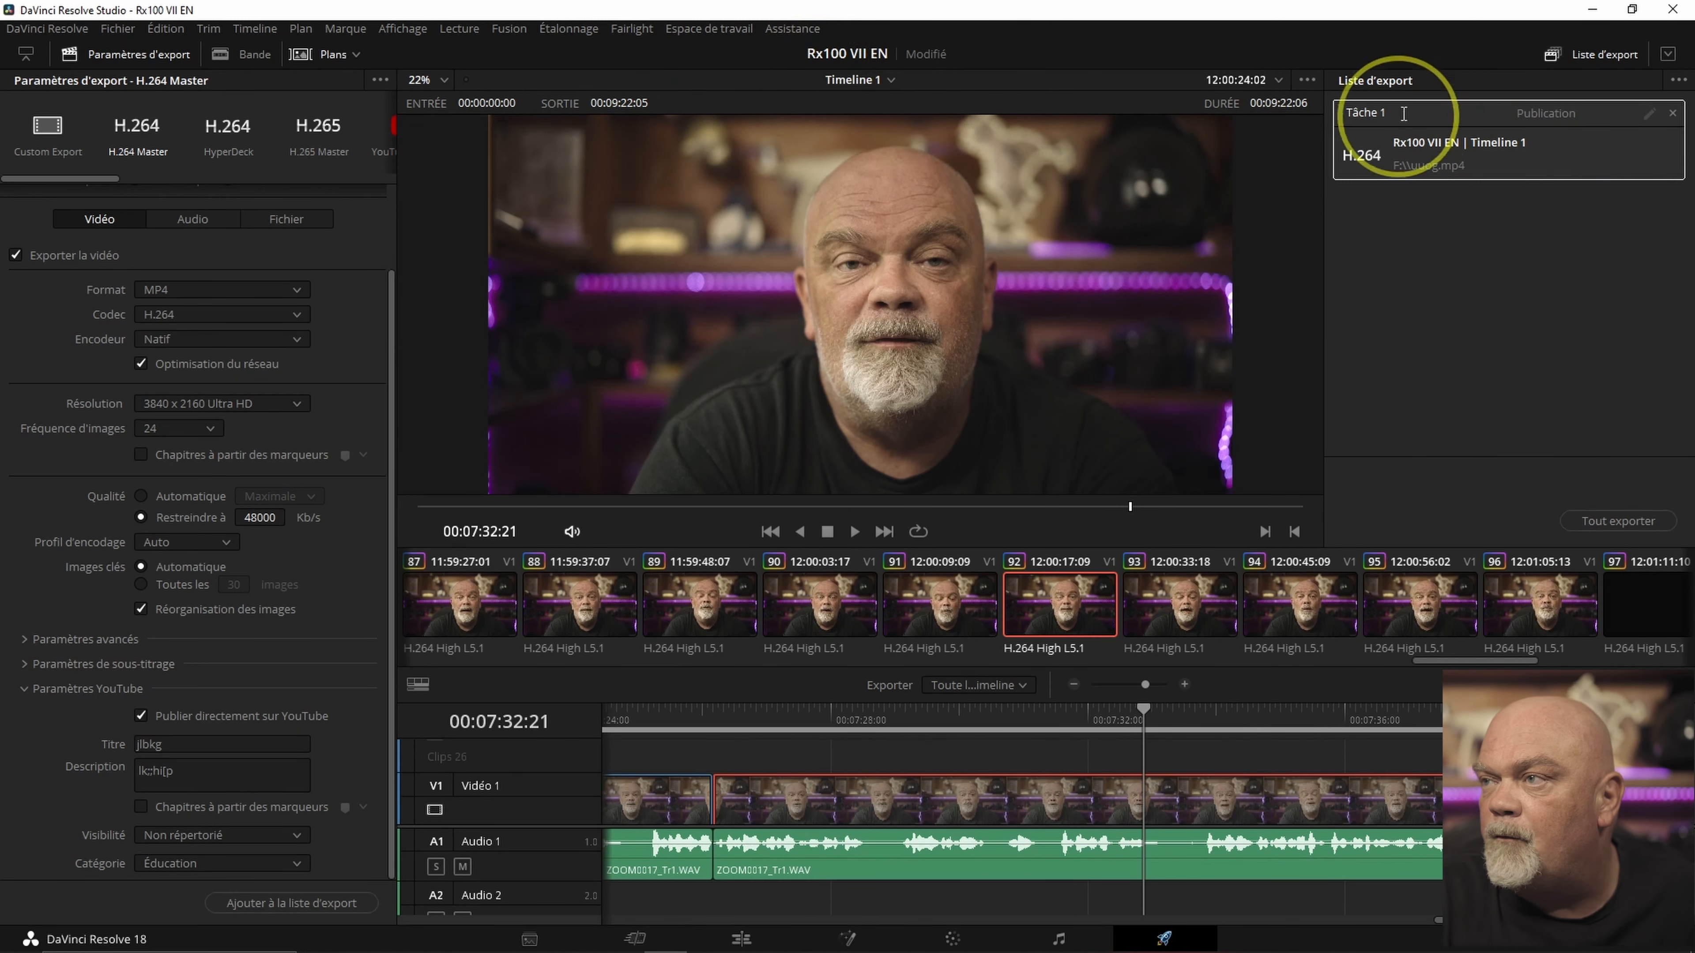
Open the exported job's file location and play uuog.mp4 in VLC
right_click(1504, 128)
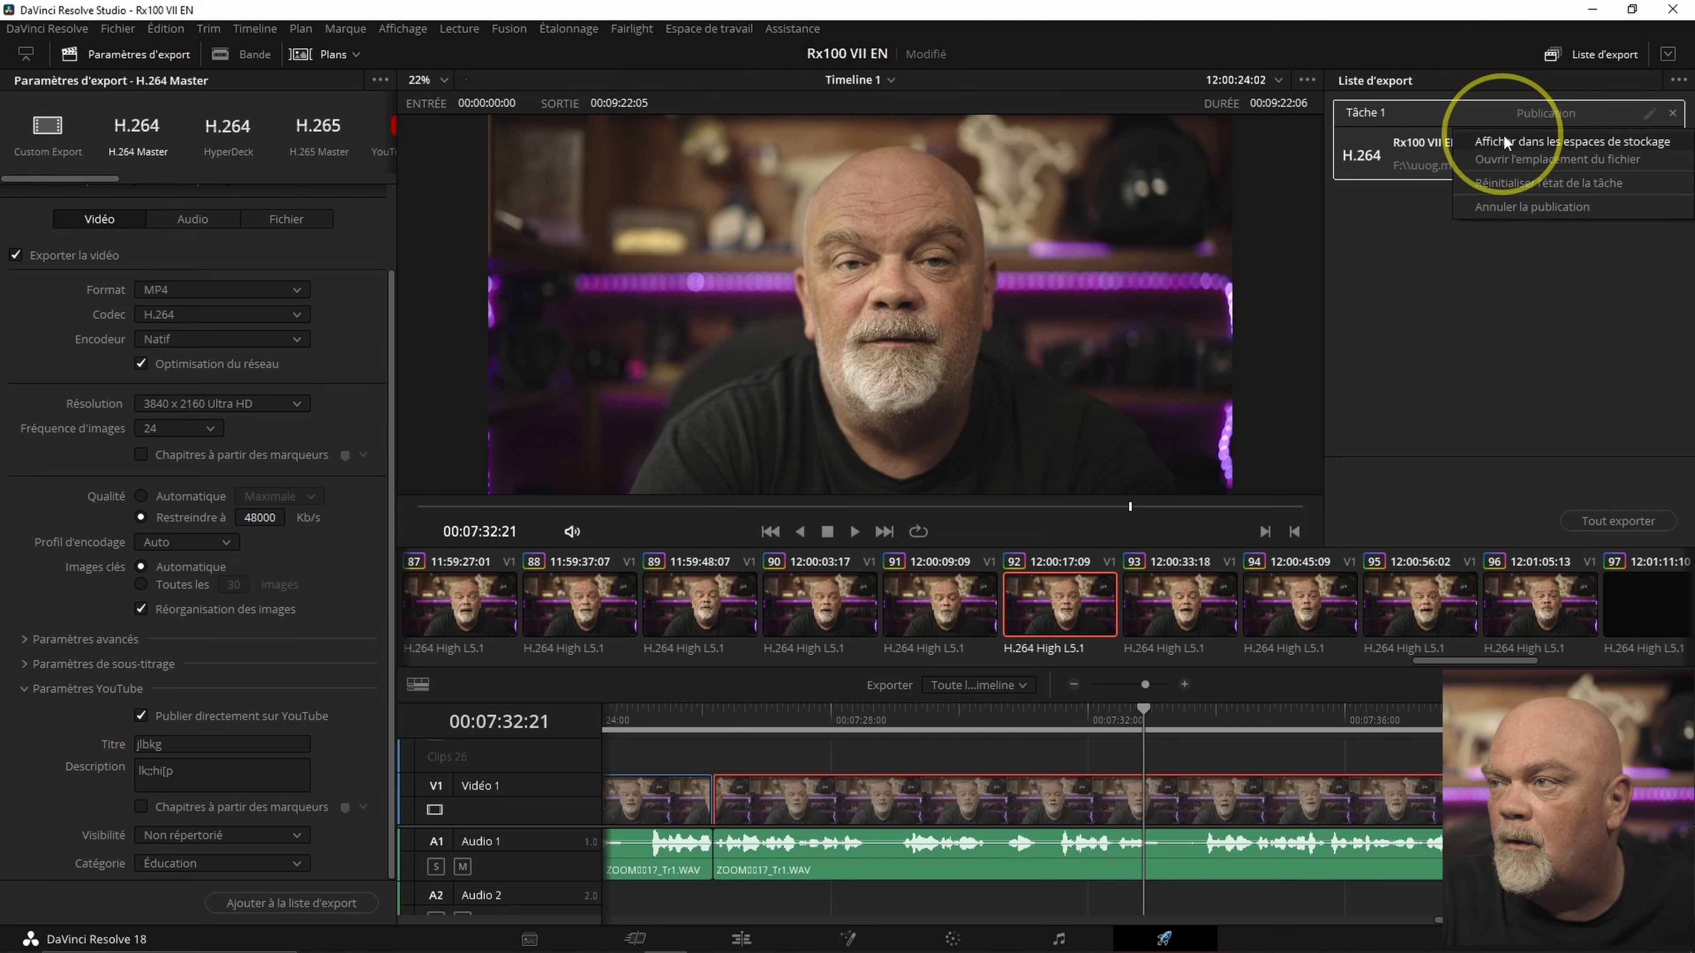
click(1512, 160)
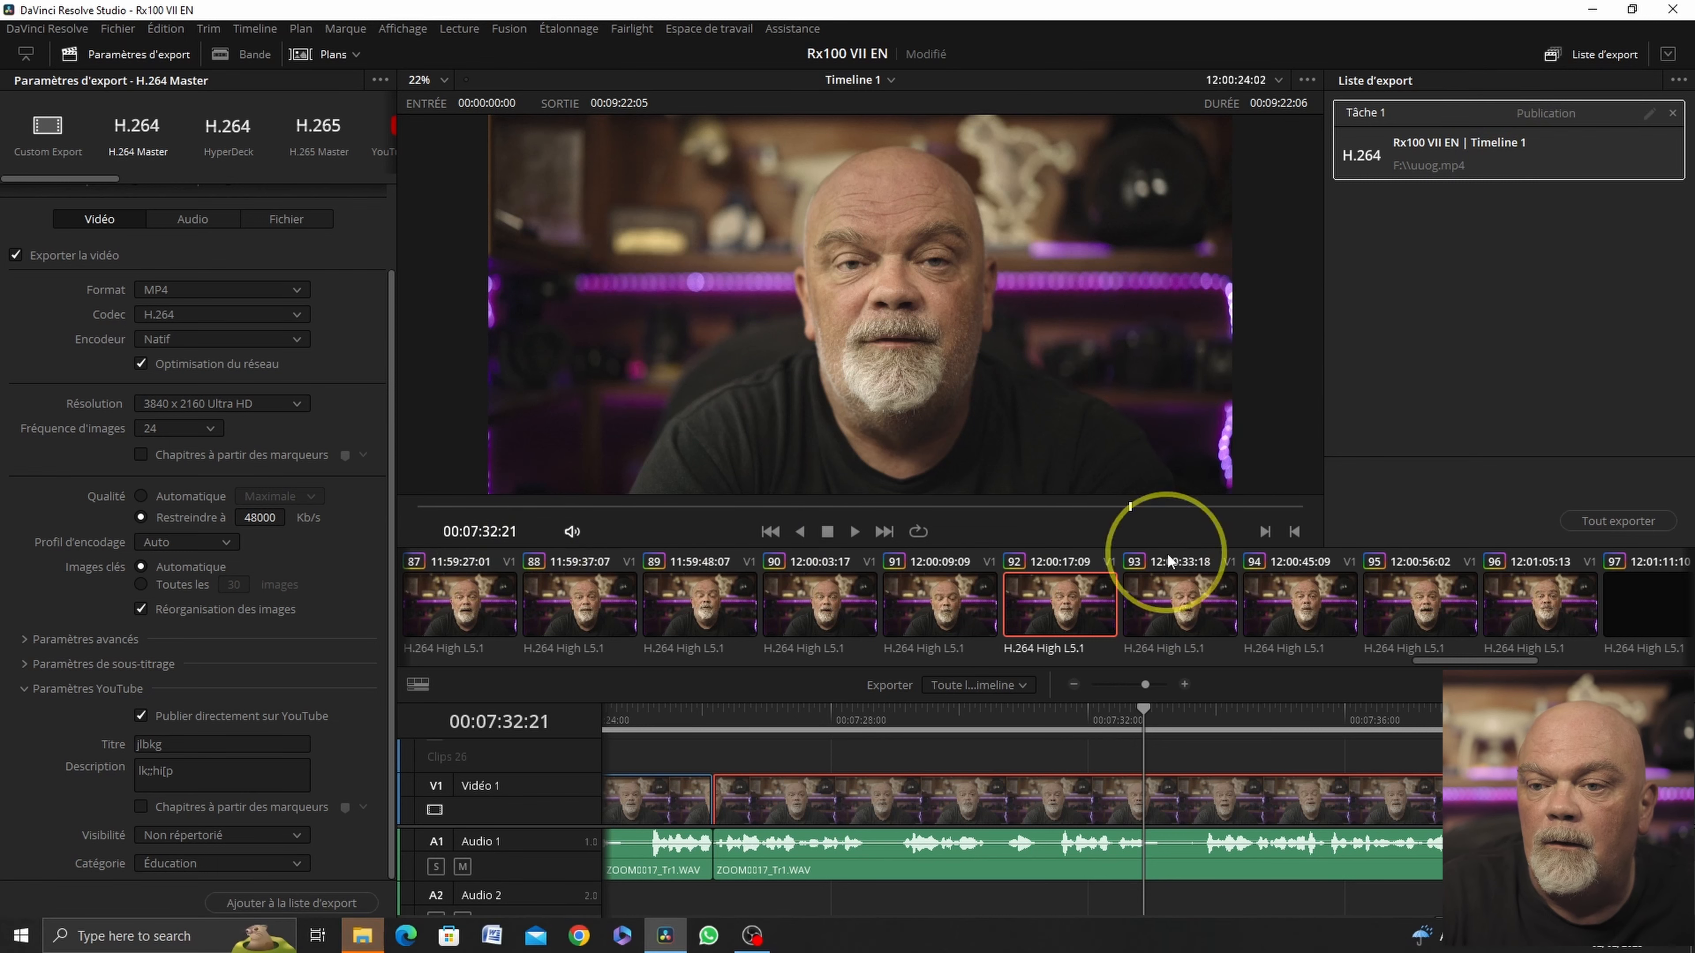
click(374, 935)
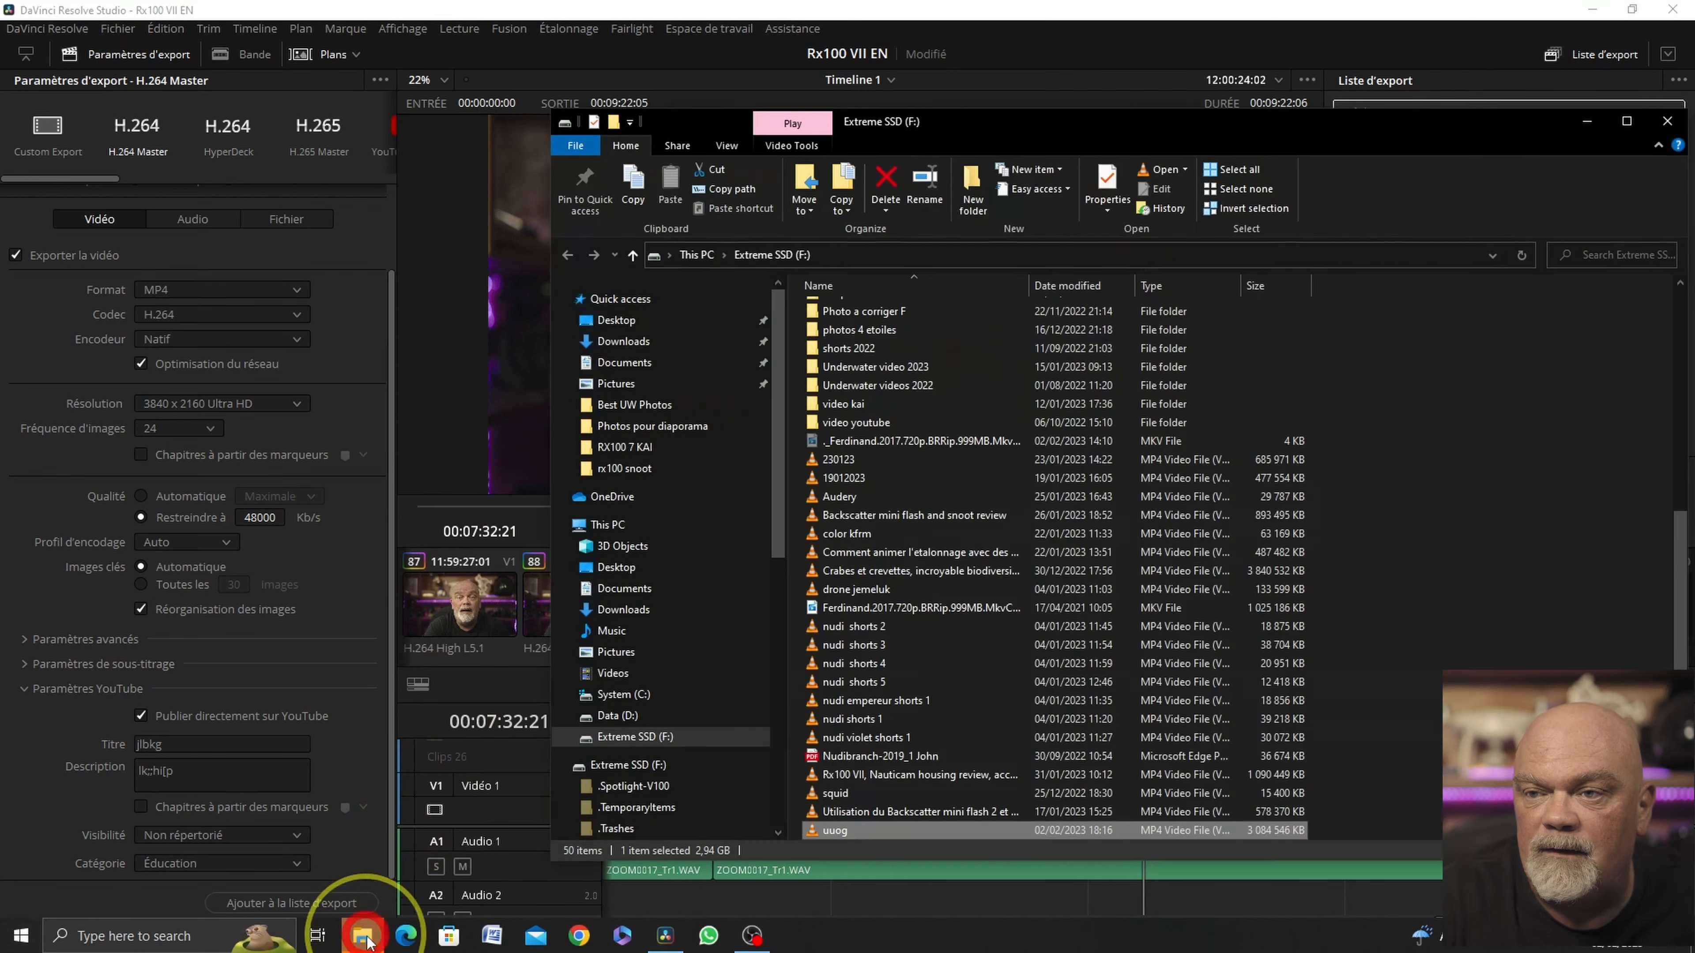
double_click(834, 831)
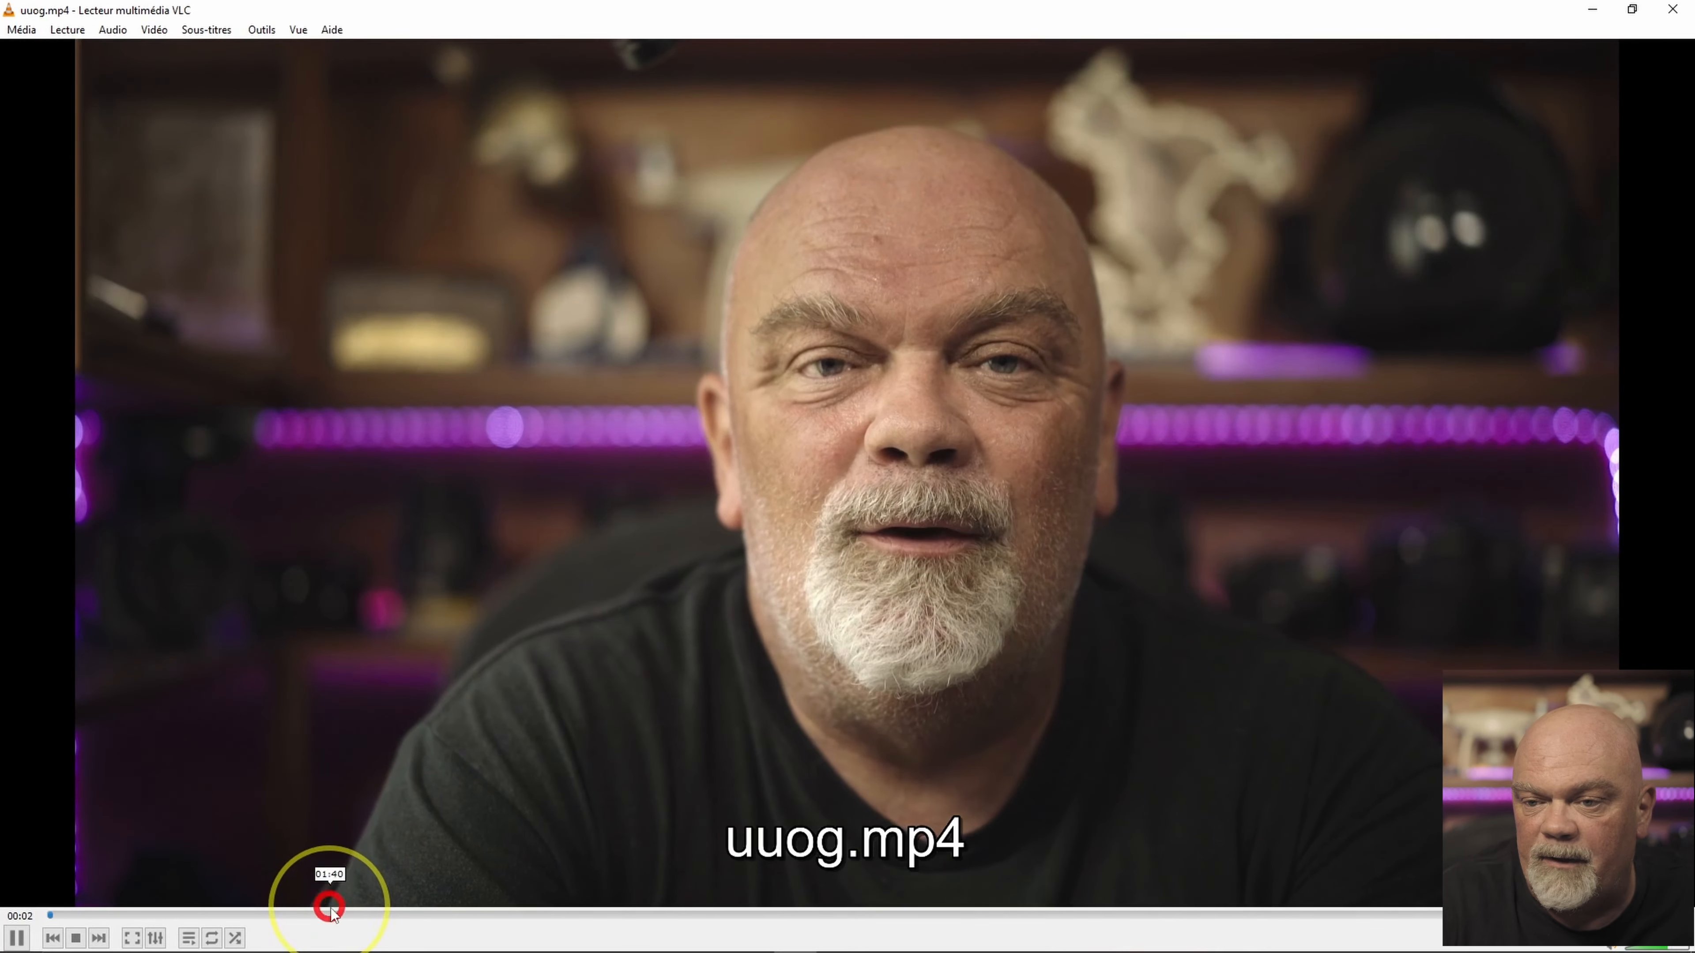
Skim through uuog.mp4 at several points, then close the player and the File Explorer window
click(414, 913)
click(587, 920)
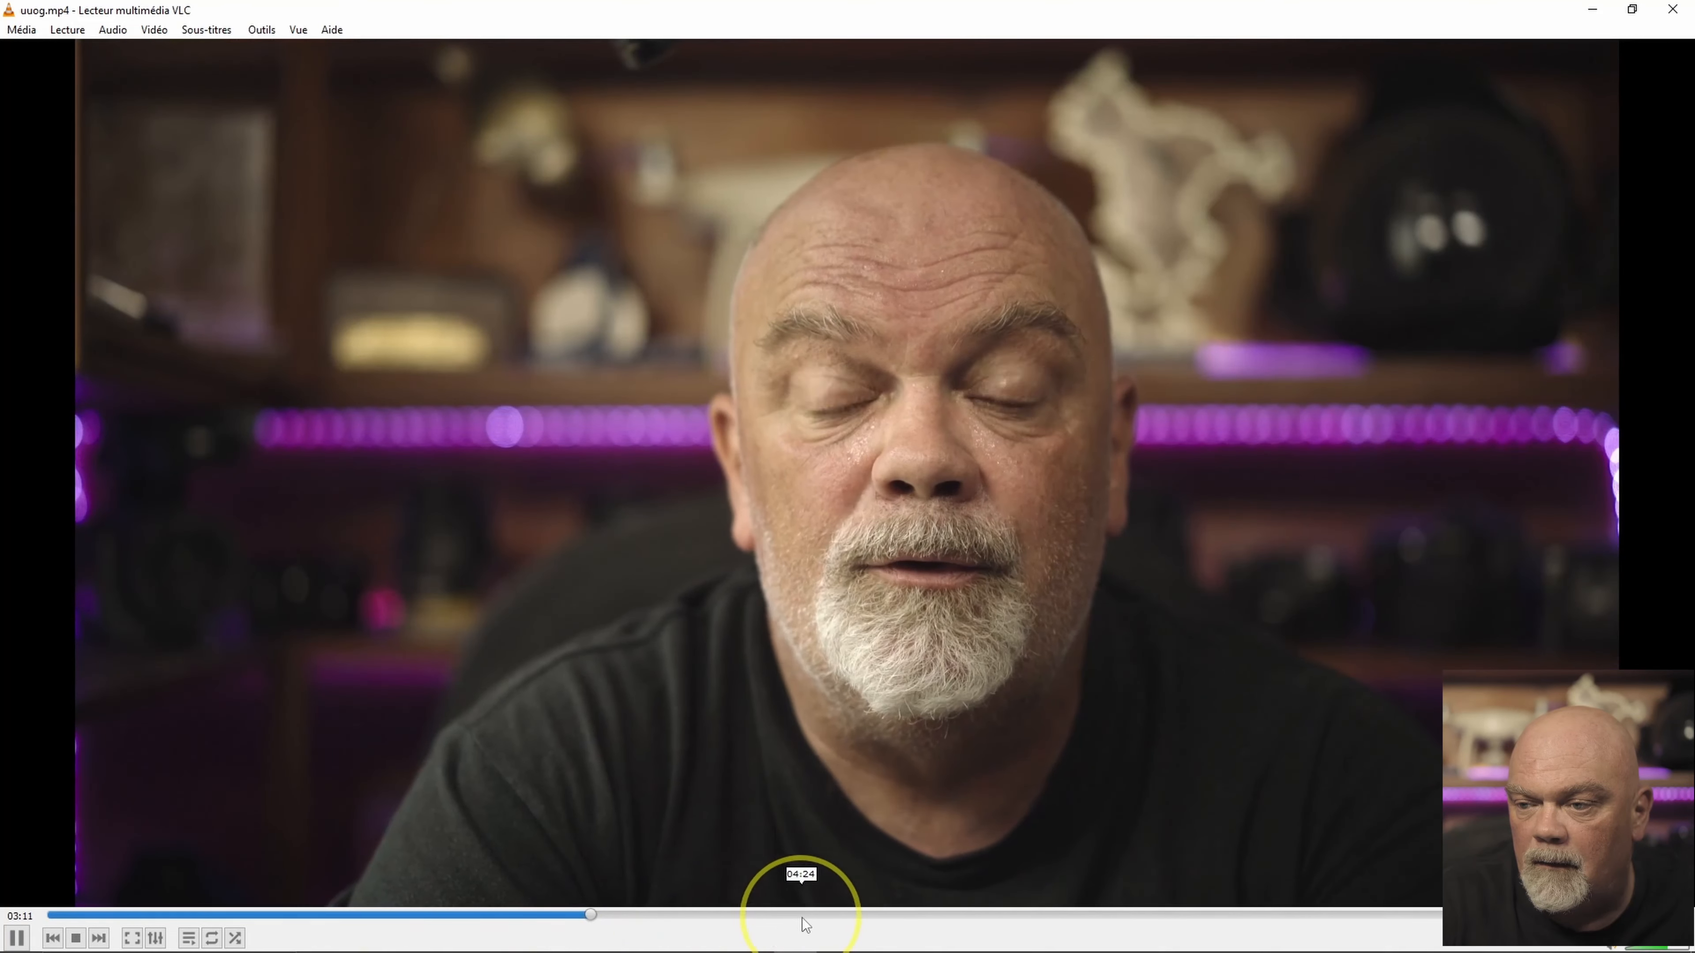
click(809, 918)
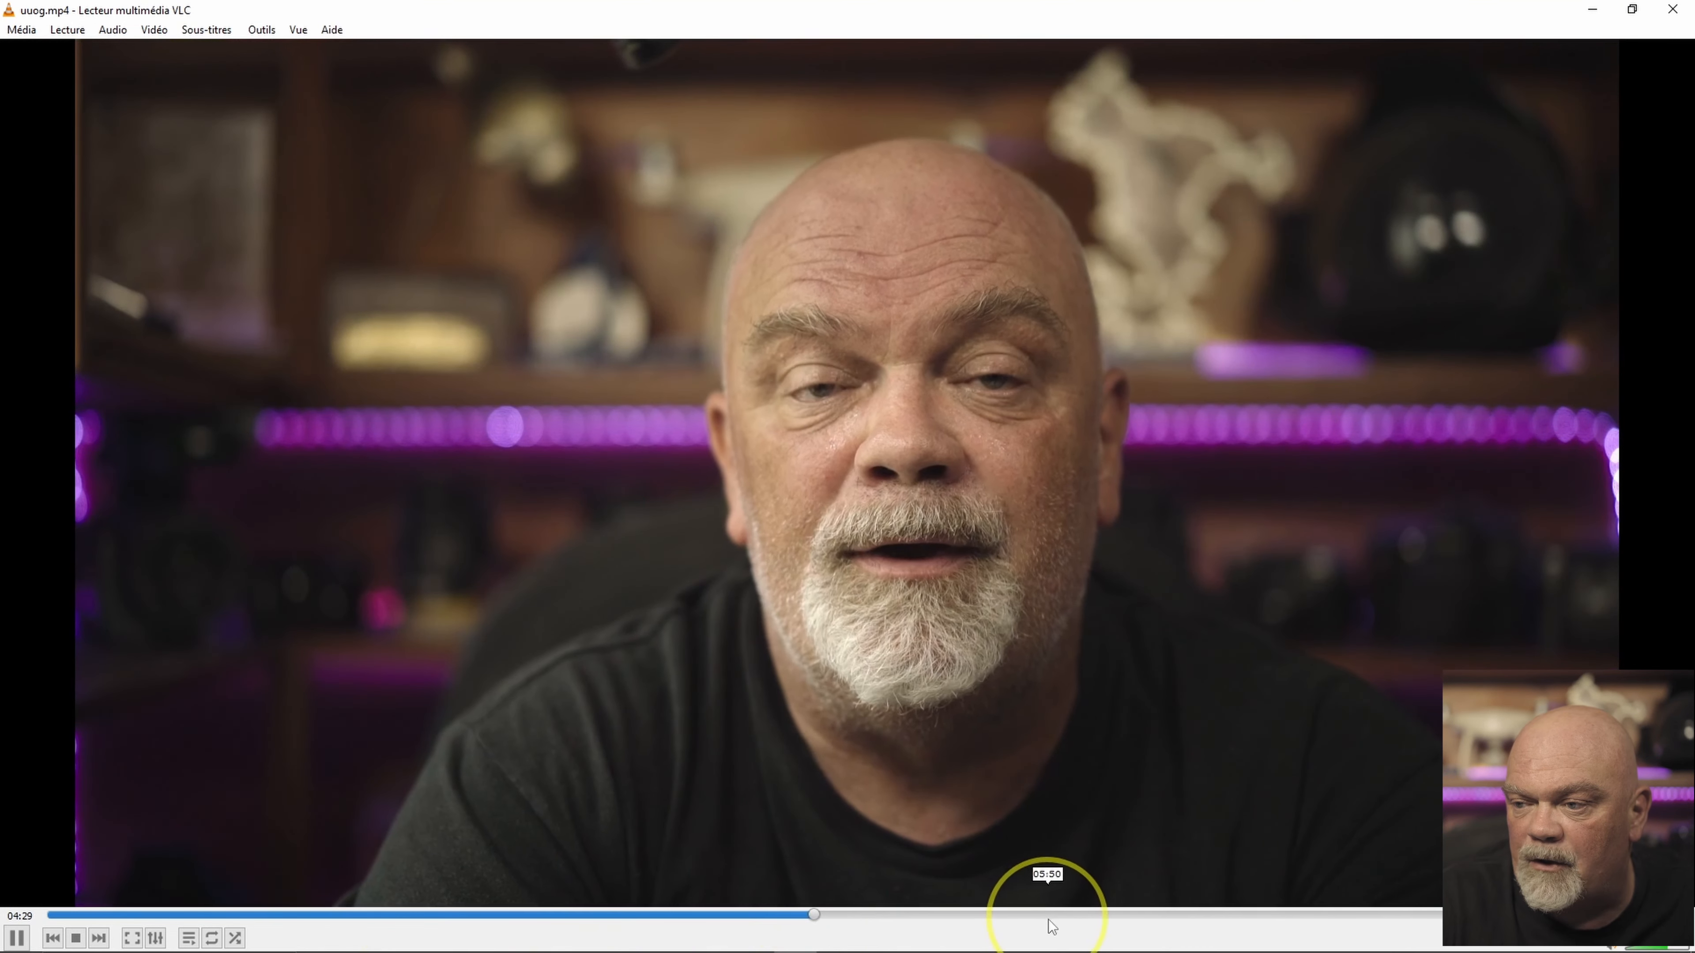
click(1067, 918)
click(1218, 918)
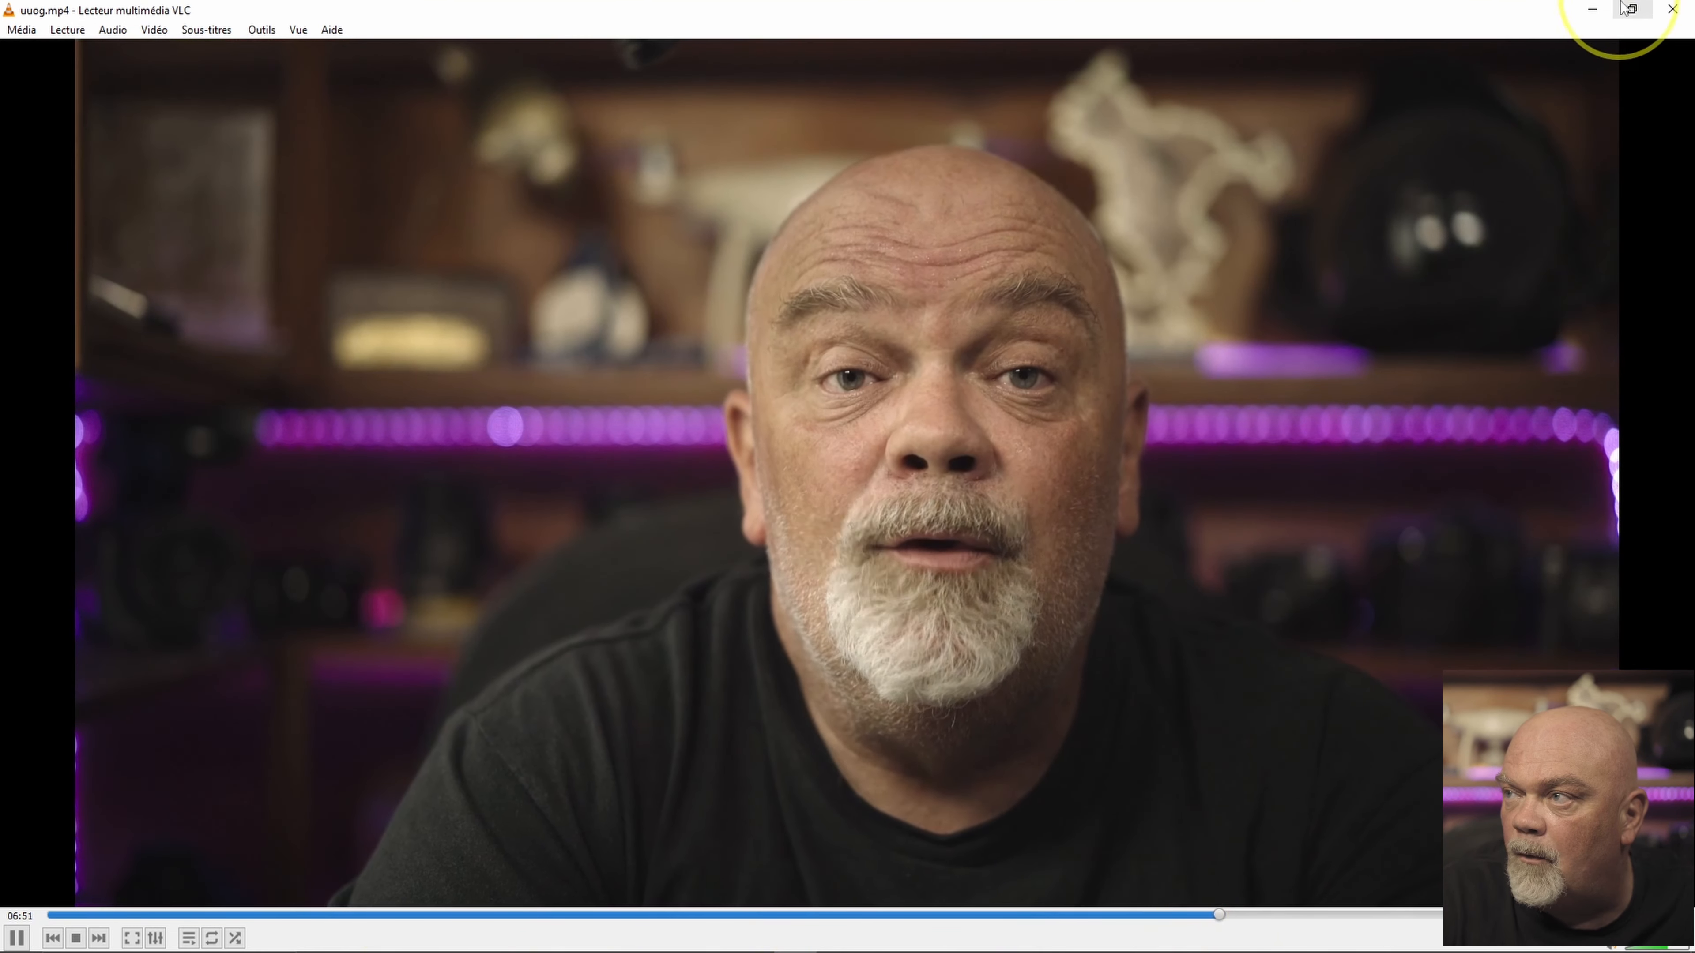
click(1672, 9)
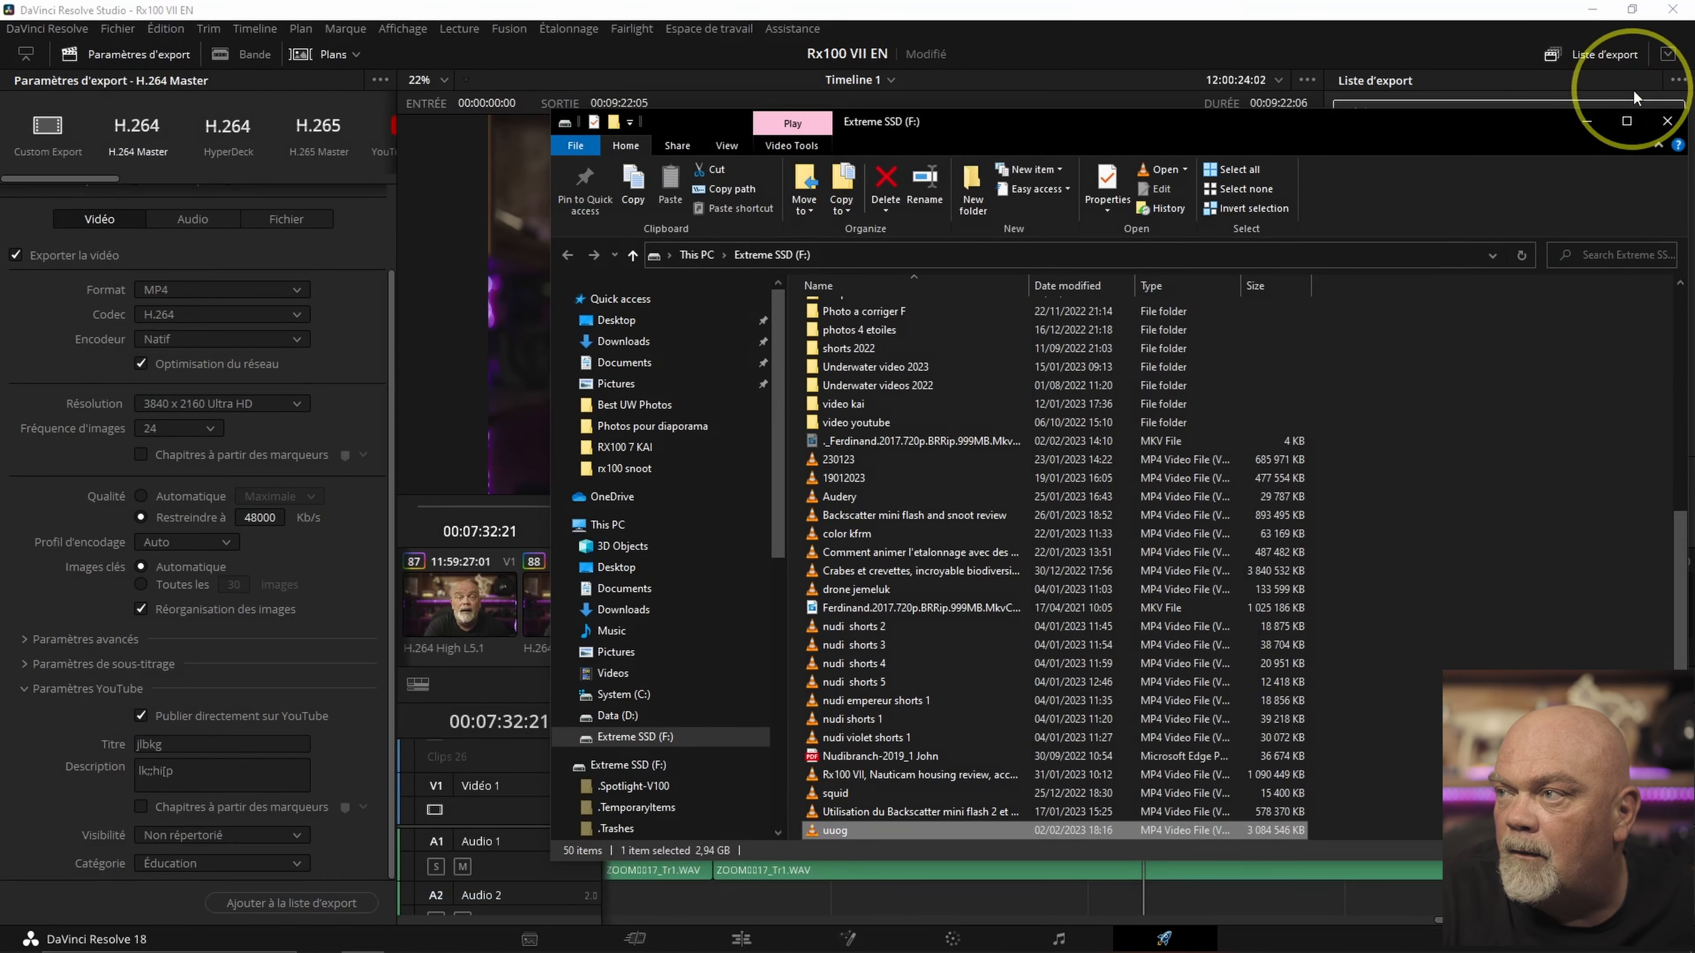
click(1668, 121)
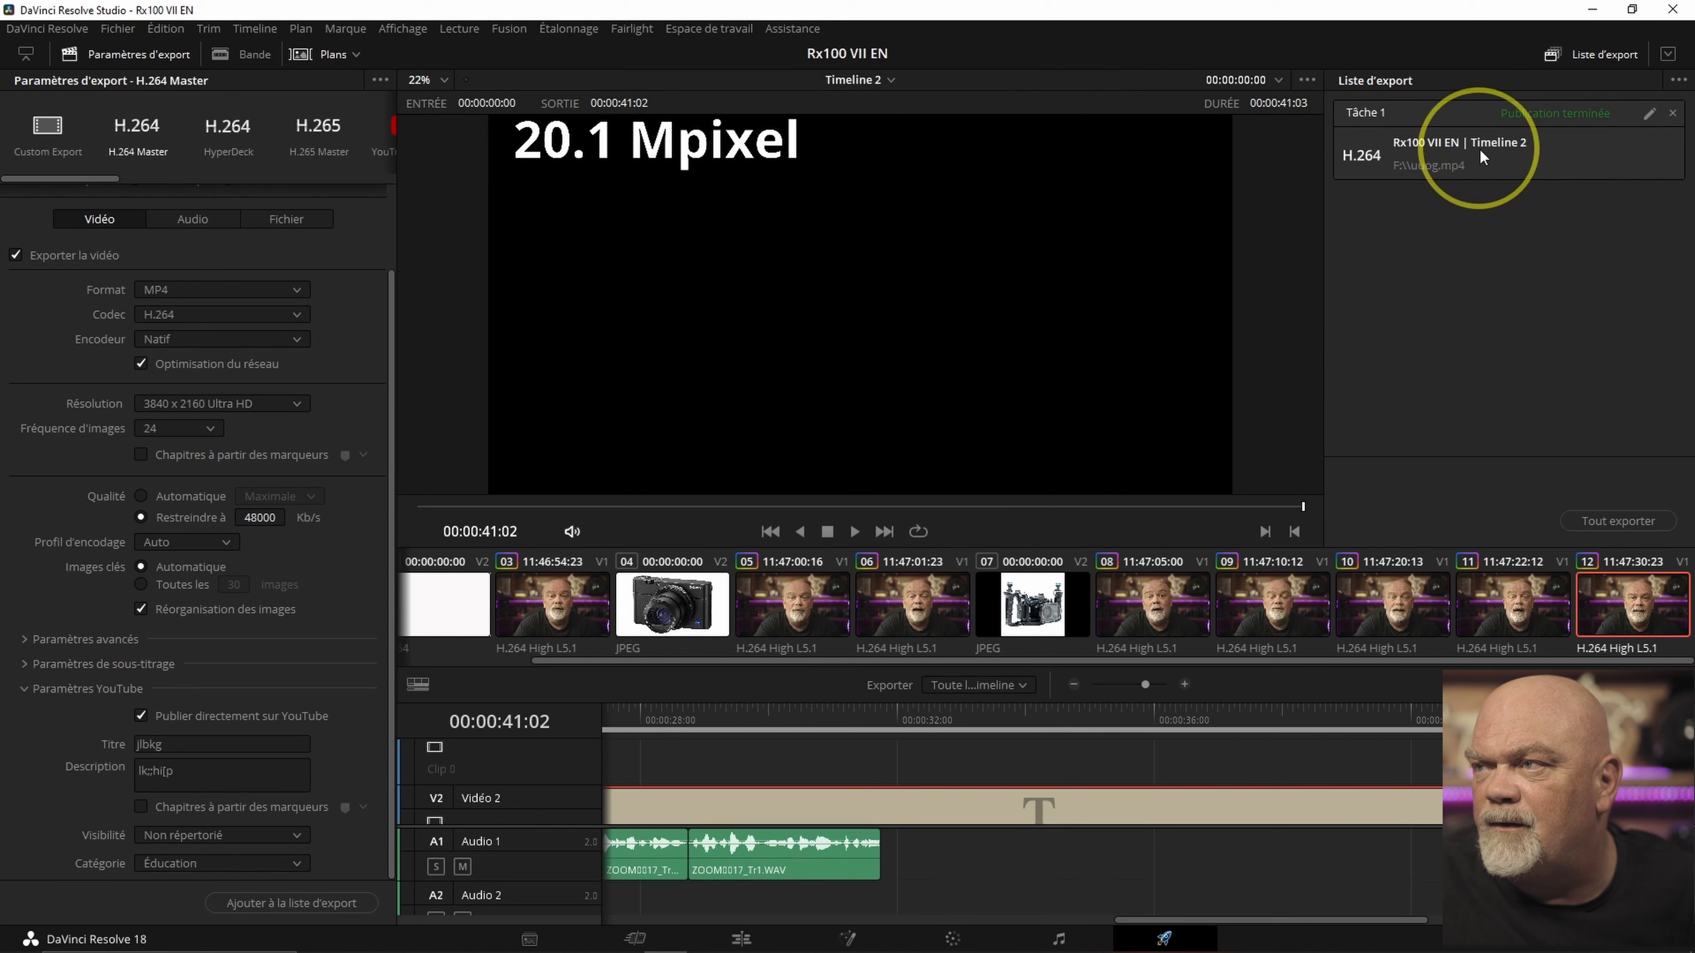
View the published YouTube video of the finished Timeline 2 job in the browser, then close the browser
right_click(1479, 147)
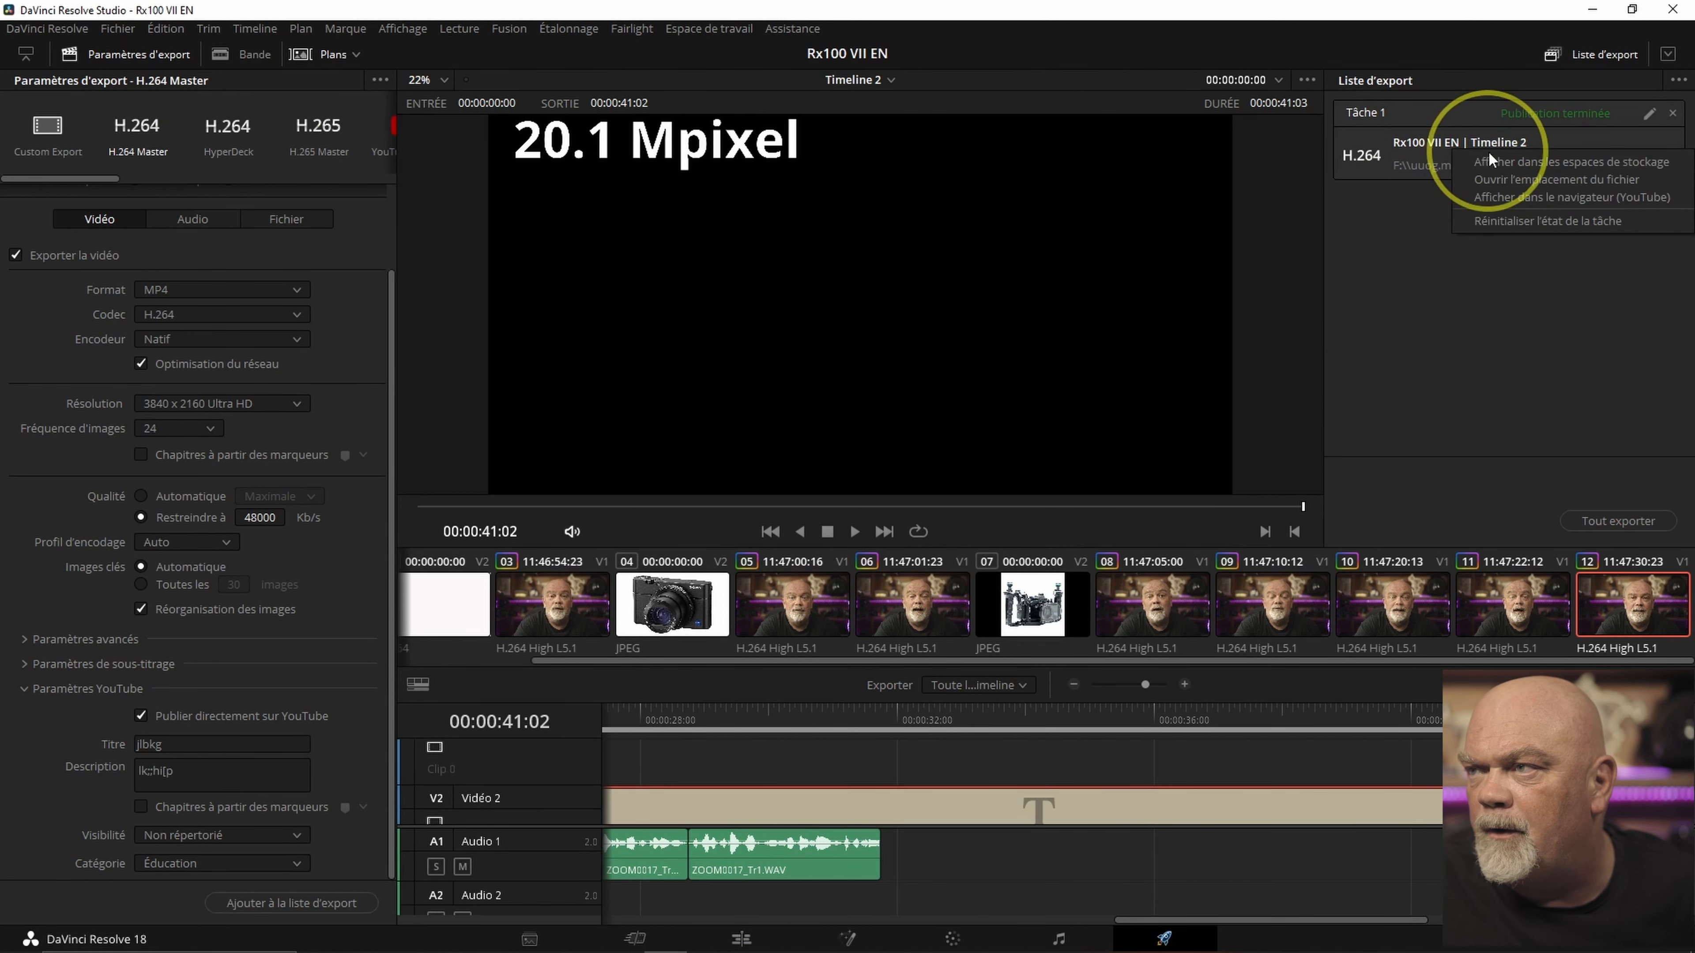
click(1513, 196)
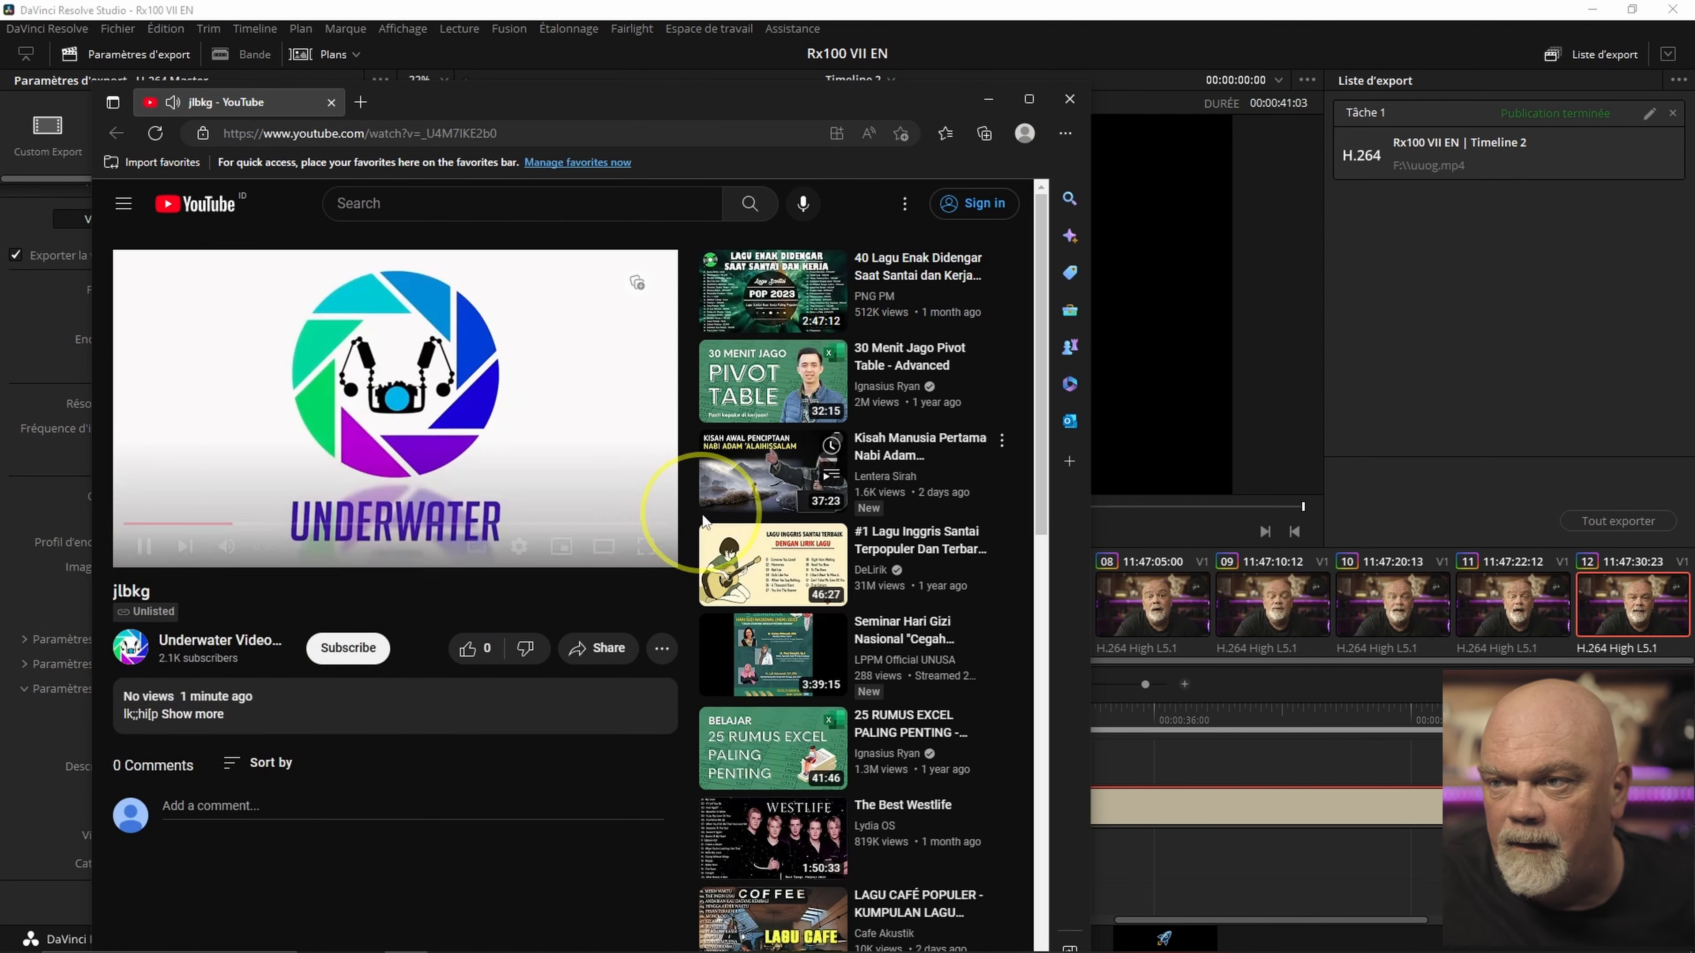
click(1069, 98)
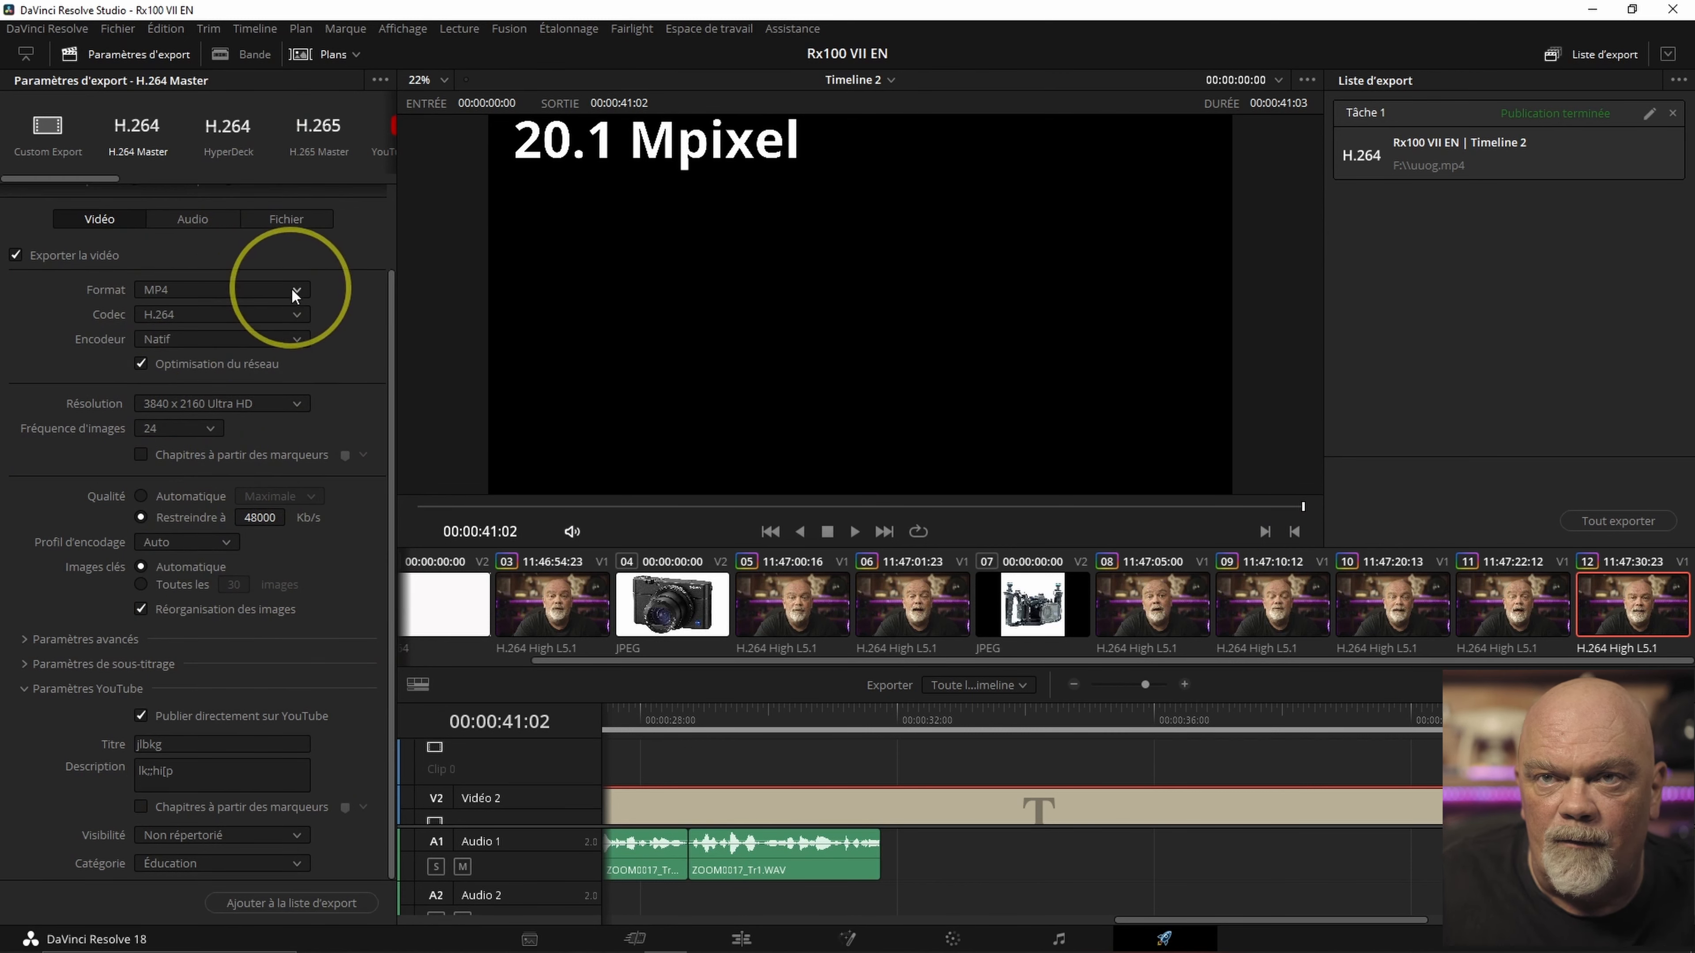
Save the current export settings as a new preset named "4k 24 yt"
scroll(265, 389, up, 2)
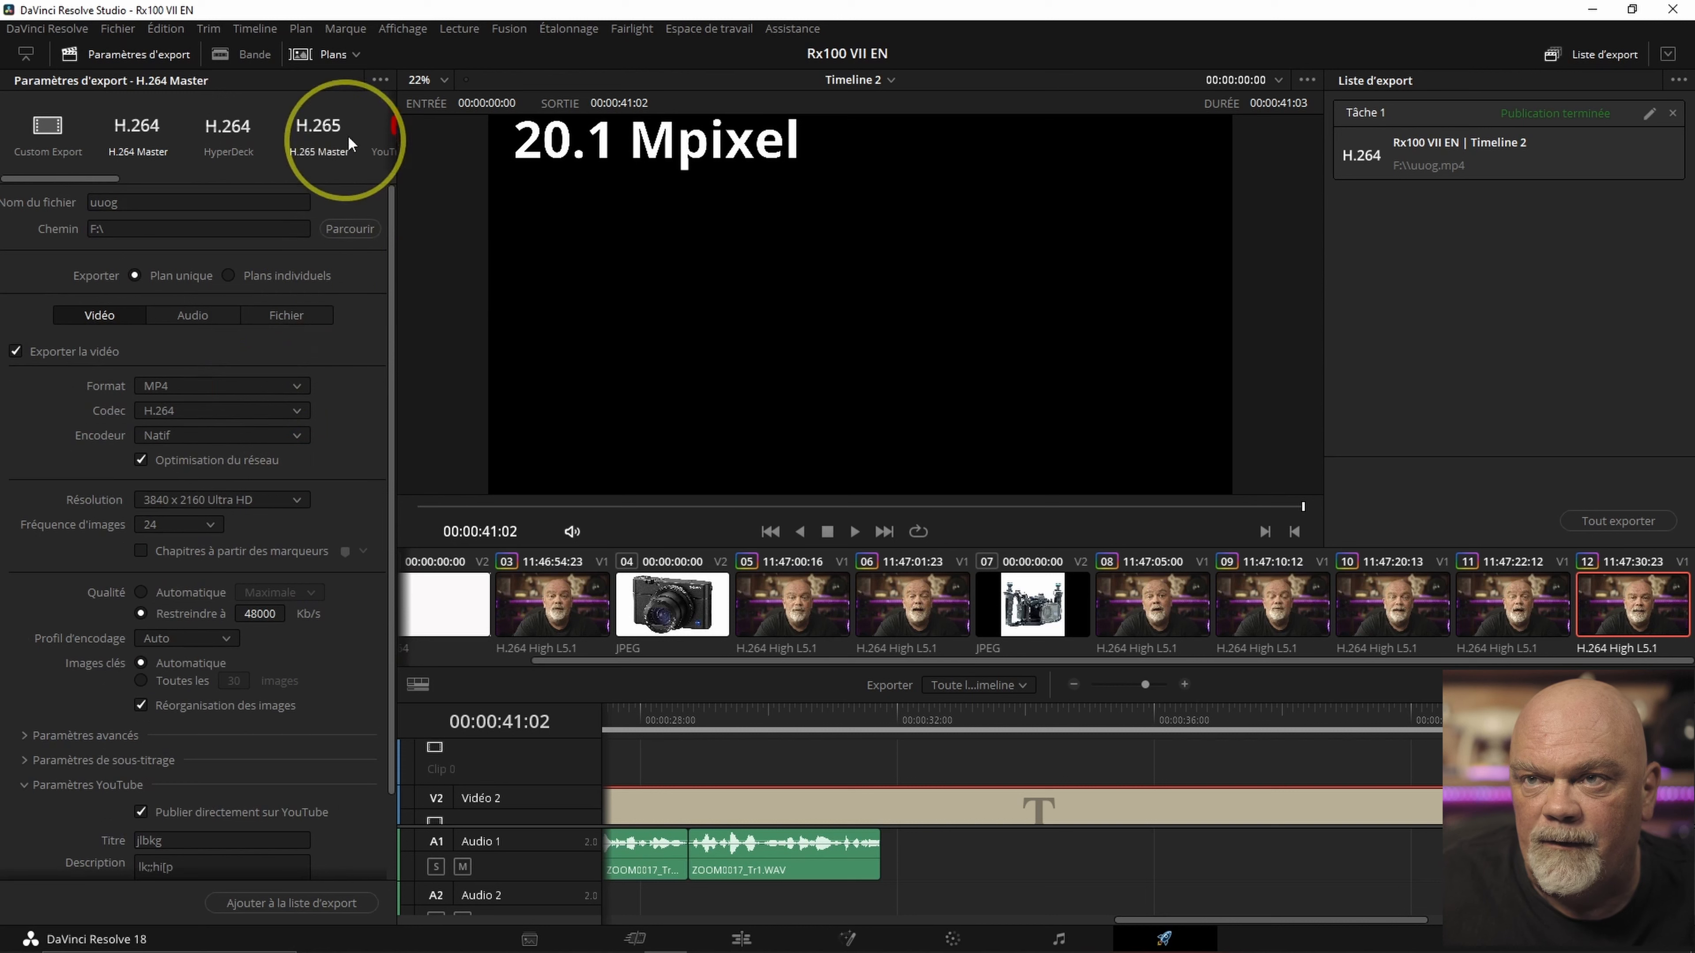
click(379, 79)
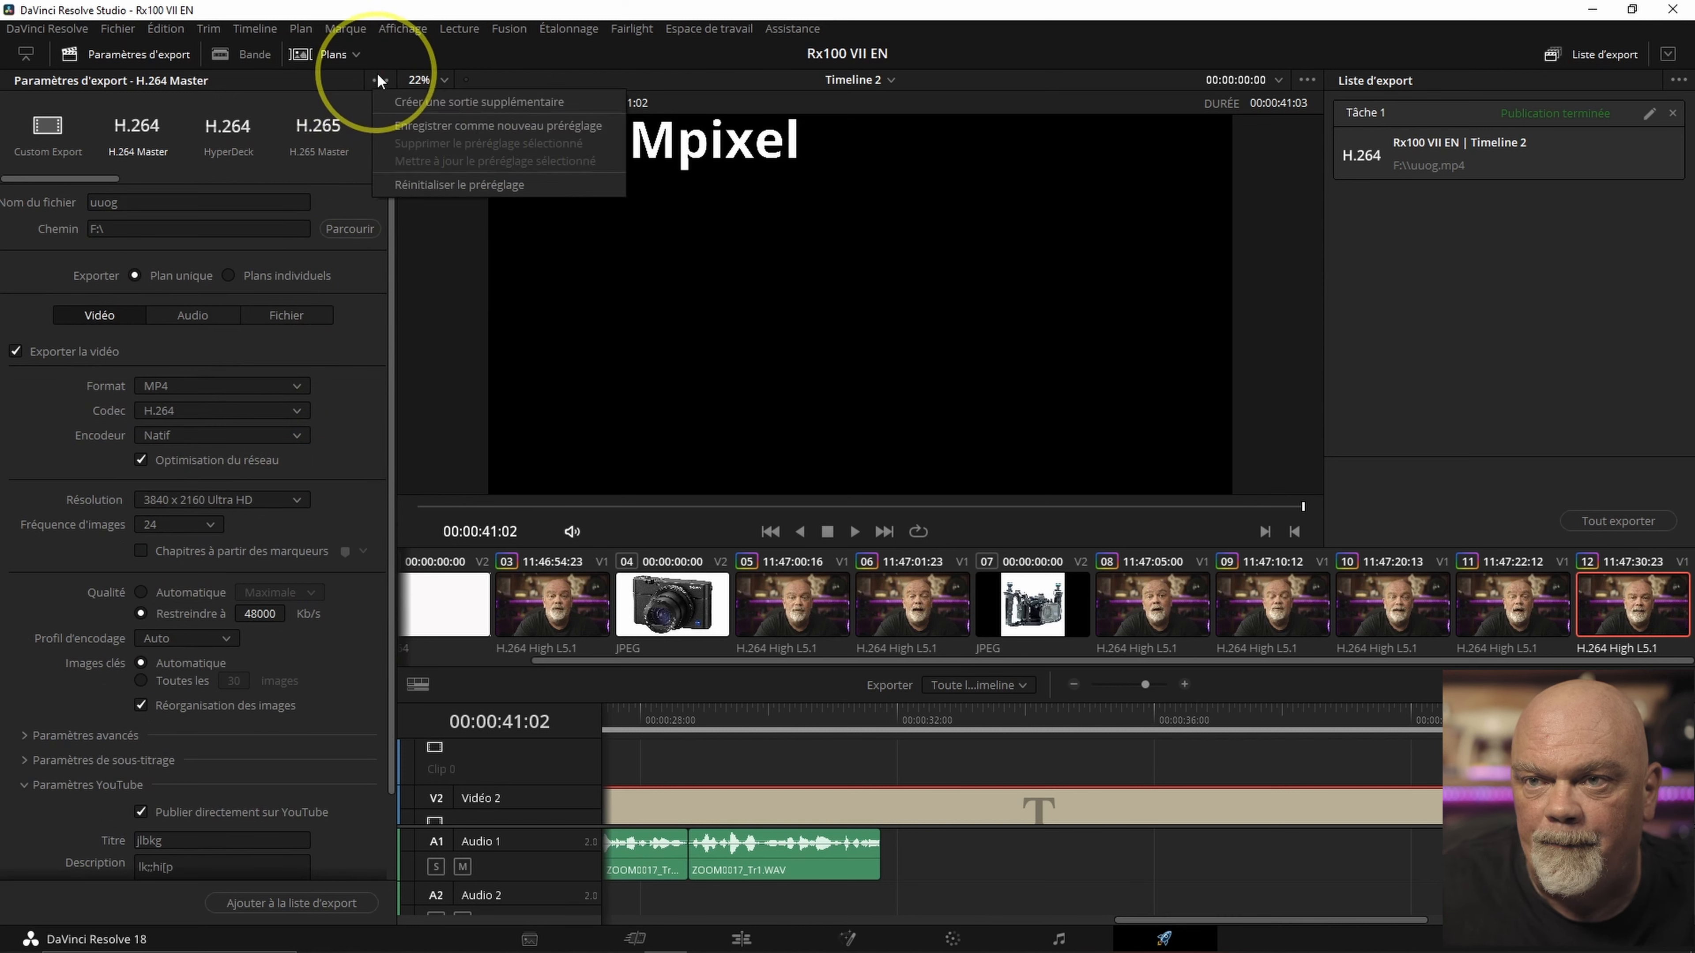
click(425, 125)
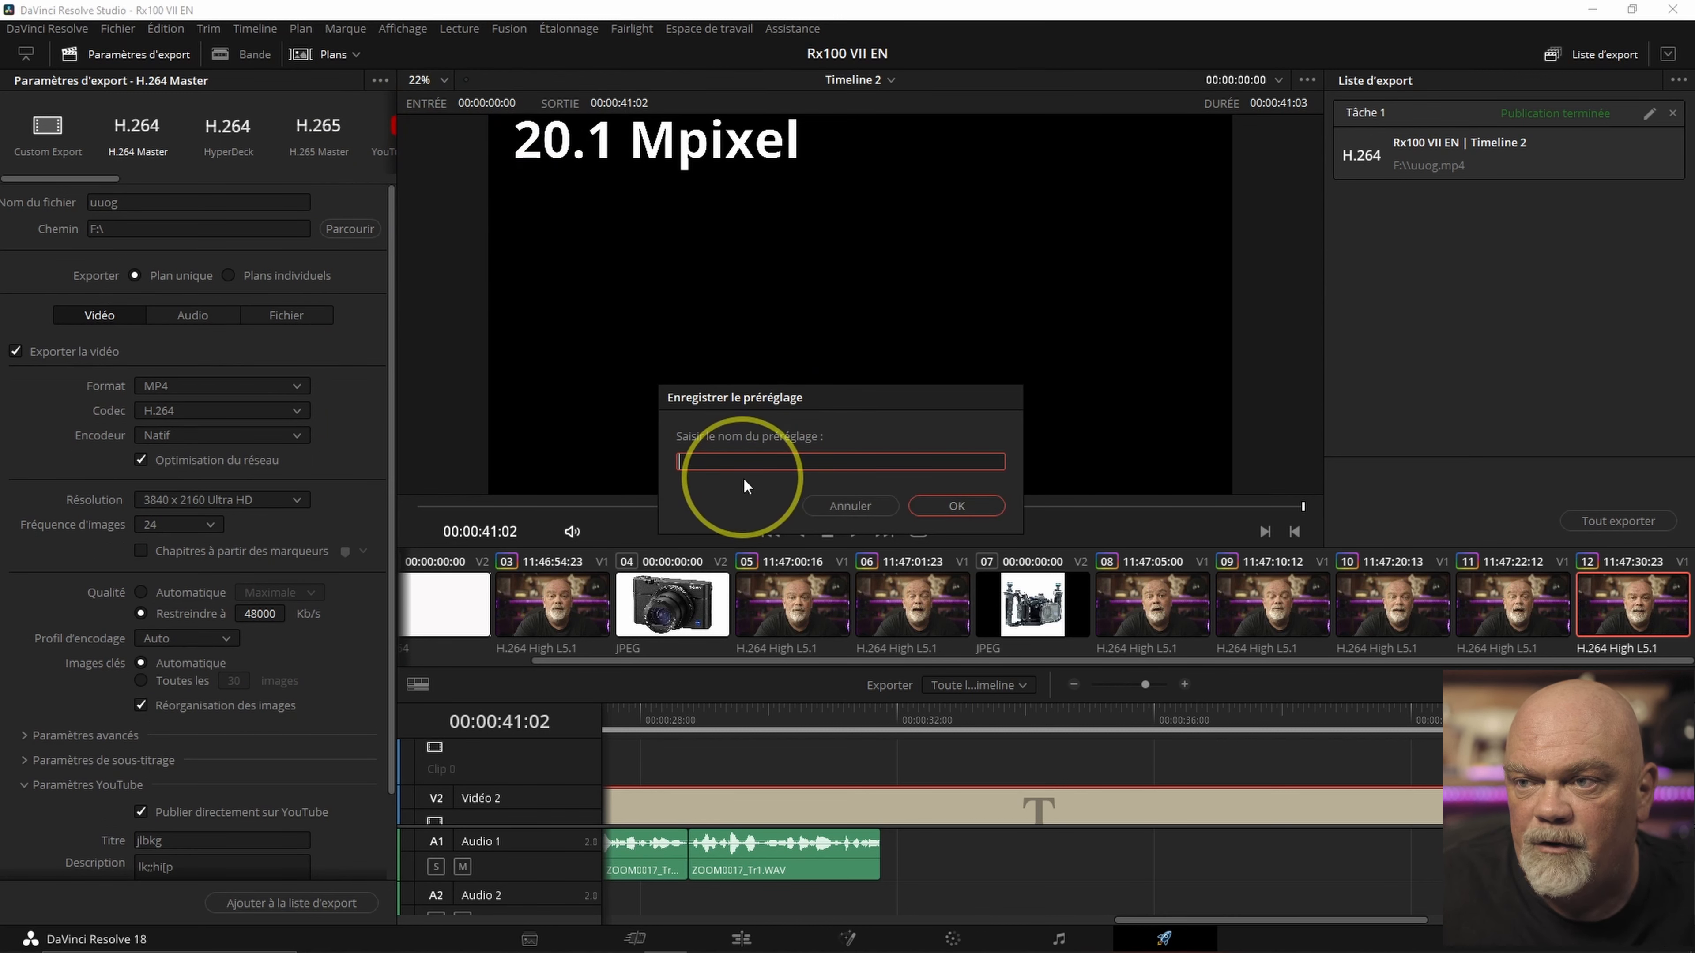
click(718, 494)
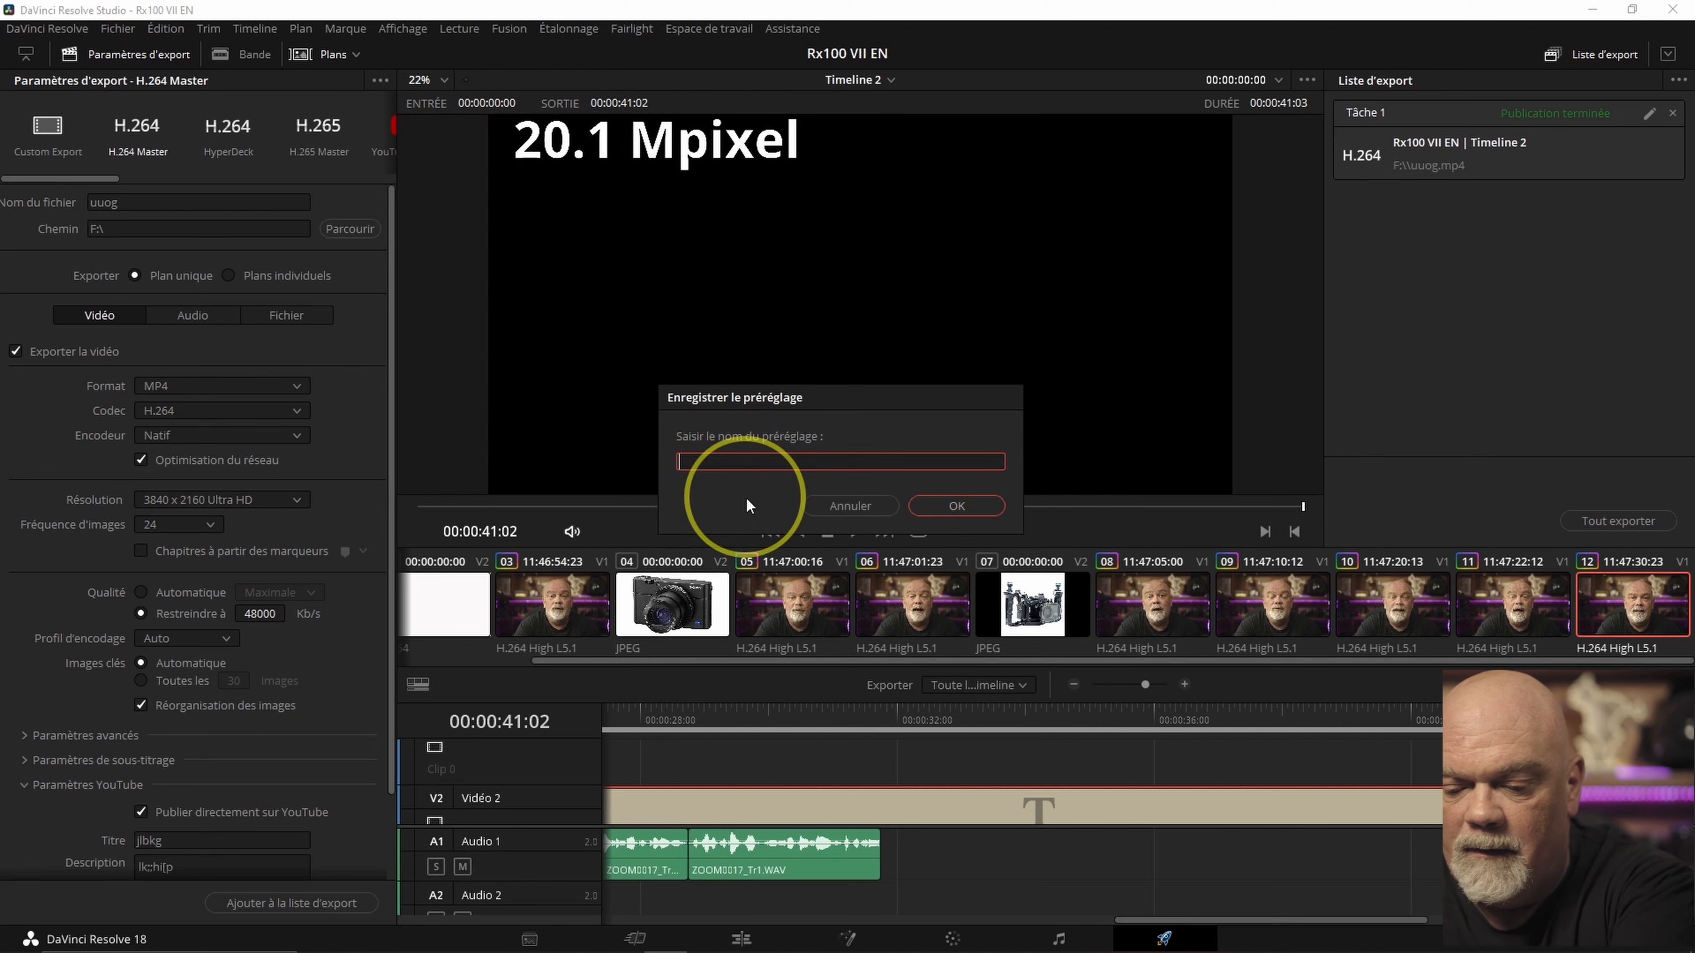
text(4k )
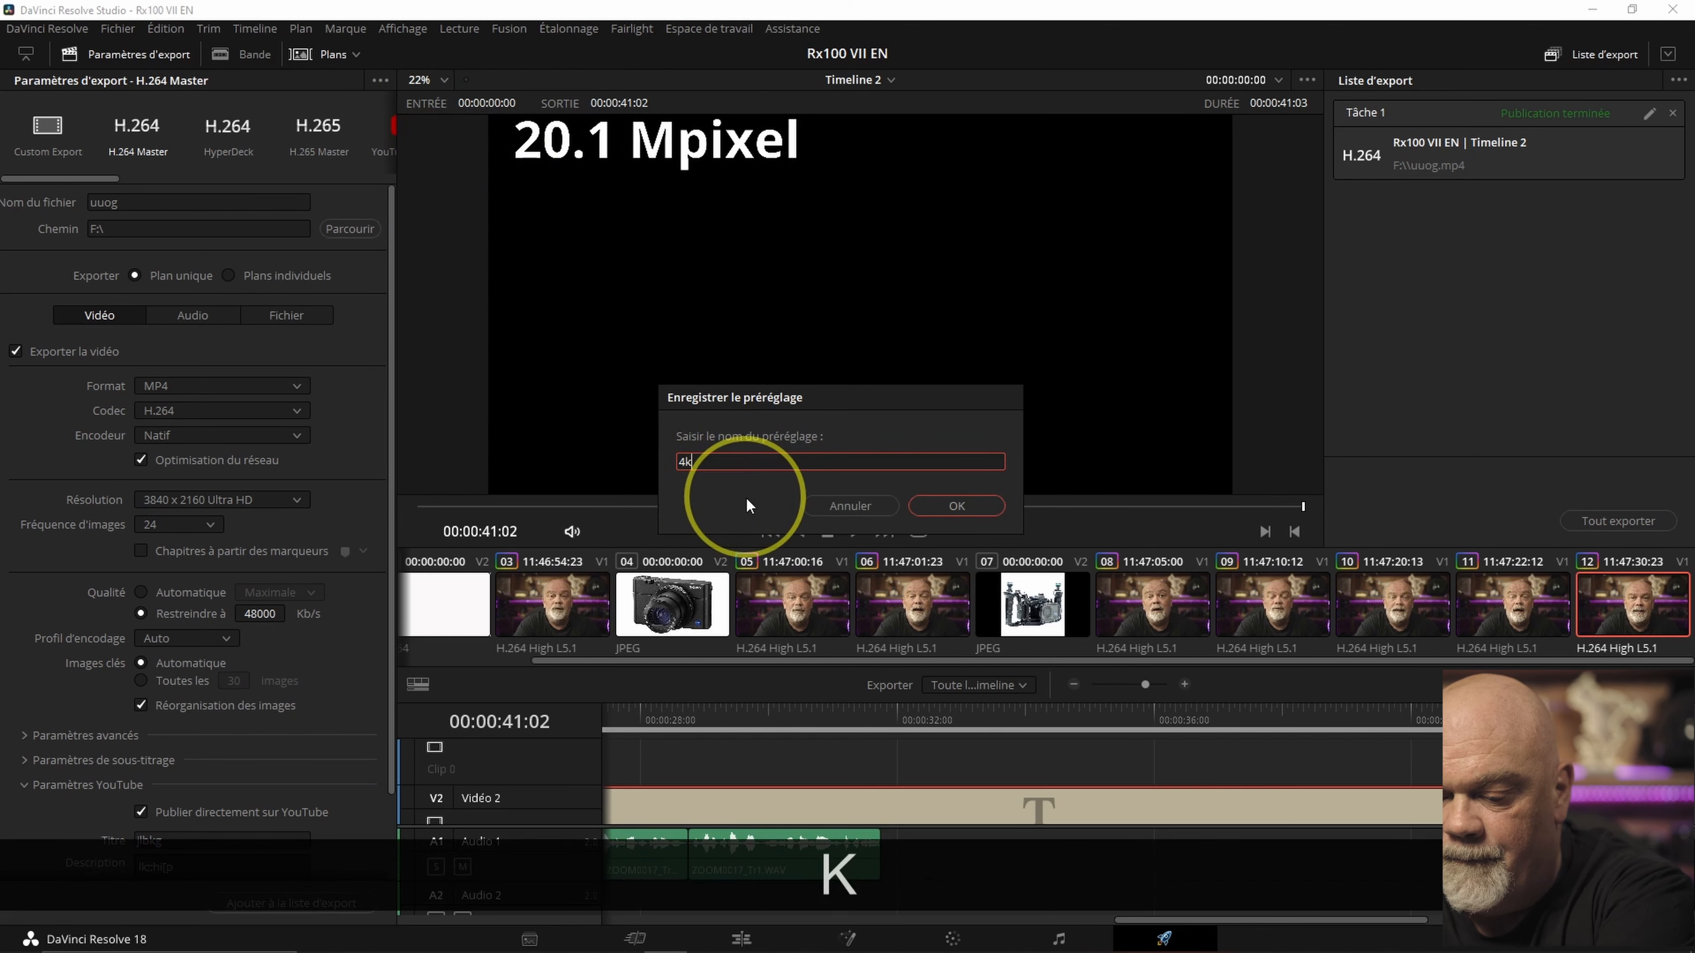
text(2)
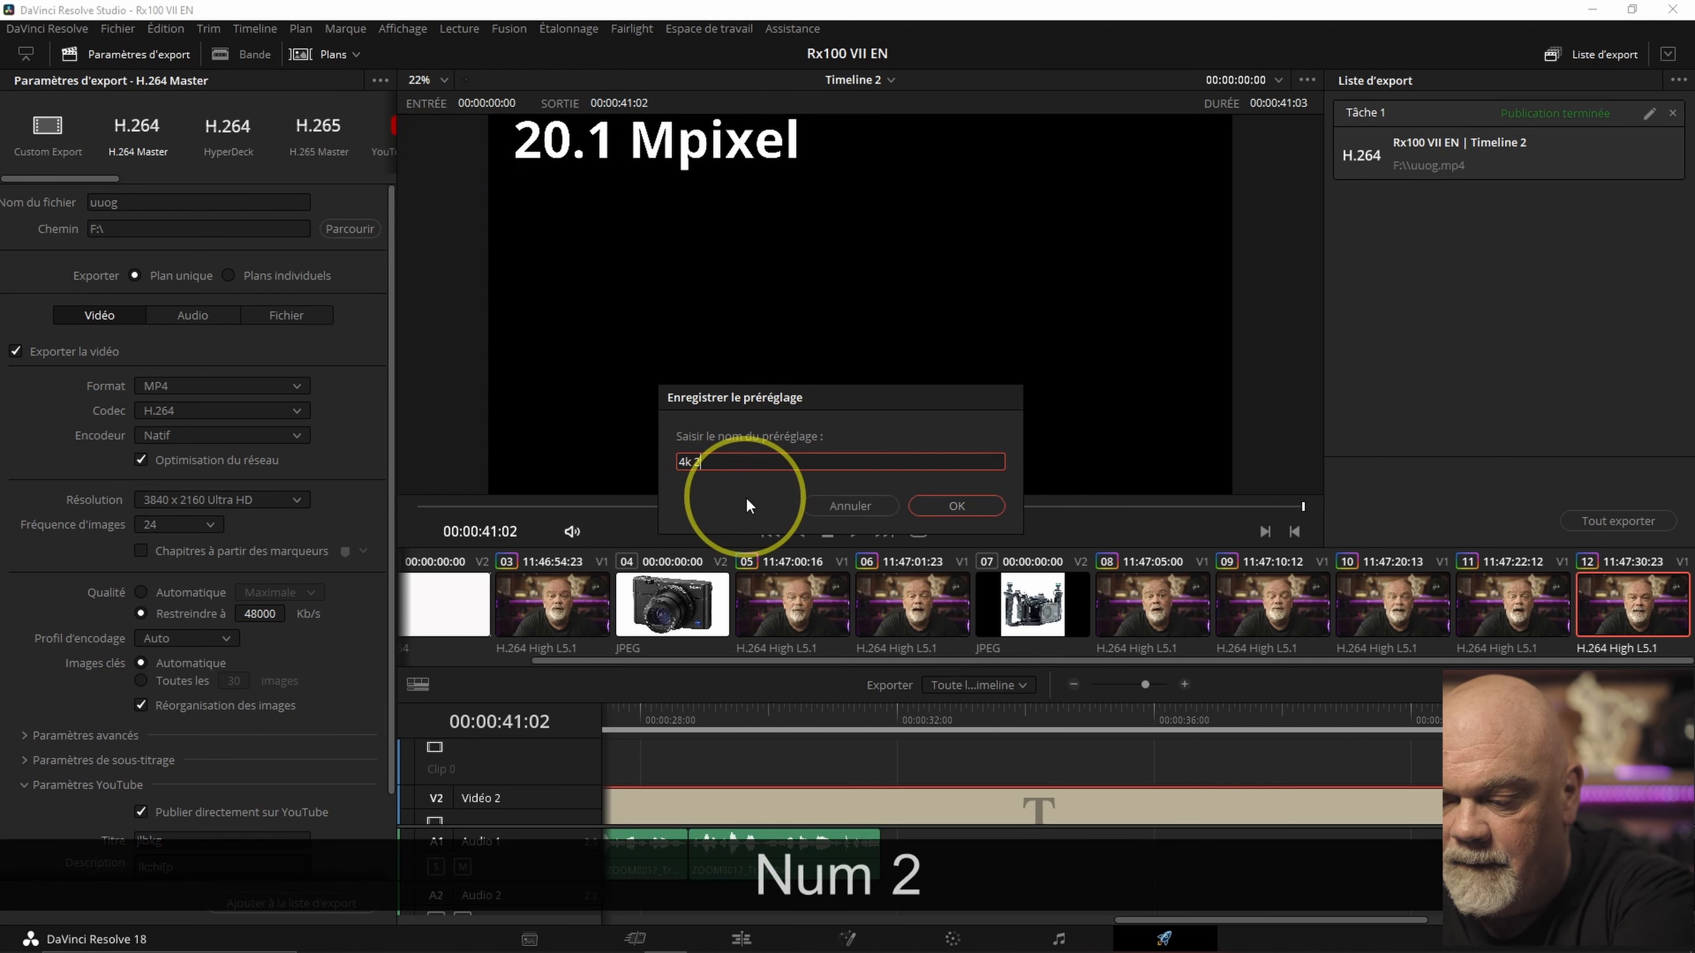
text(4 yt)
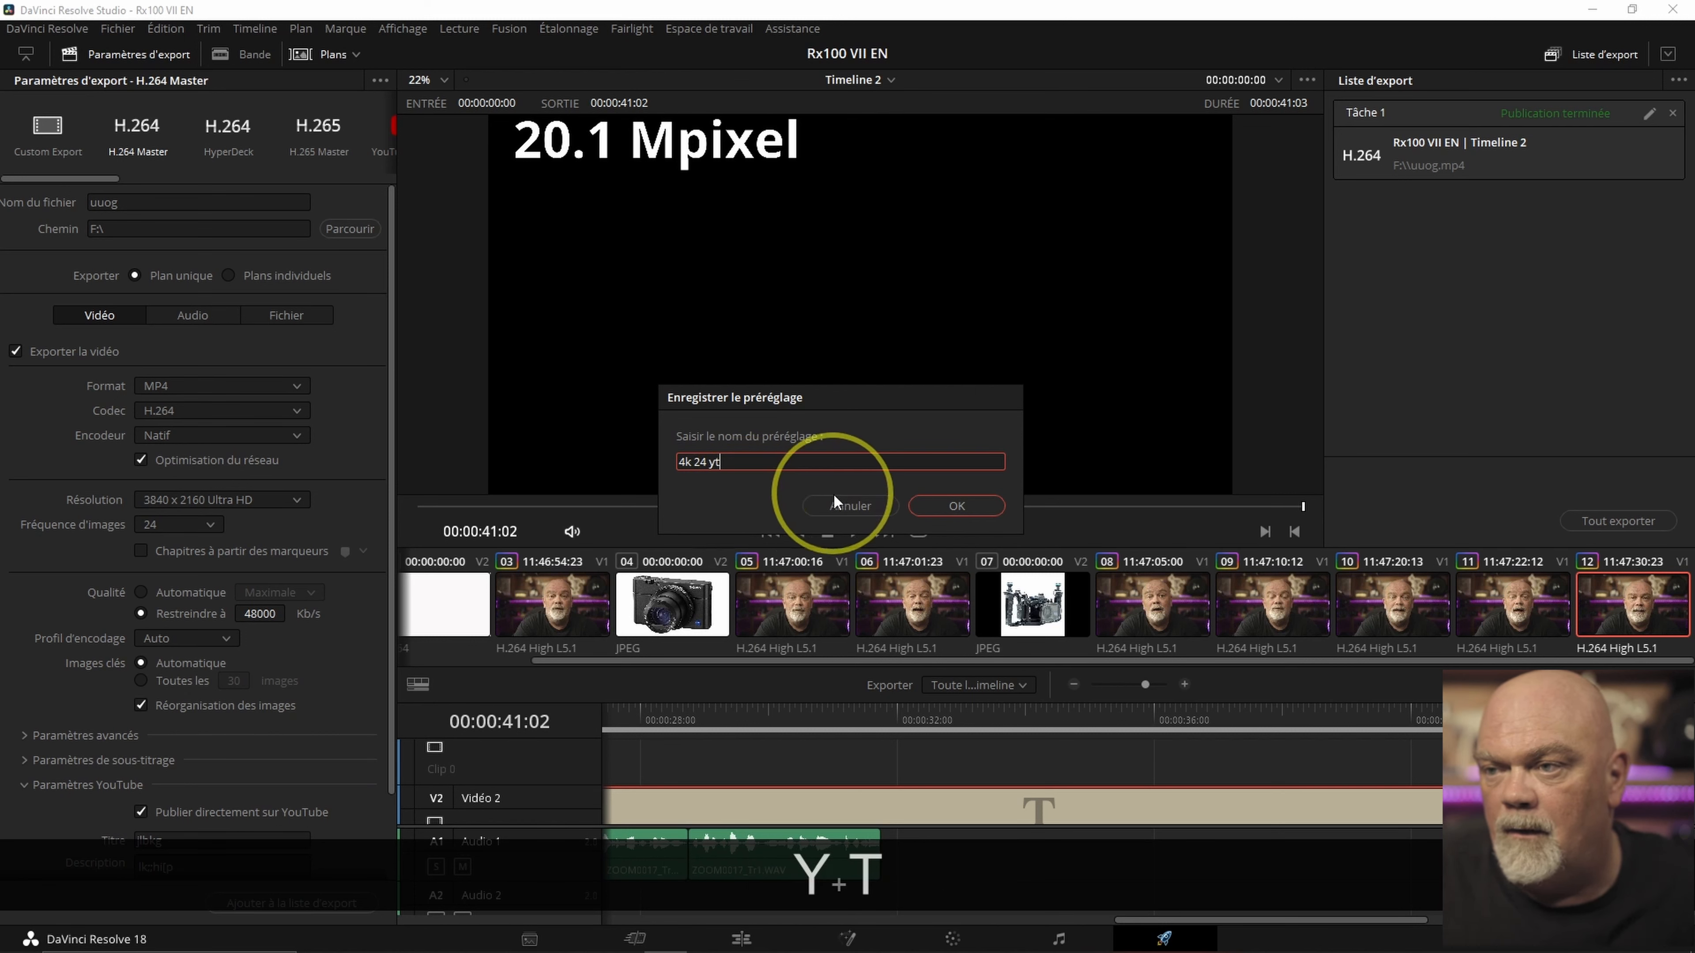
click(960, 505)
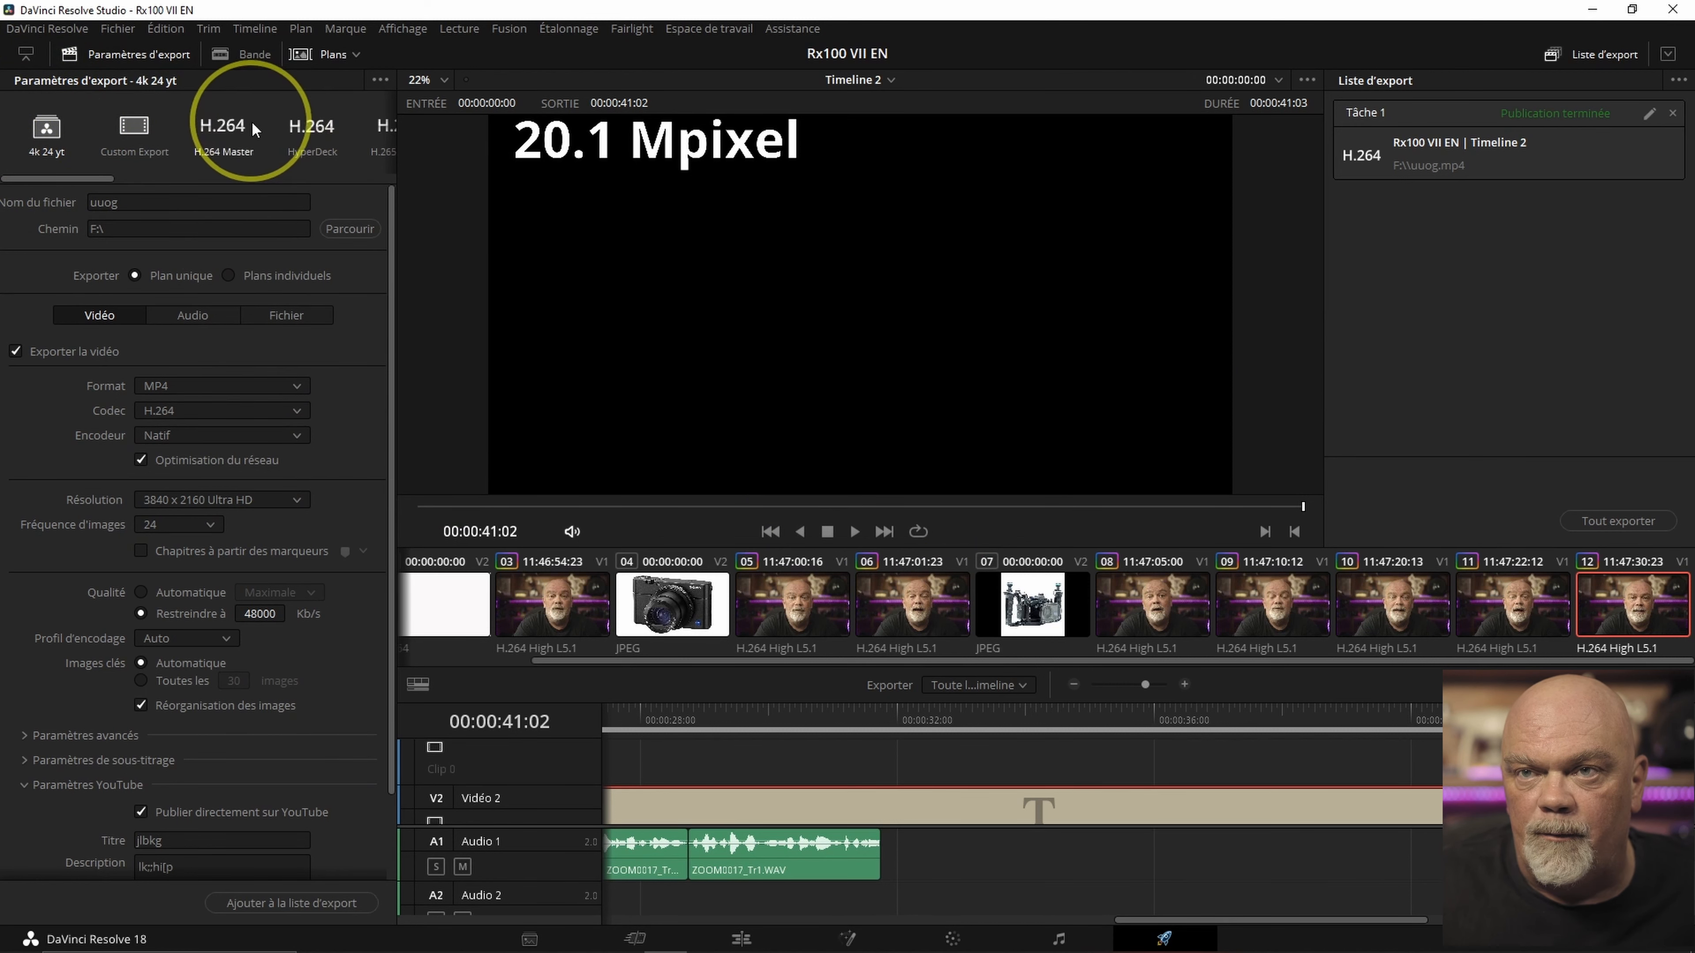
Load the HyperDeck preset, switch back to "4k 24 yt", and review its stored video and YouTube settings
click(300, 126)
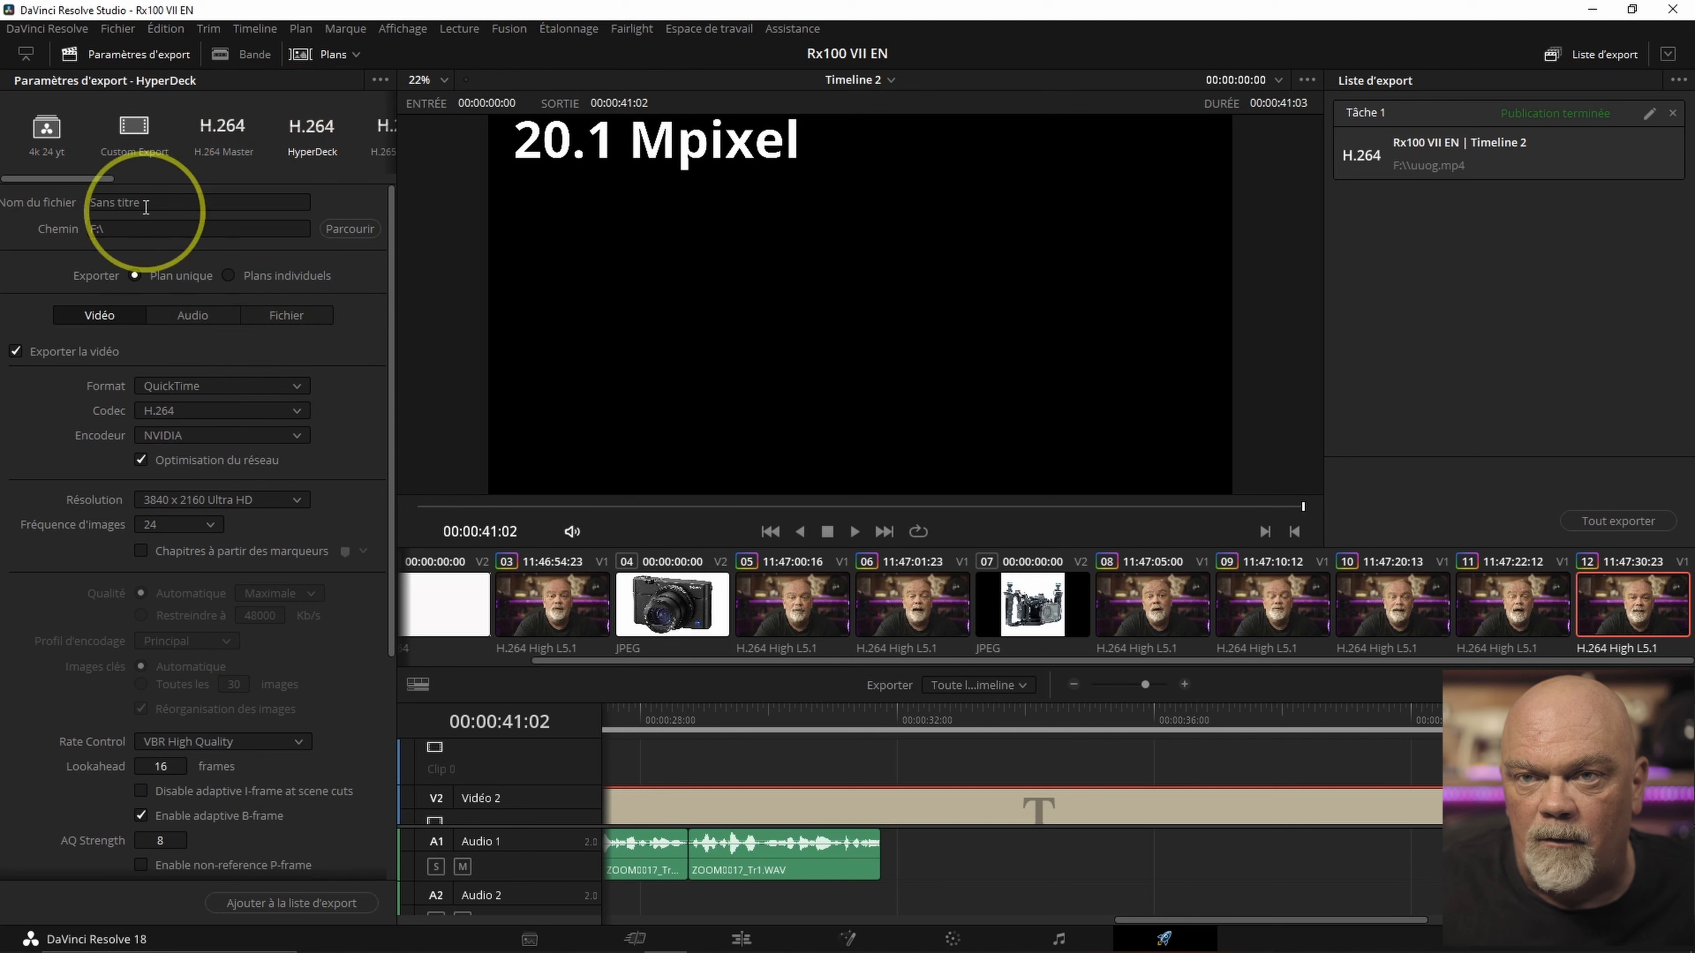
click(48, 128)
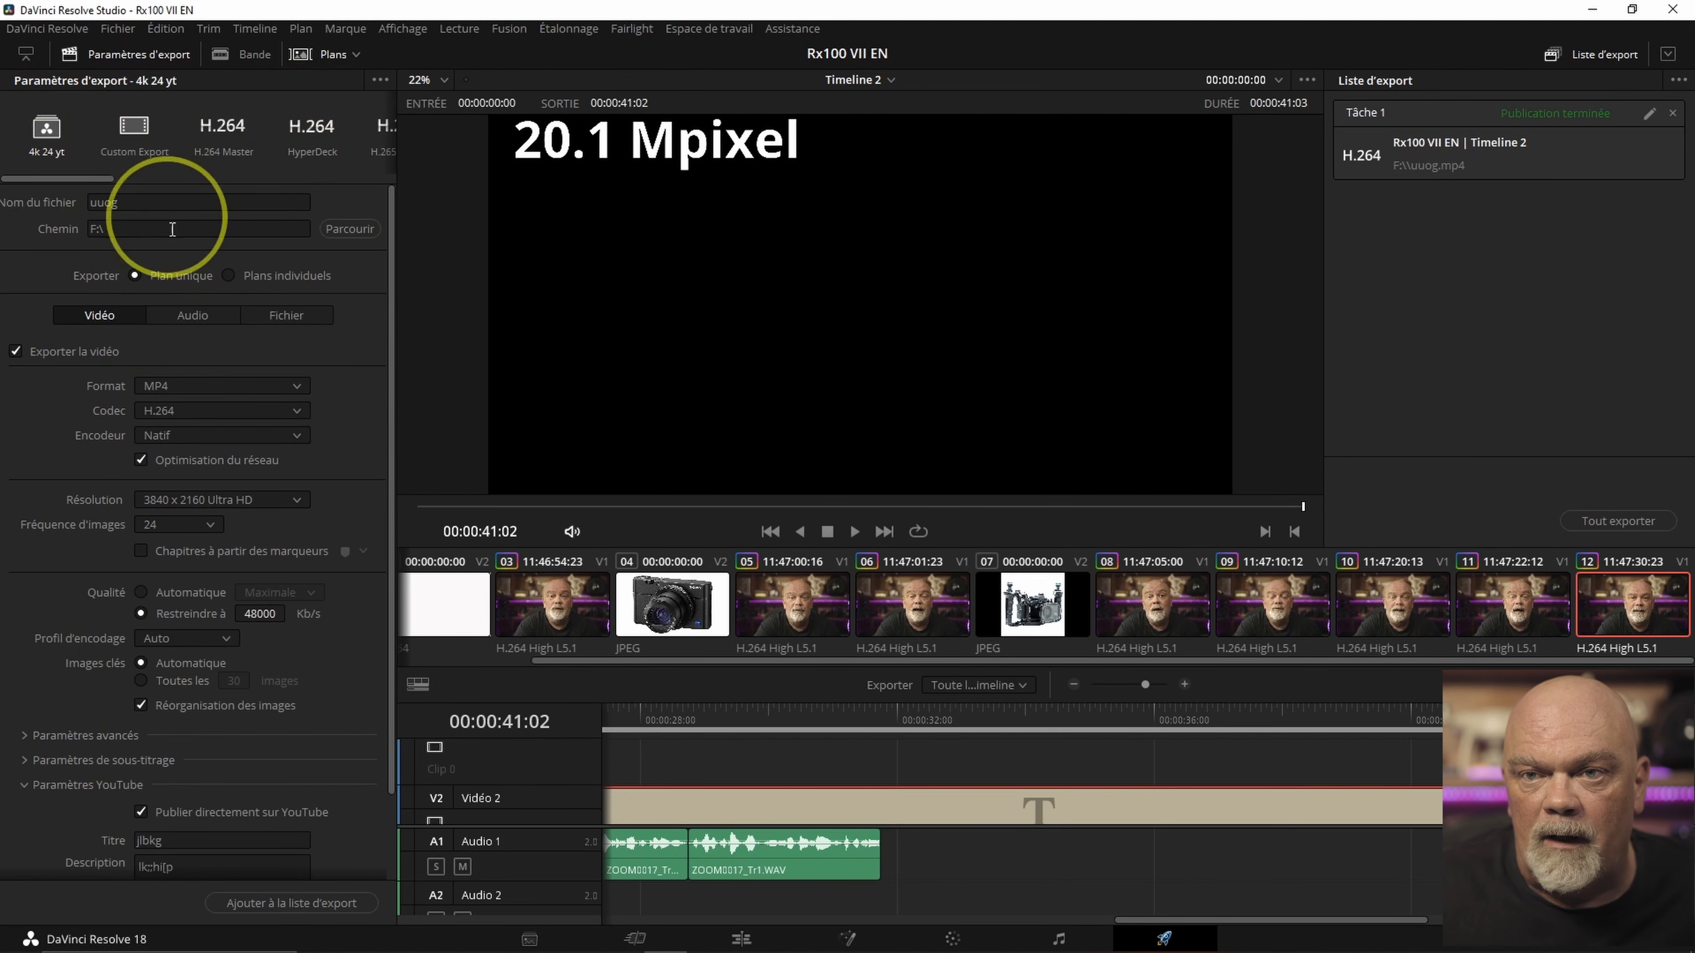
scroll(299, 728, down, 2)
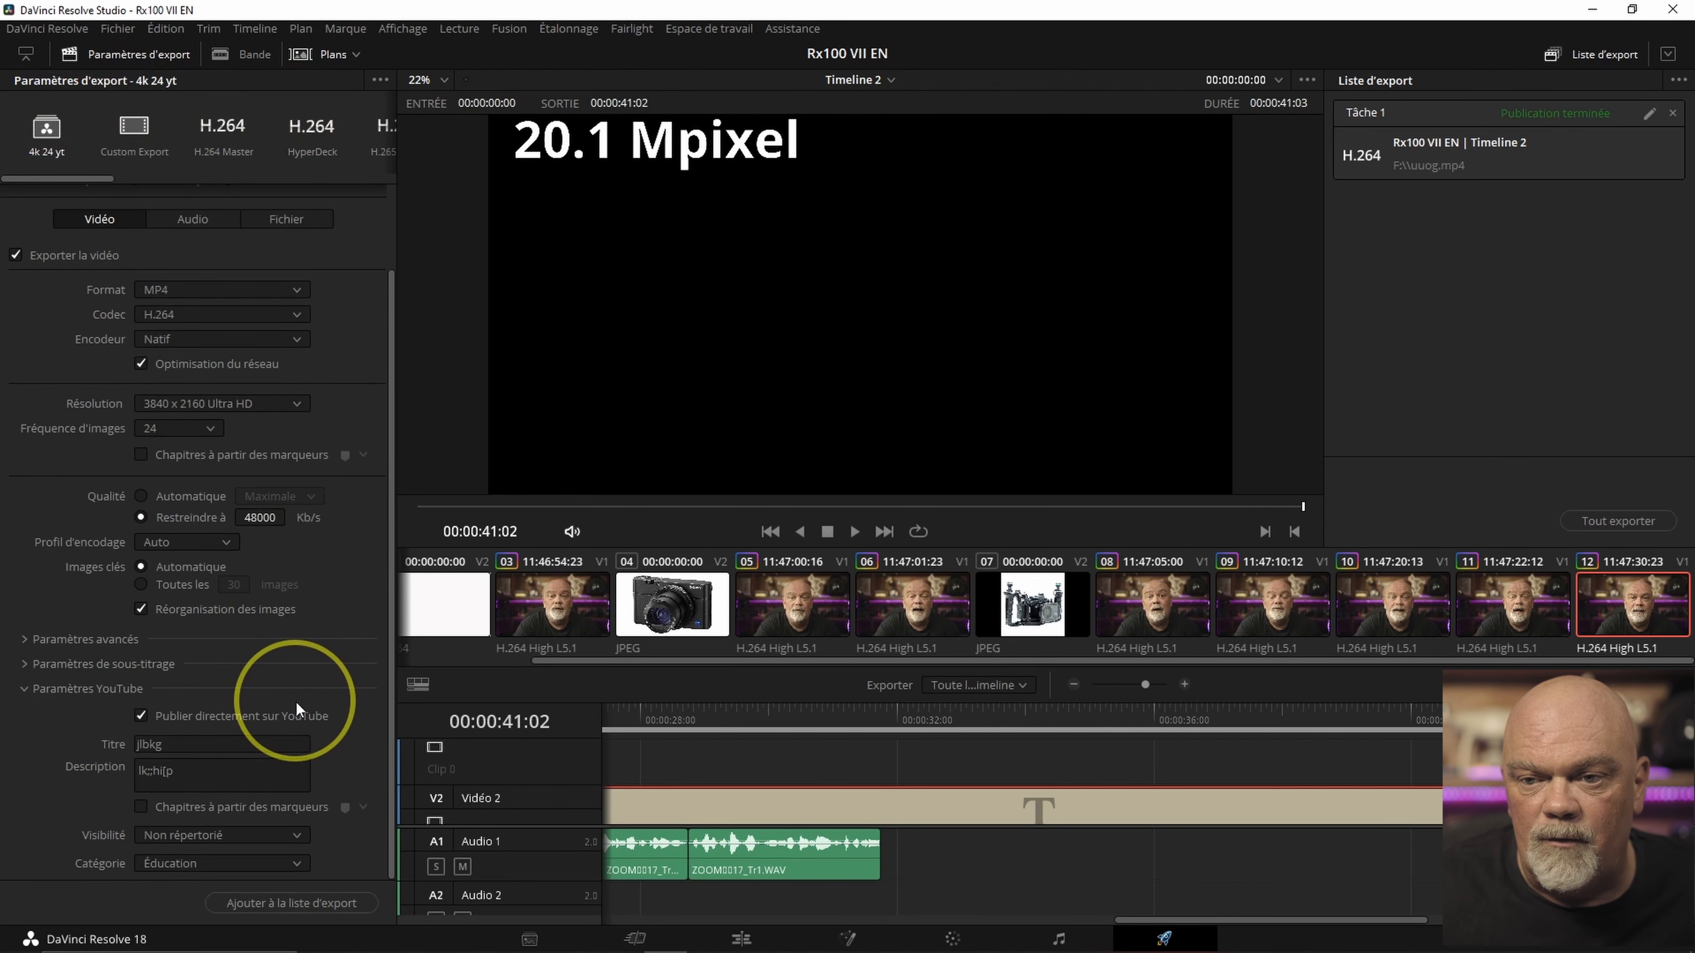
Set the export file name to "nknj" and the YouTube title to "jjg"
scroll(289, 646, up, 2)
click(50, 188)
text(nknj)
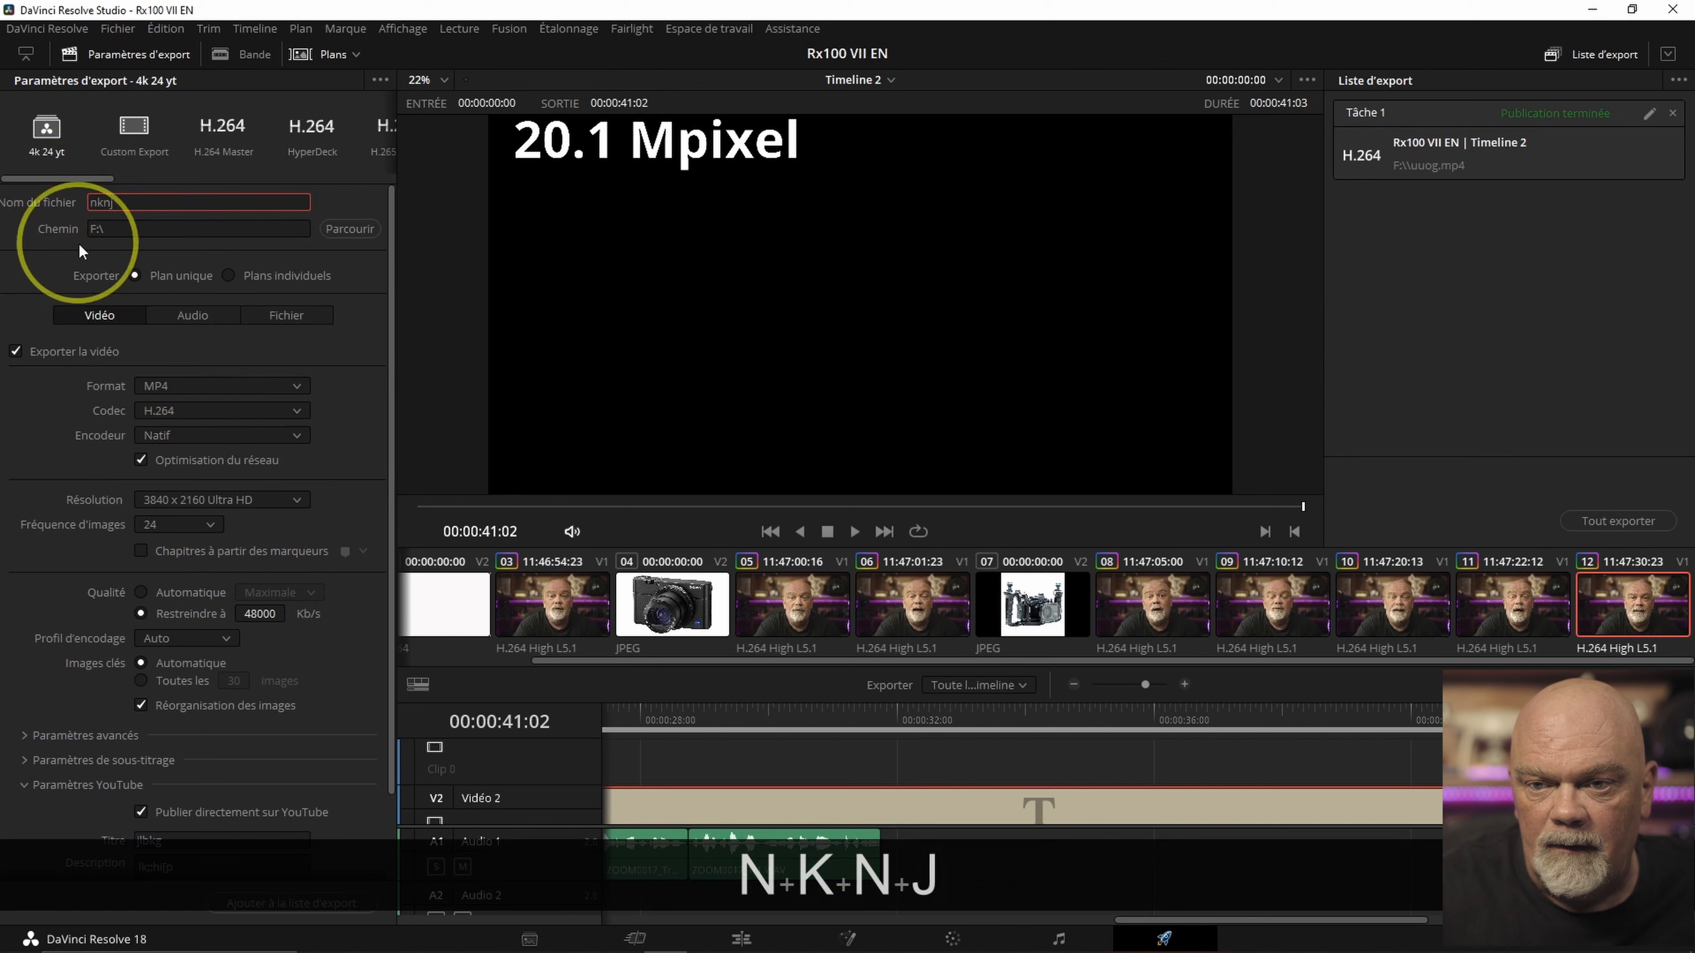
scroll(166, 519, down, 2)
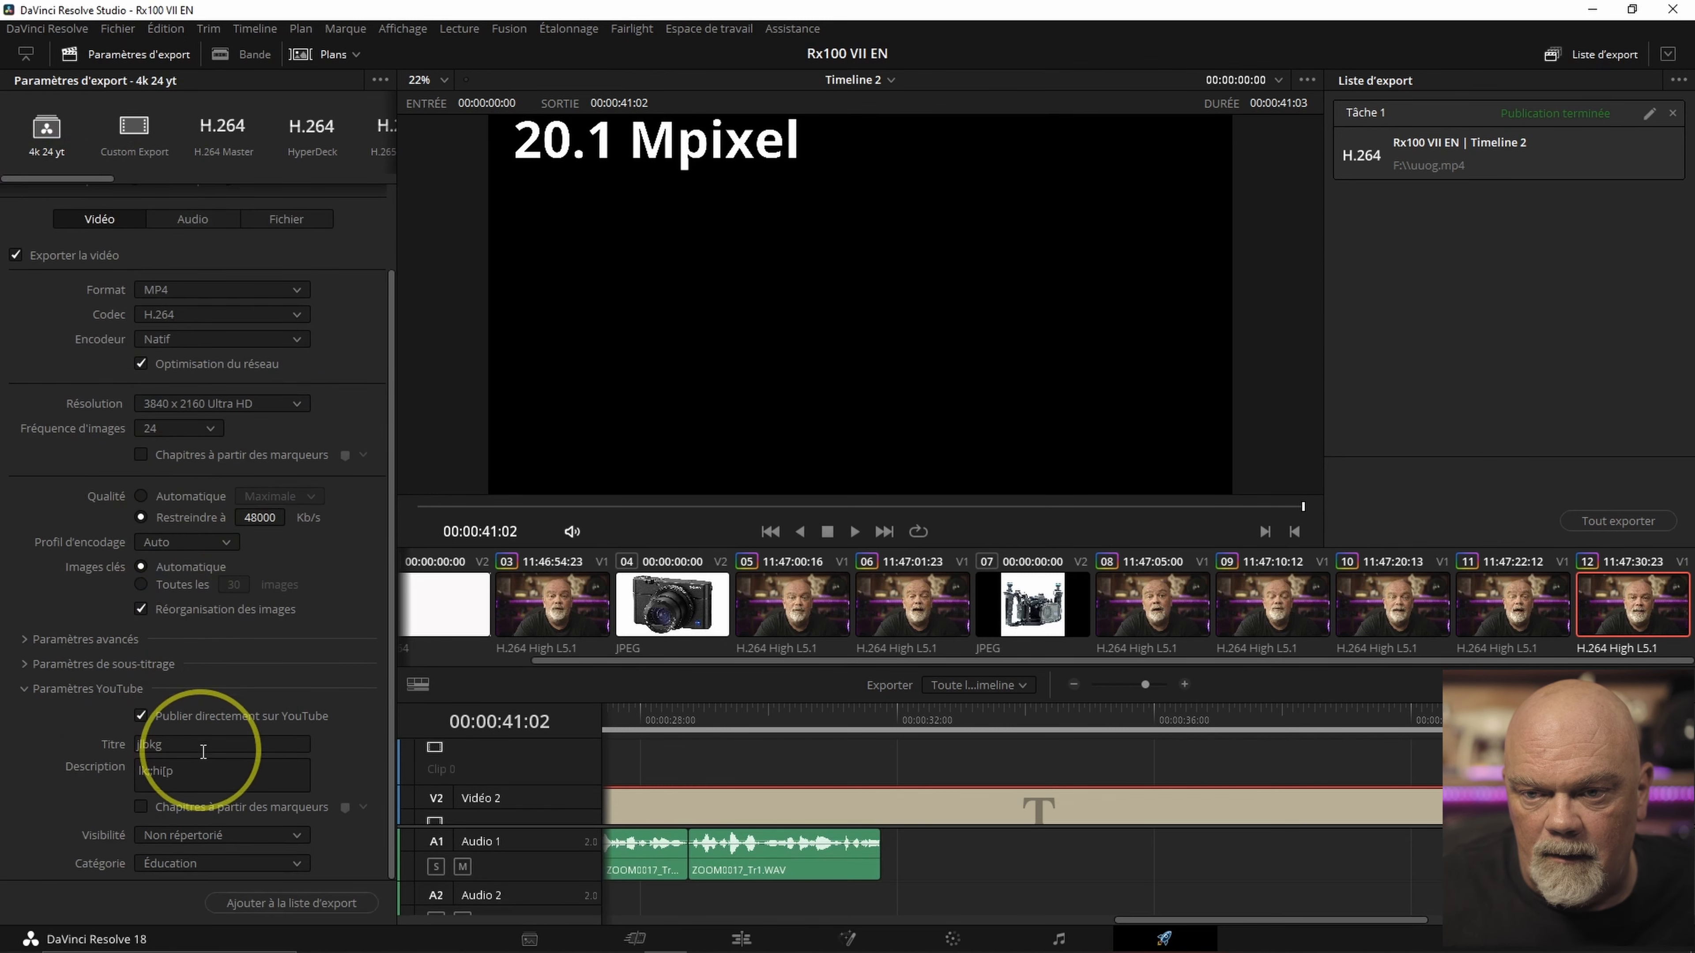
click(88, 737)
text(jjg)
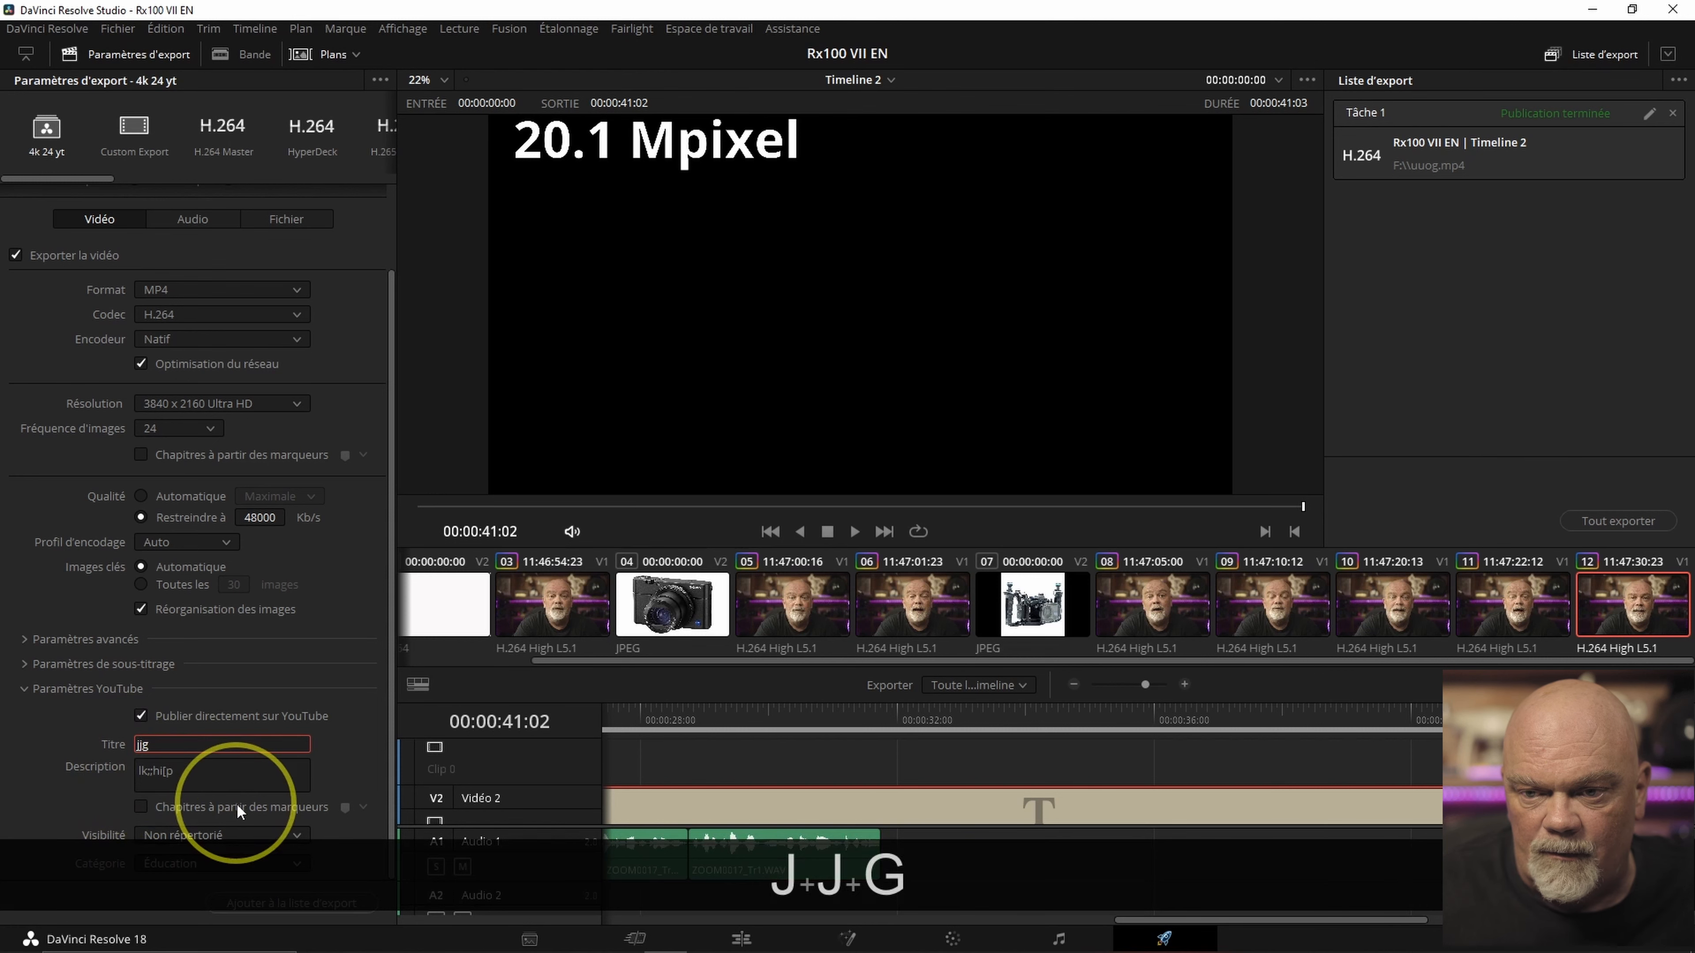
Add Timeline 2 to the export queue as nknj.mp4 and start rendering that job
click(316, 905)
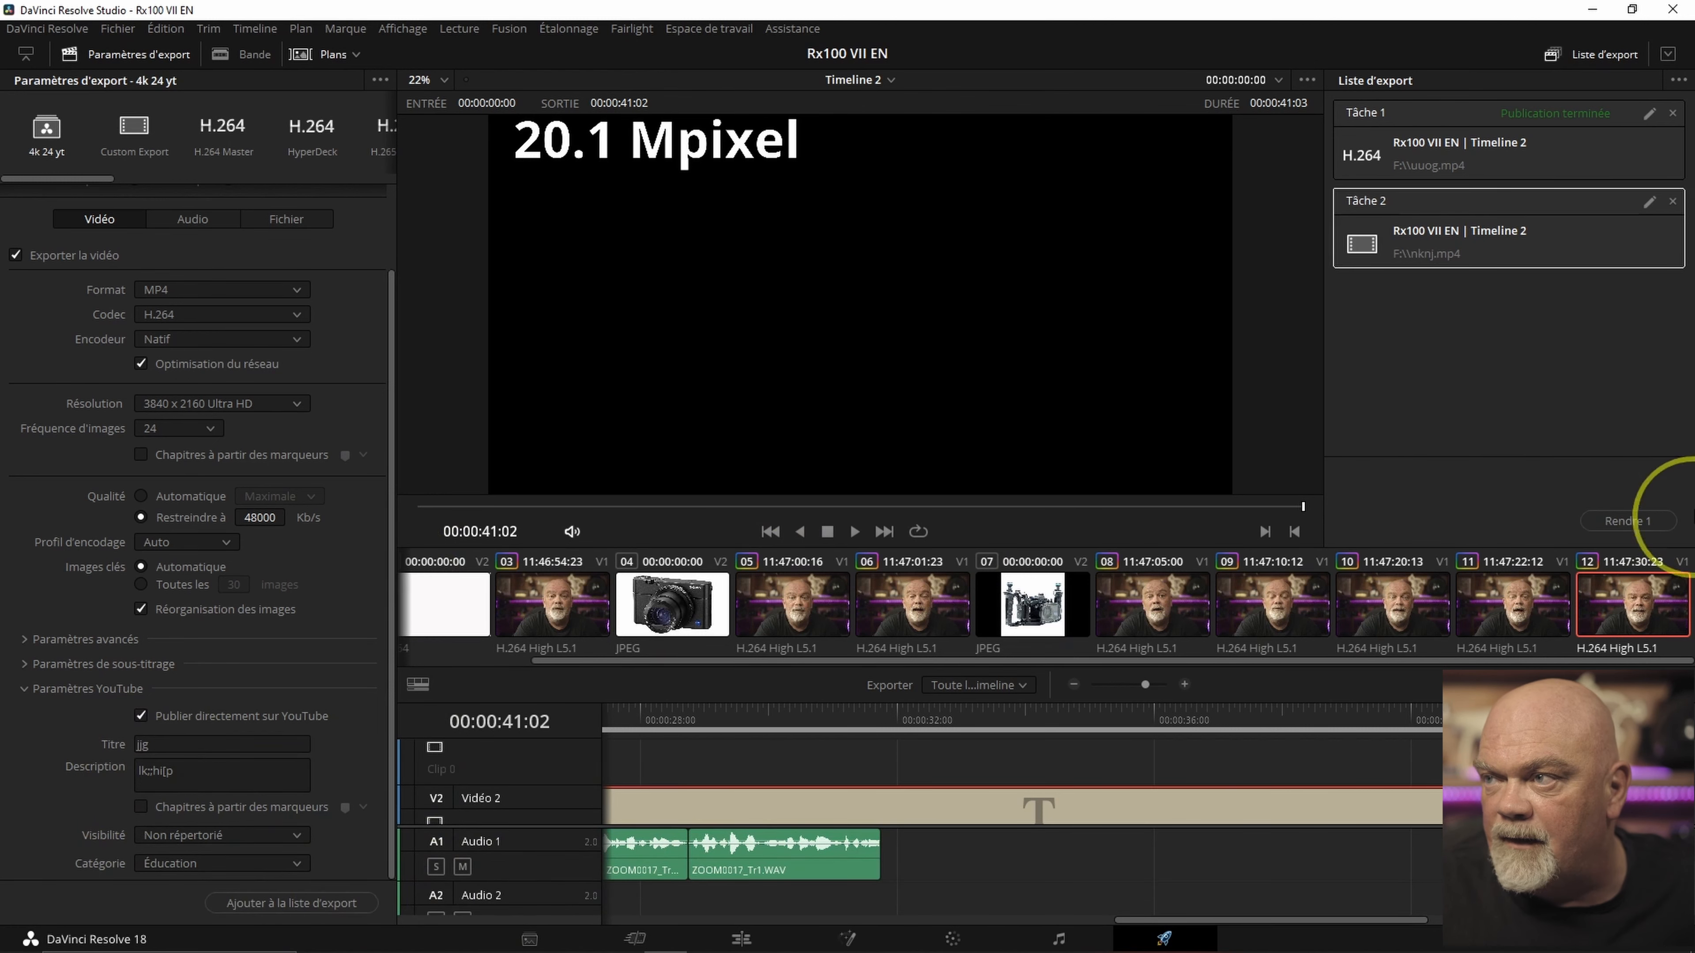
click(1615, 519)
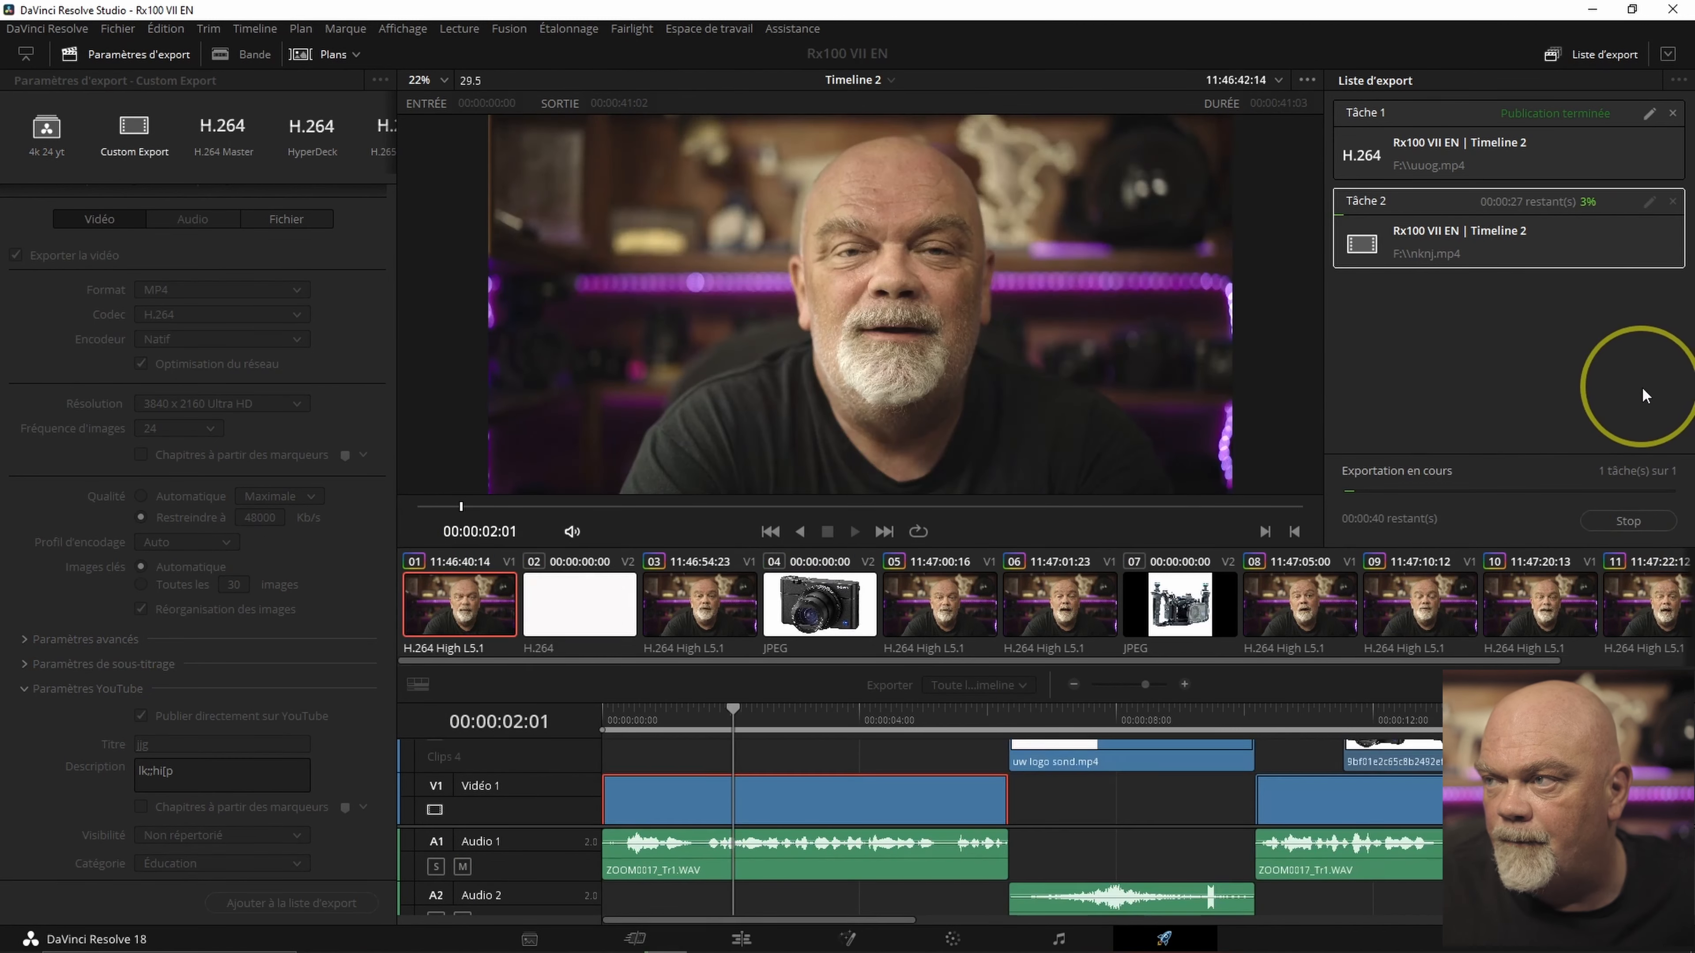